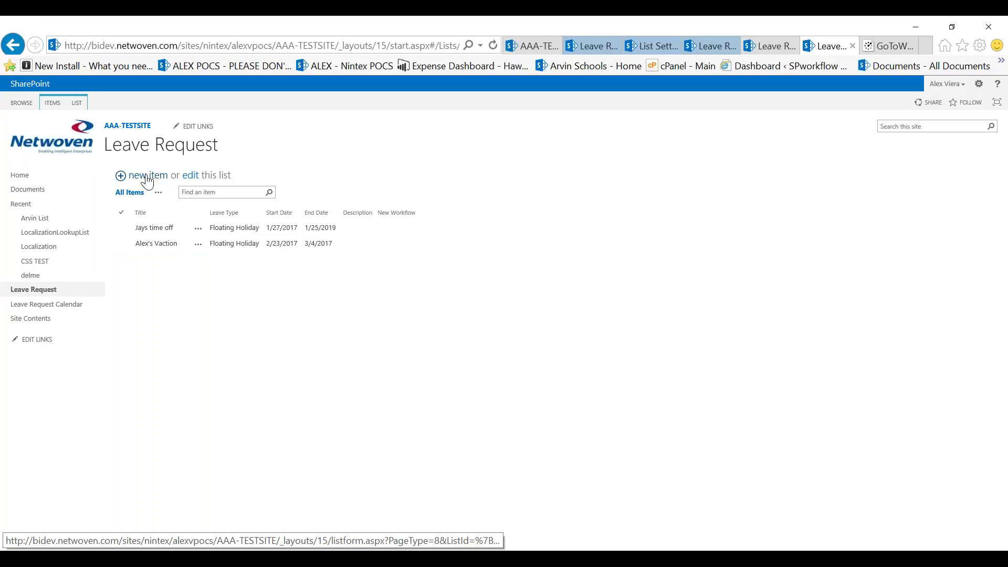
# - Review the Leave Request list's default new item form without saving, and the columns in its list settings
pyautogui.click(148, 181)
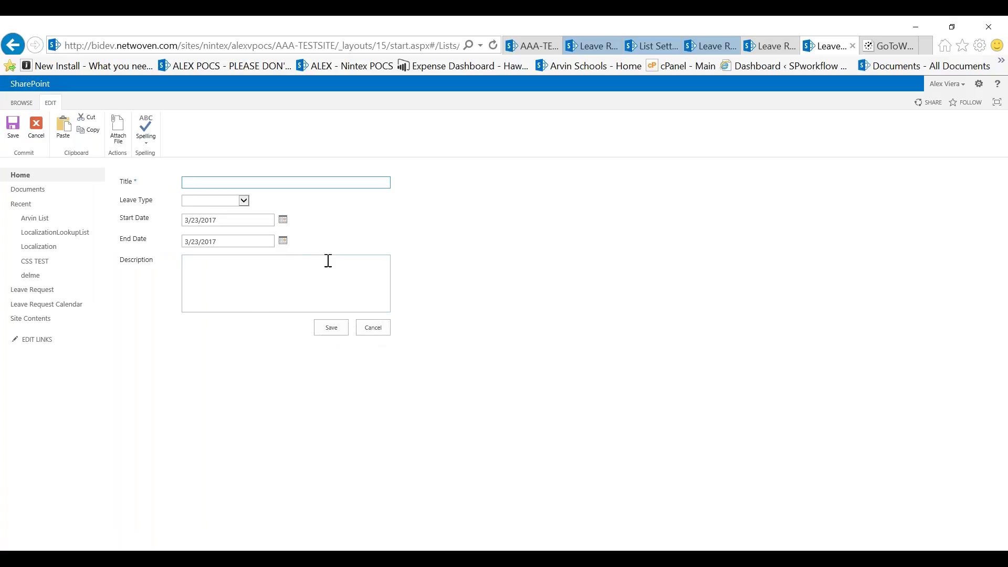
pyautogui.click(379, 331)
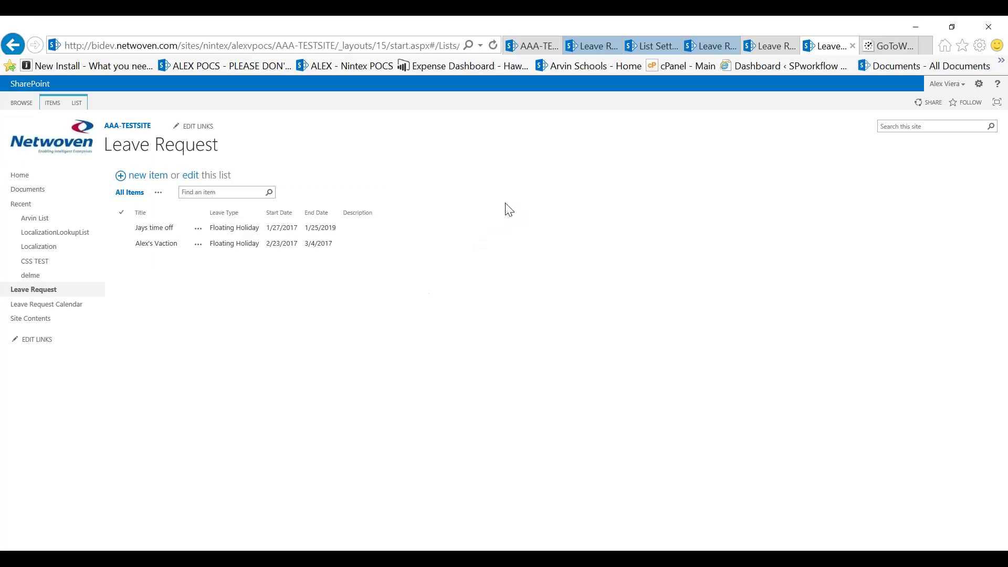
pyautogui.click(651, 46)
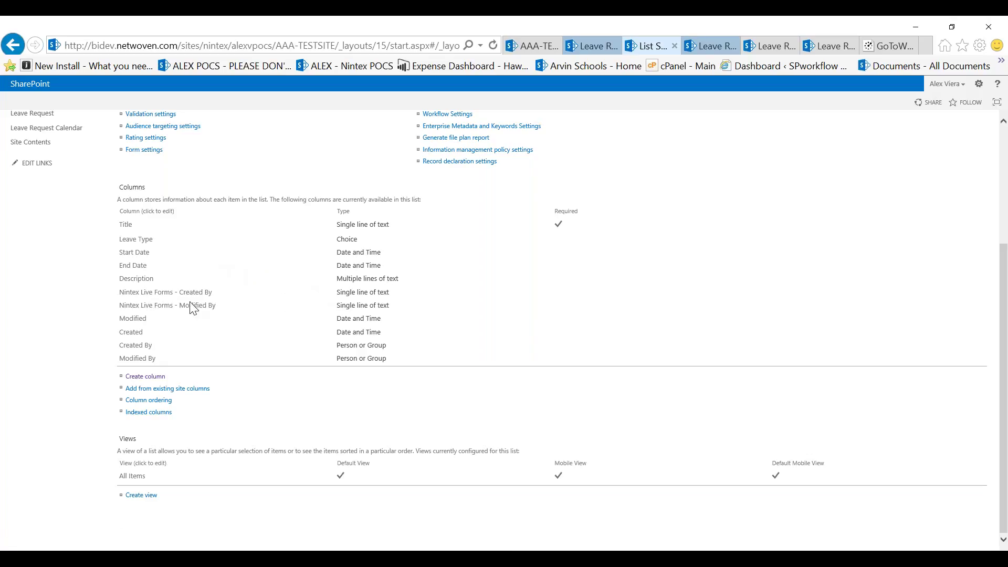
pyautogui.click(130, 225)
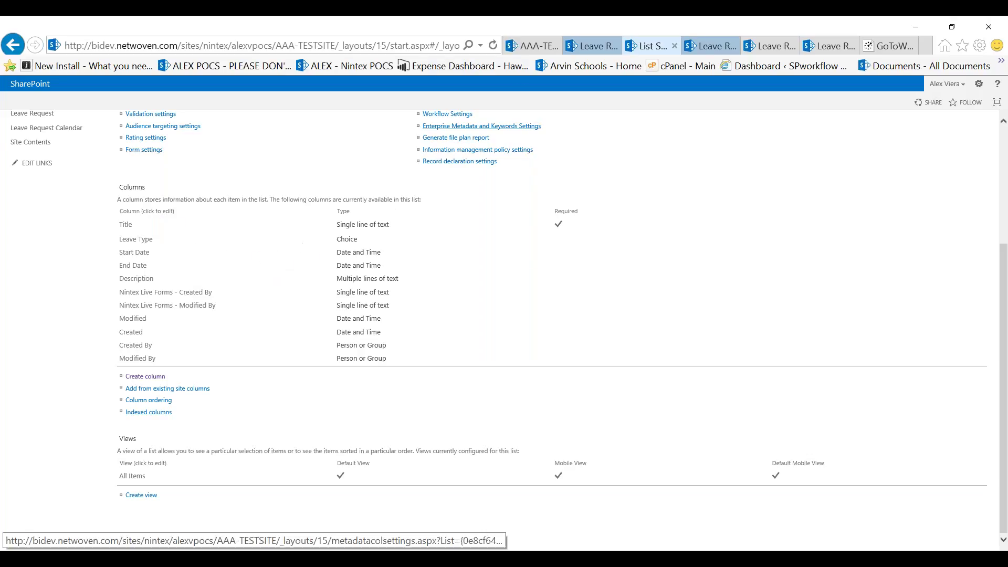
# - Open the Leave Request list's form in the Nintex Forms designer
pyautogui.click(593, 47)
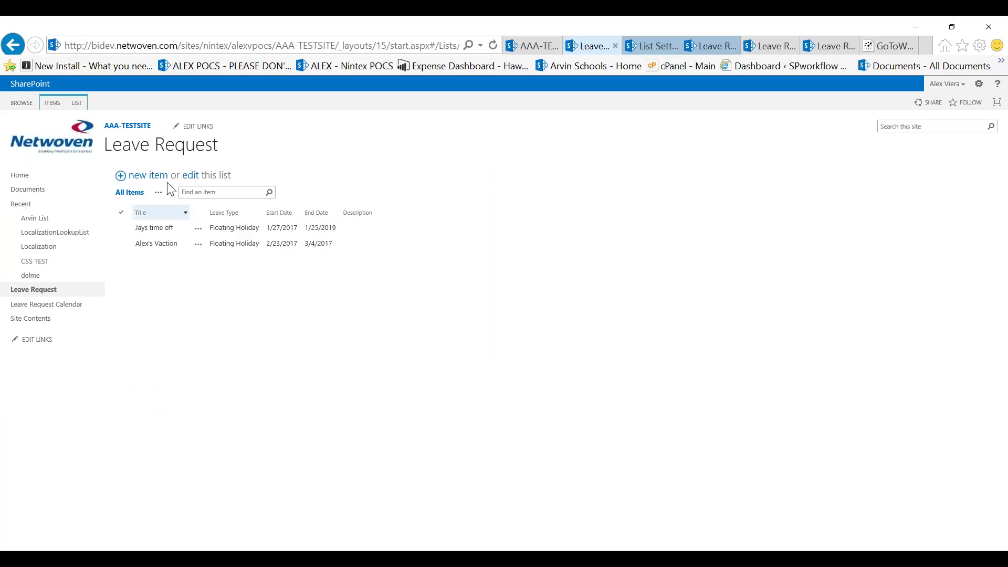
pyautogui.click(78, 104)
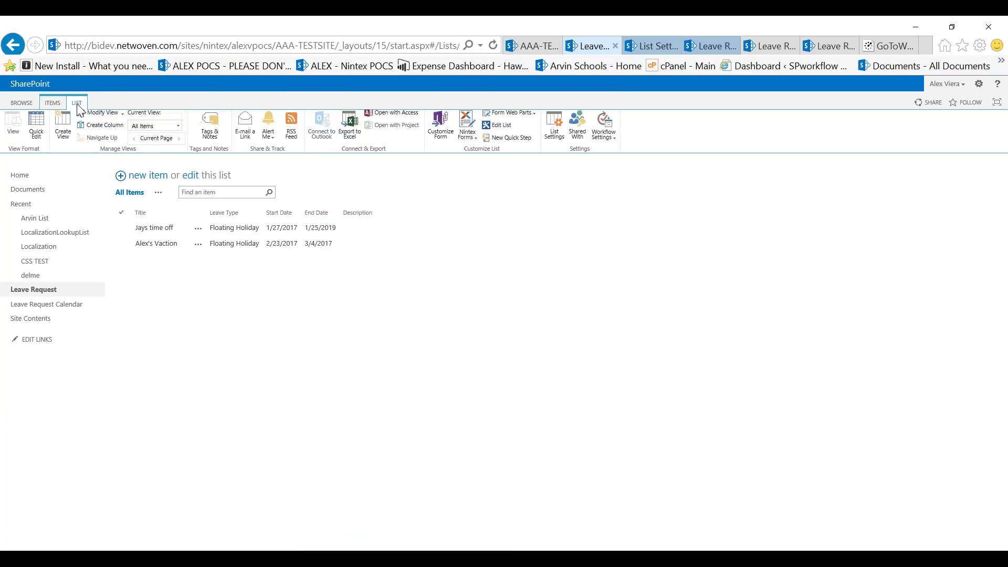
pyautogui.click(468, 134)
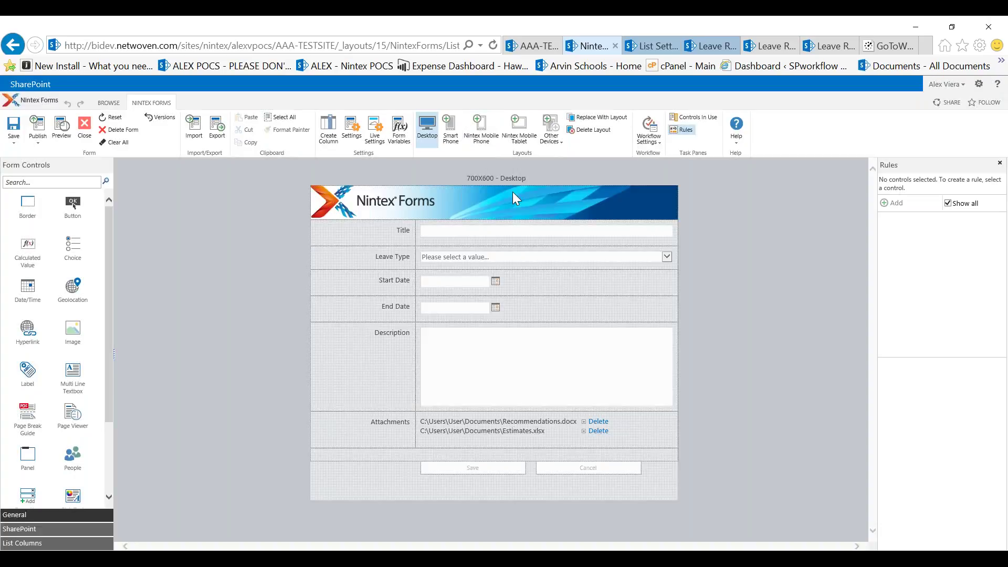
# - Try moving the banner image on the form canvas and undo the move
pyautogui.click(486, 203)
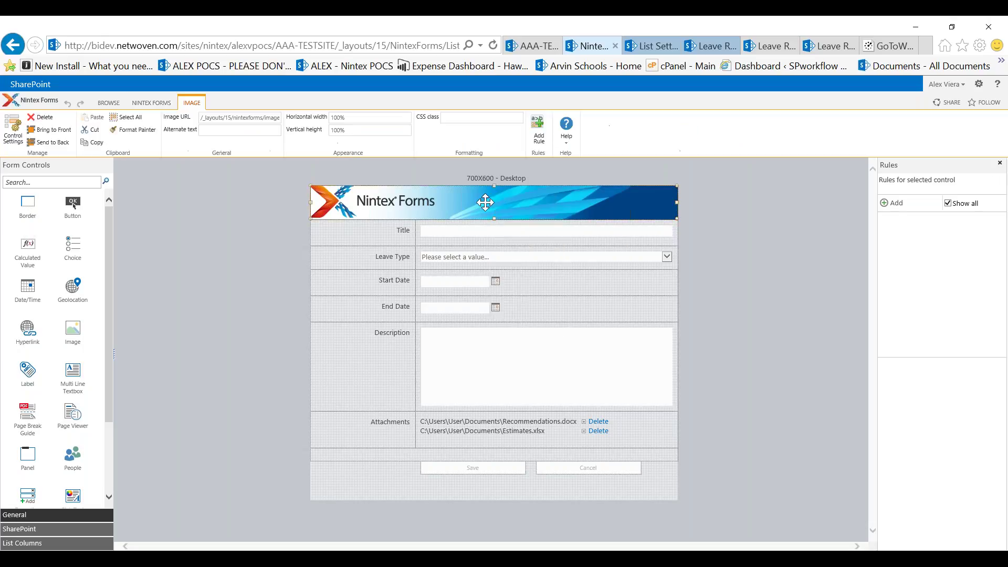
pyautogui.moveTo(469, 205); pyautogui.dragTo(391, 213)
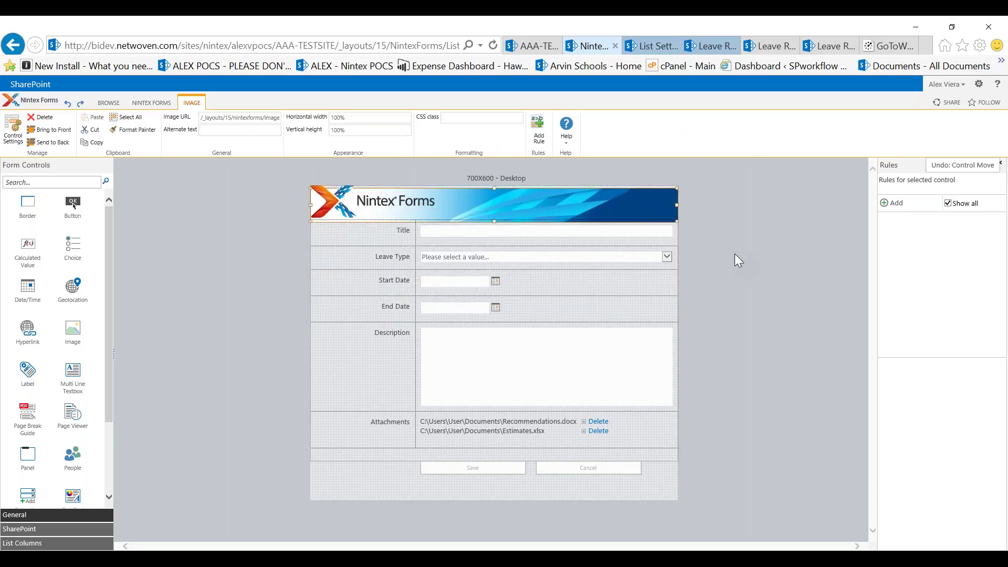
pyautogui.click(581, 205)
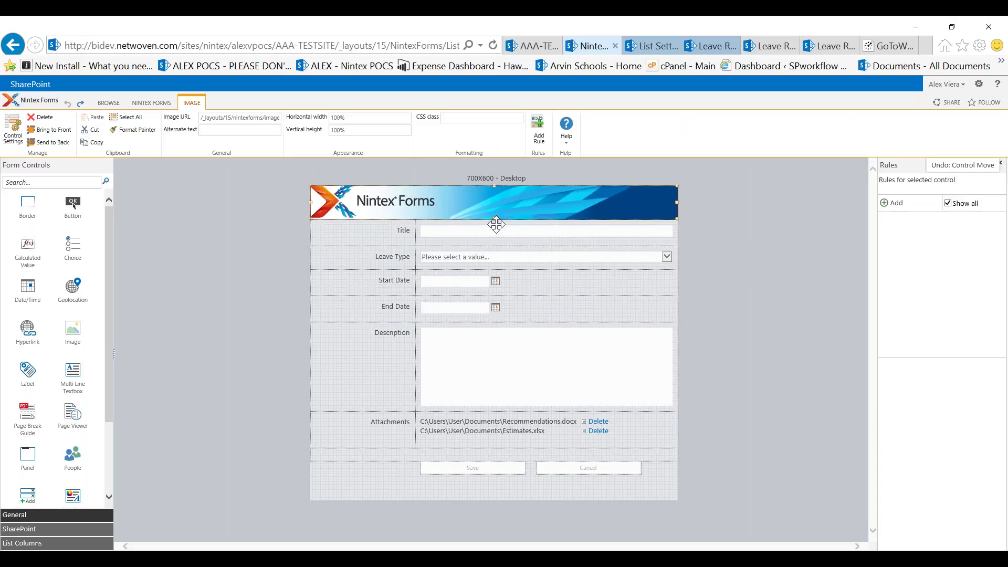
pyautogui.moveTo(468, 232)
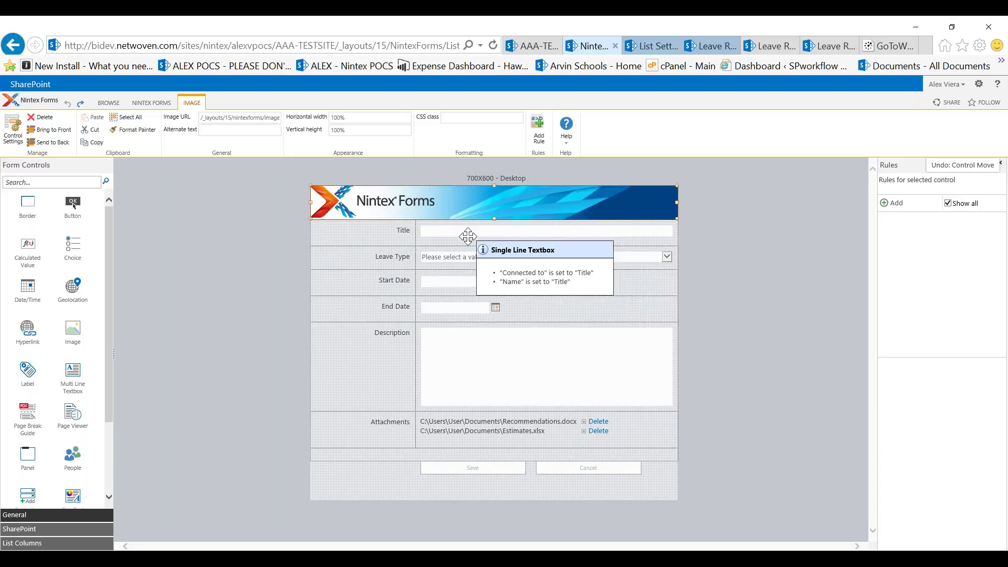
# - Try narrowing the Start Date field and moving the End Date label beside it, and shift the Description label
pyautogui.click(477, 281)
pyautogui.moveTo(677, 283); pyautogui.dragTo(507, 283)
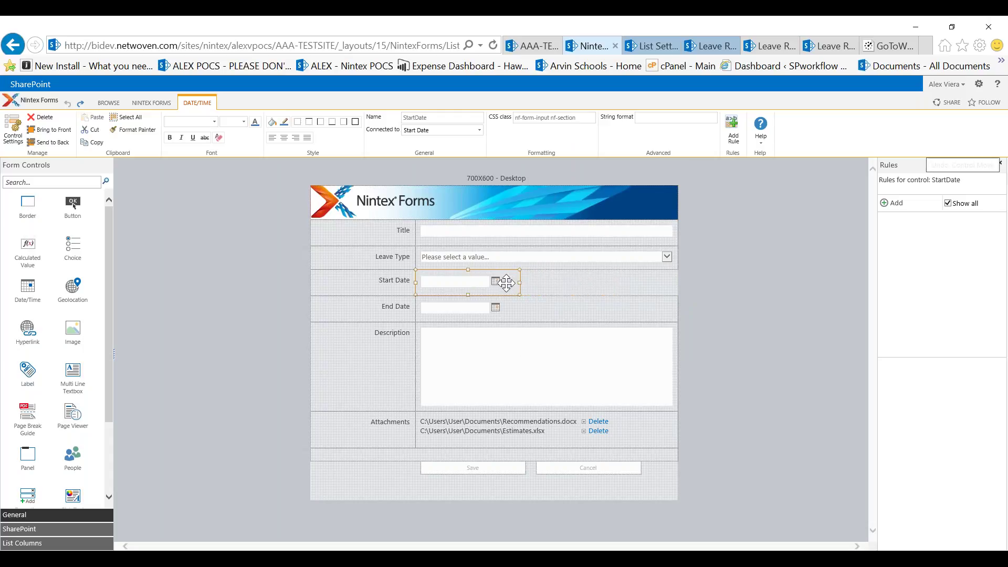
pyautogui.moveTo(516, 282)
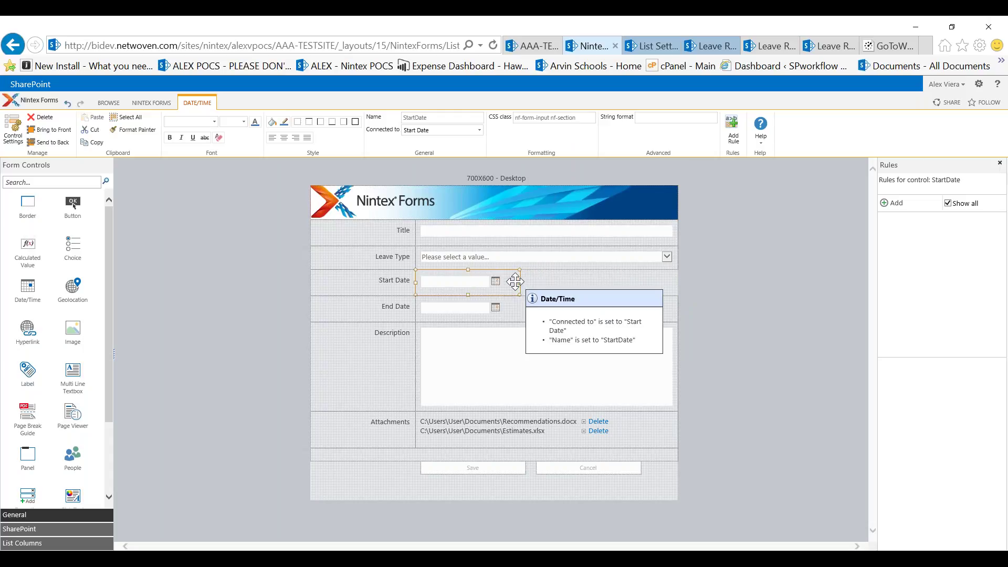
pyautogui.click(396, 309)
pyautogui.moveTo(518, 301); pyautogui.dragTo(626, 288)
pyautogui.click(405, 336)
pyautogui.moveTo(405, 336); pyautogui.dragTo(387, 357)
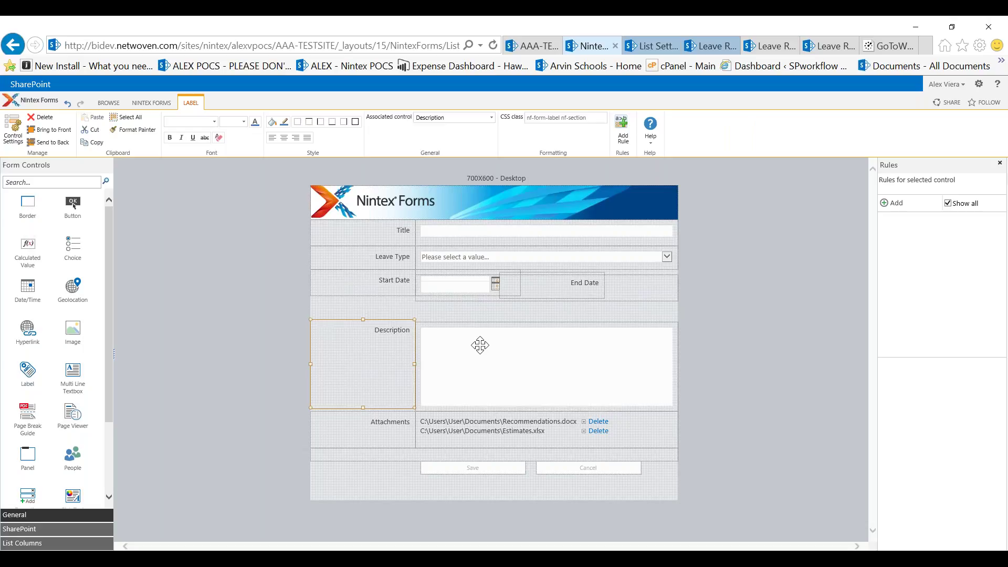
pyautogui.moveTo(482, 342)
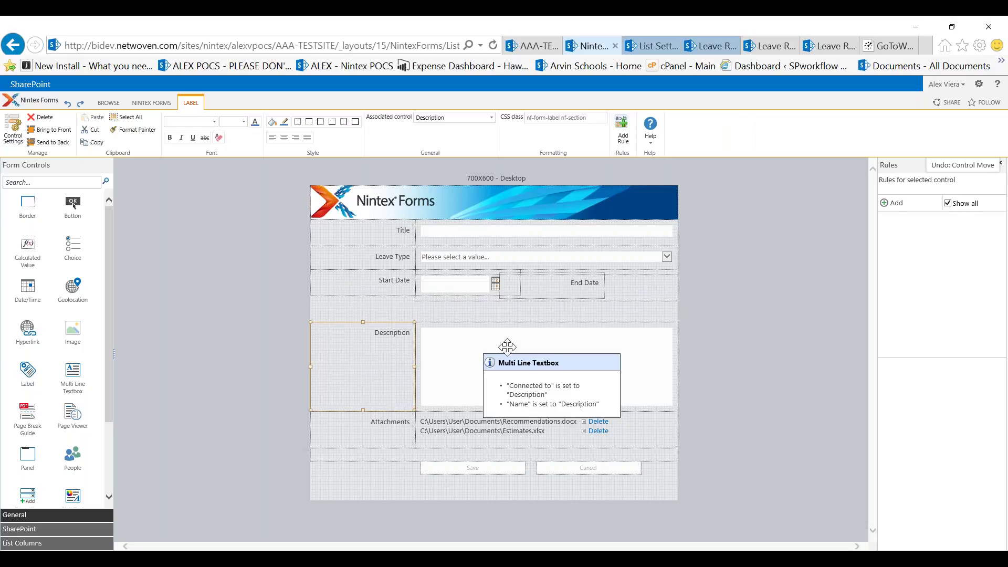
# - Undo the trial label and field moves and the Start Date field resize, and deselect the control
pyautogui.hotkey('ctrl', 'z')
pyautogui.hotkey('ctrl', 'z')
pyautogui.hotkey('ctrl', 'z')
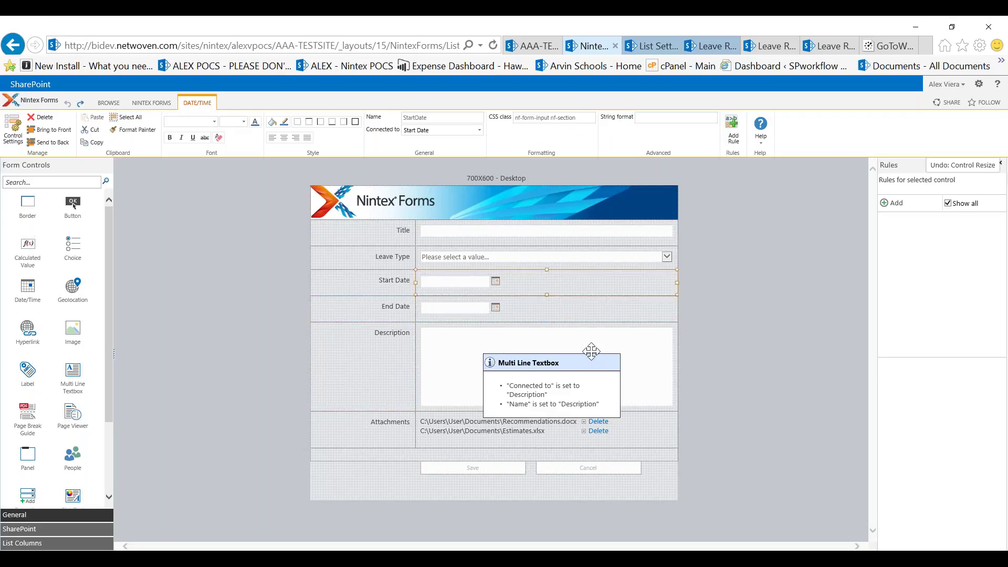
pyautogui.click(709, 357)
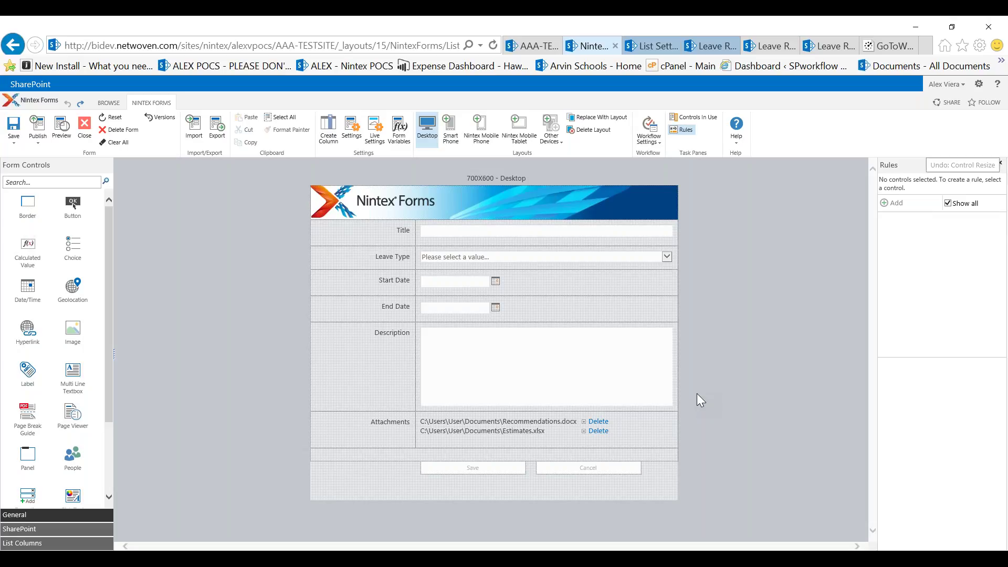
# - Try the Currency and Person or Group types for a new list column, and close without creating it
pyautogui.moveTo(348, 184)
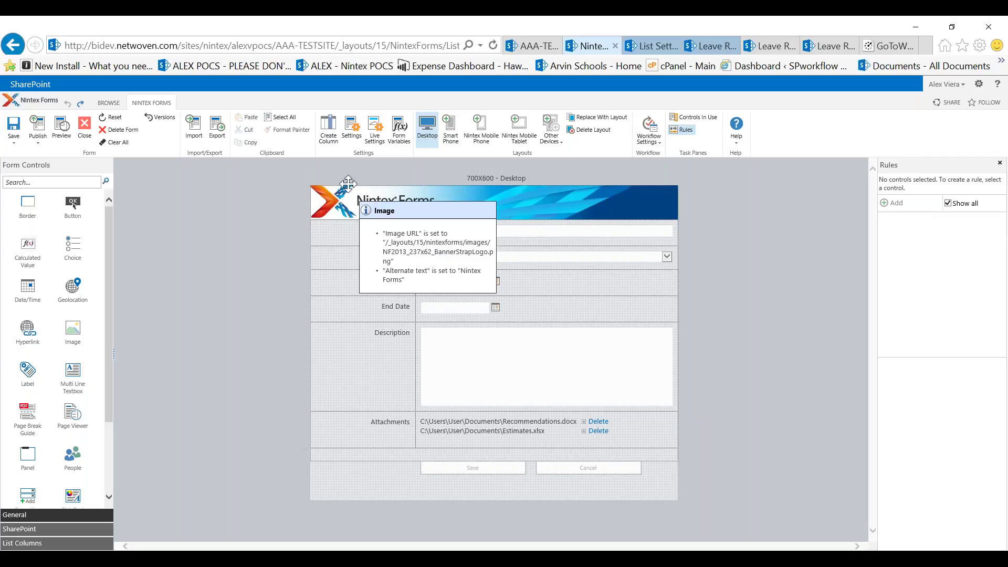
pyautogui.click(331, 134)
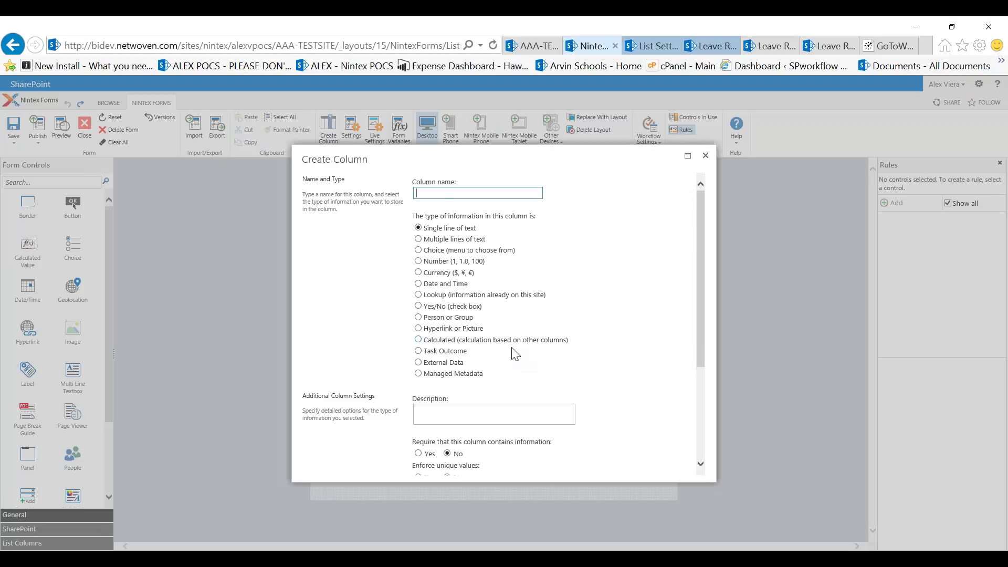
pyautogui.click(439, 273)
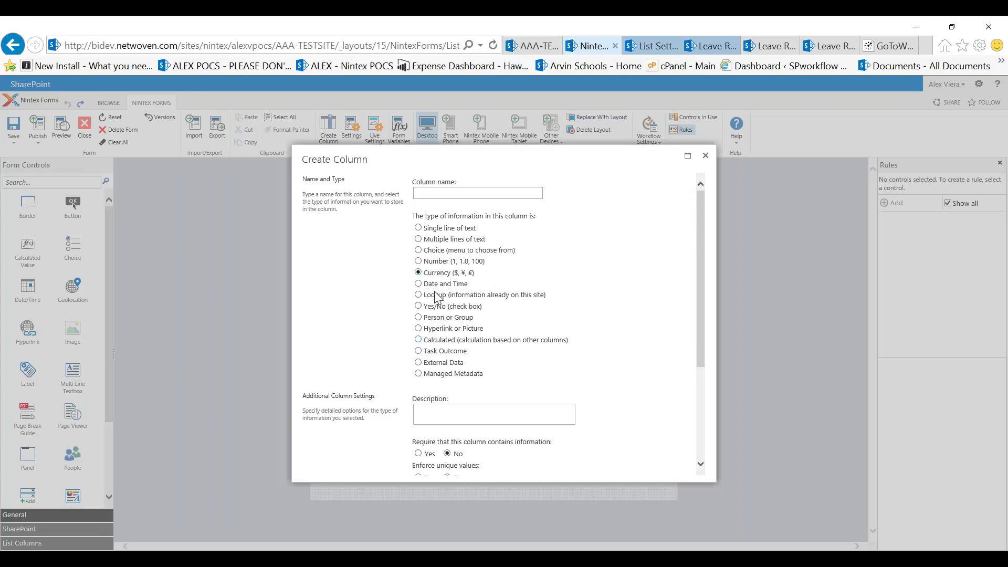
pyautogui.click(434, 317)
pyautogui.click(706, 157)
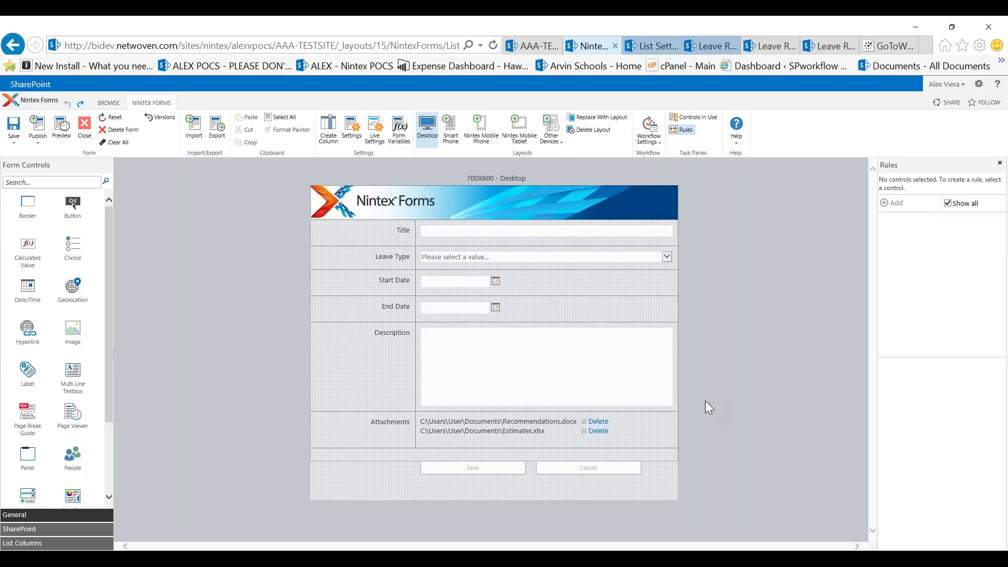
# - Delete the Attachments label and attachments control from the form
pyautogui.moveTo(689, 452); pyautogui.dragTo(282, 408)
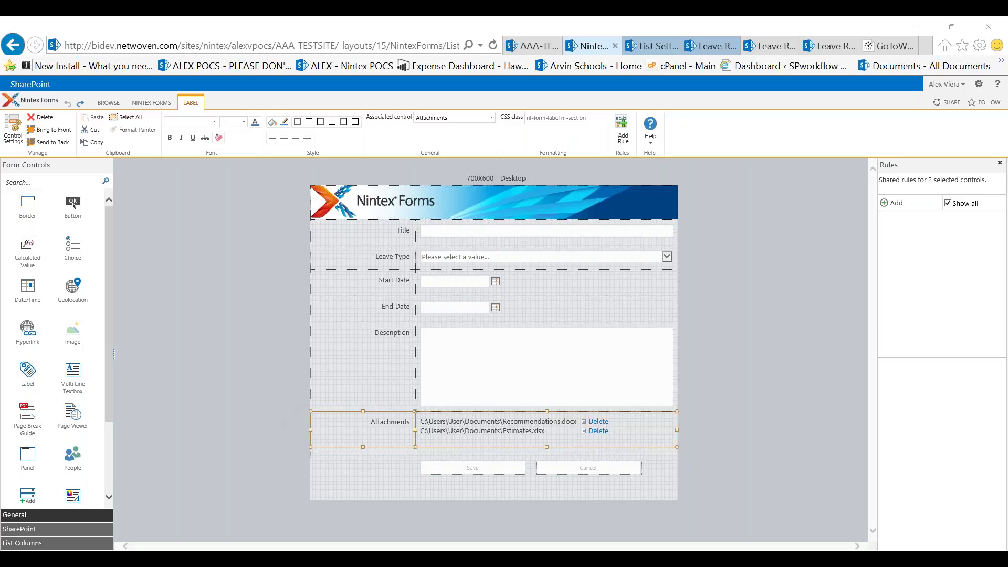
pyautogui.press('Delete')
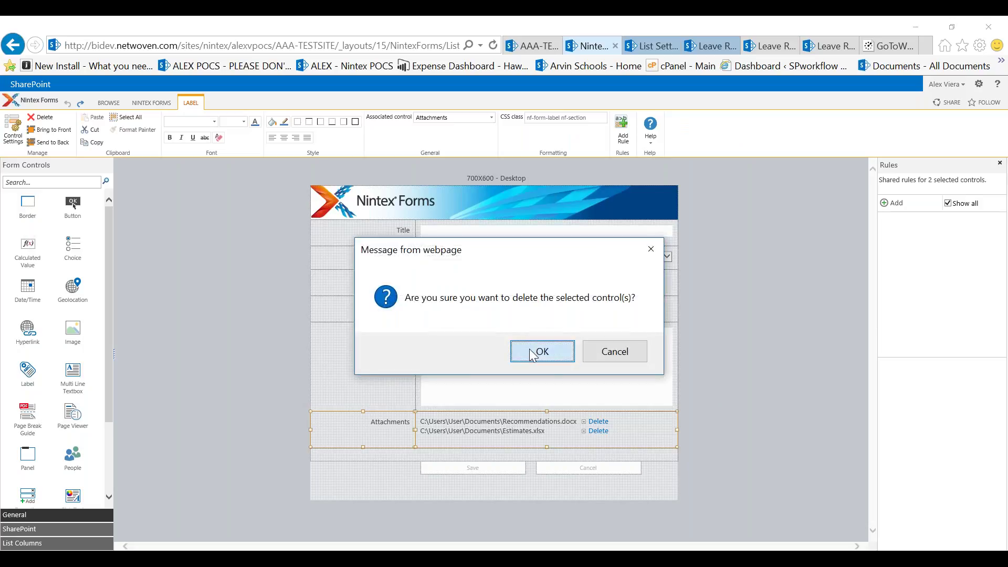
pyautogui.click(536, 349)
# - Move the Save and Cancel buttons and the divider section above them up to just below the Description row
pyautogui.moveTo(727, 495); pyautogui.dragTo(284, 433)
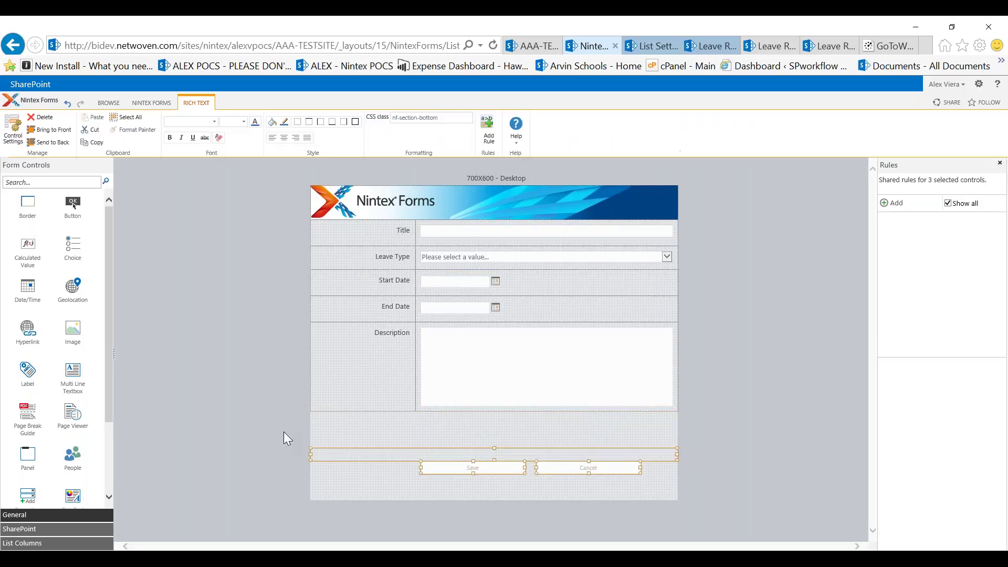
pyautogui.press('Up')
pyautogui.press('Up')
pyautogui.press('Up')
pyautogui.press('Up')
pyautogui.press('Up')
pyautogui.press('Up')
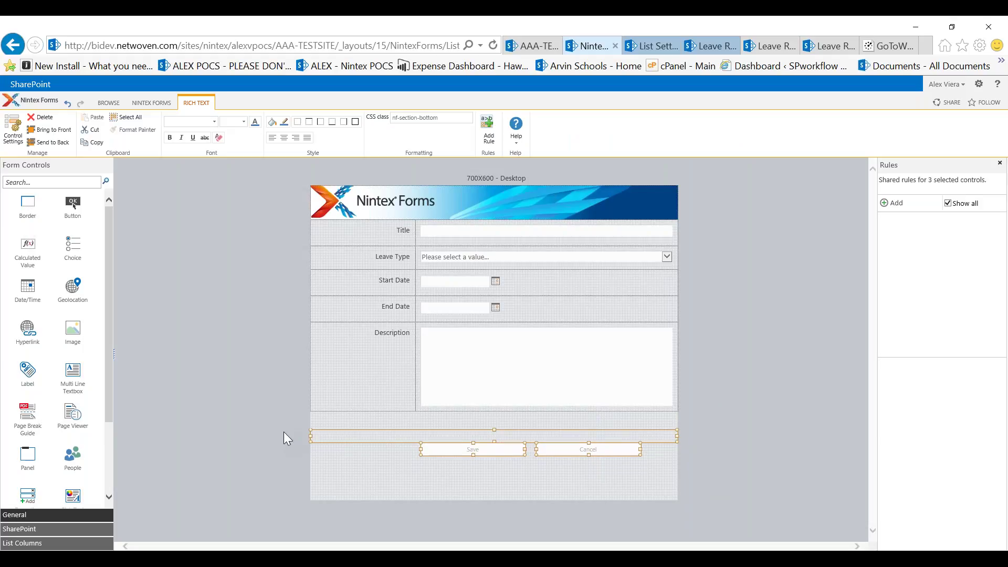
pyautogui.press('Up')
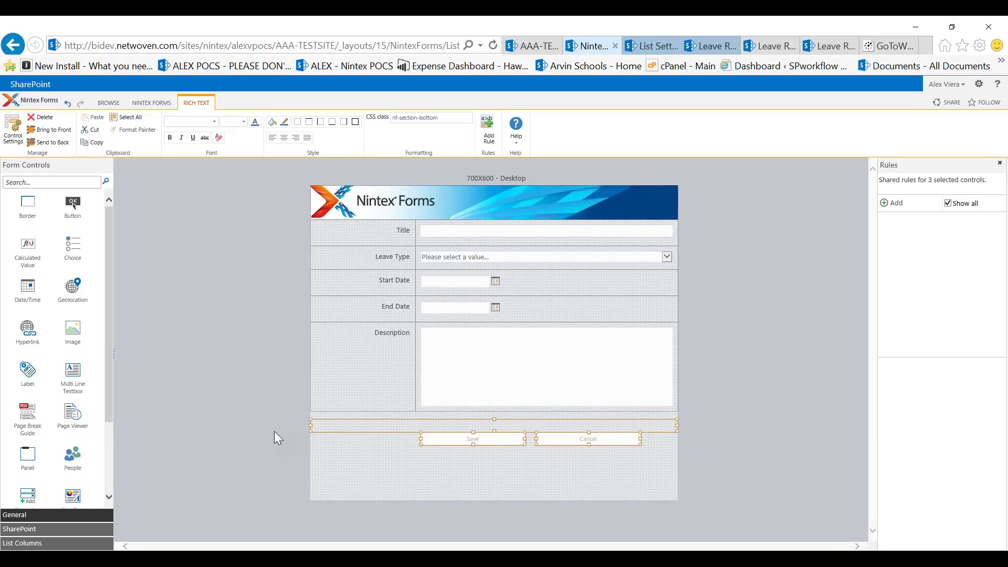
# - Add a formatting rule to the Description label and text box that hides them when LeaveType != "Other"
pyautogui.click(357, 385)
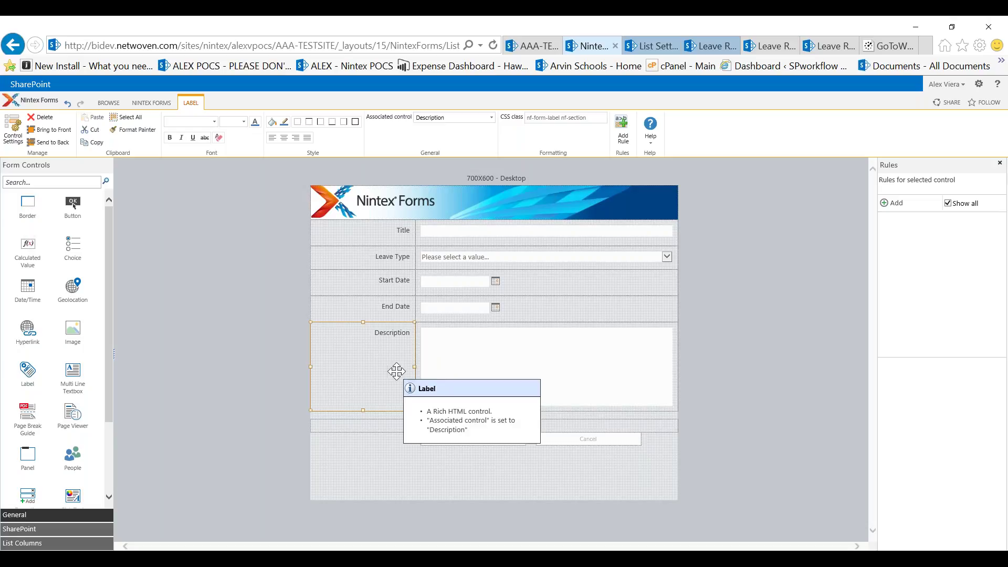
pyautogui.keyDown('ctrl'); pyautogui.click(449, 359); pyautogui.keyUp('ctrl')
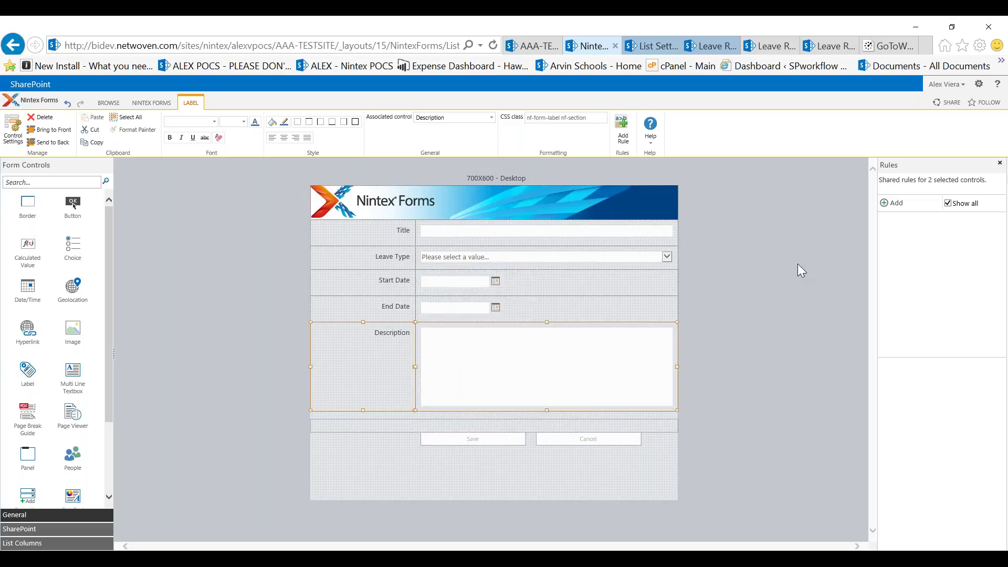
pyautogui.click(888, 209)
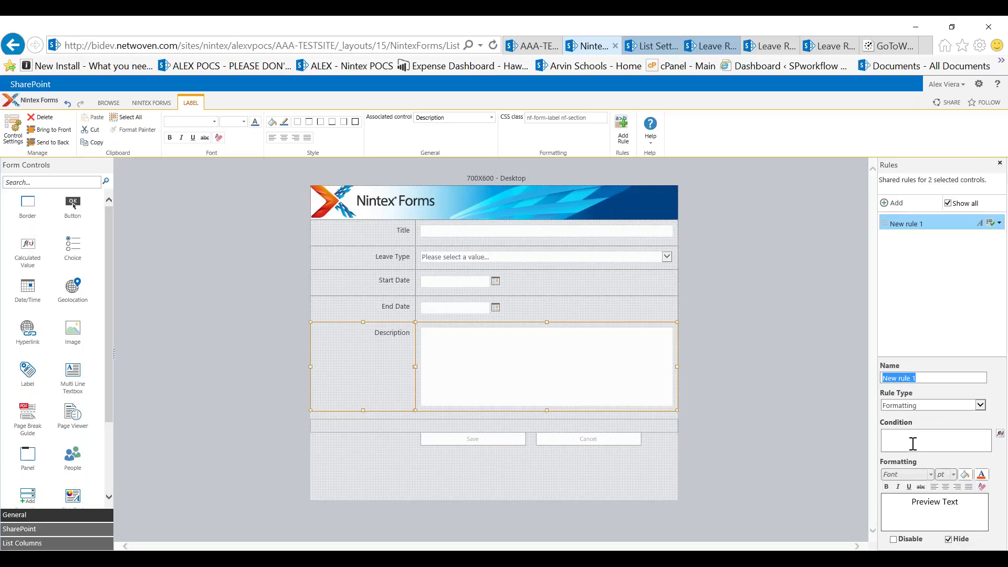
pyautogui.click(1001, 435)
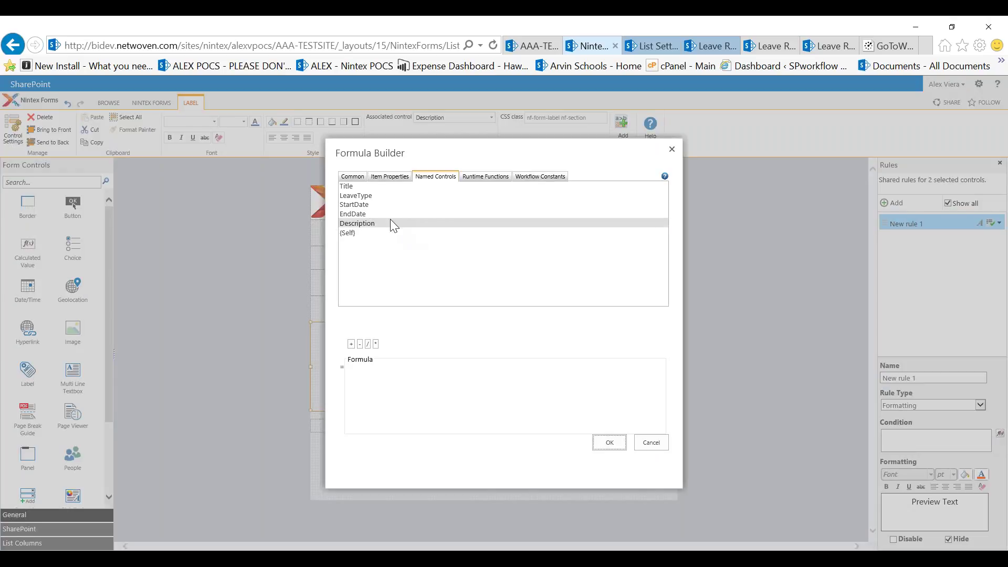
pyautogui.click(354, 197)
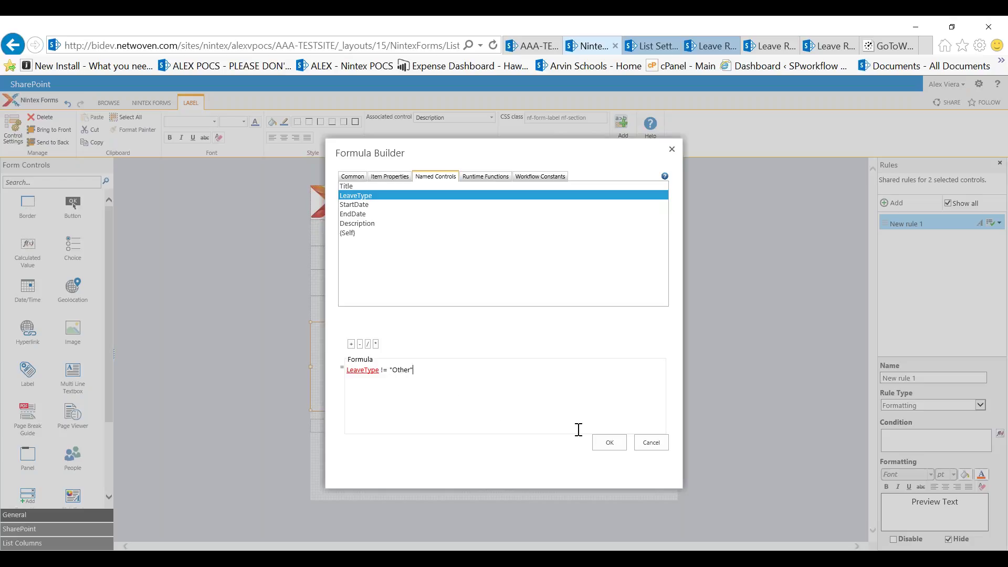
pyautogui.click(609, 442)
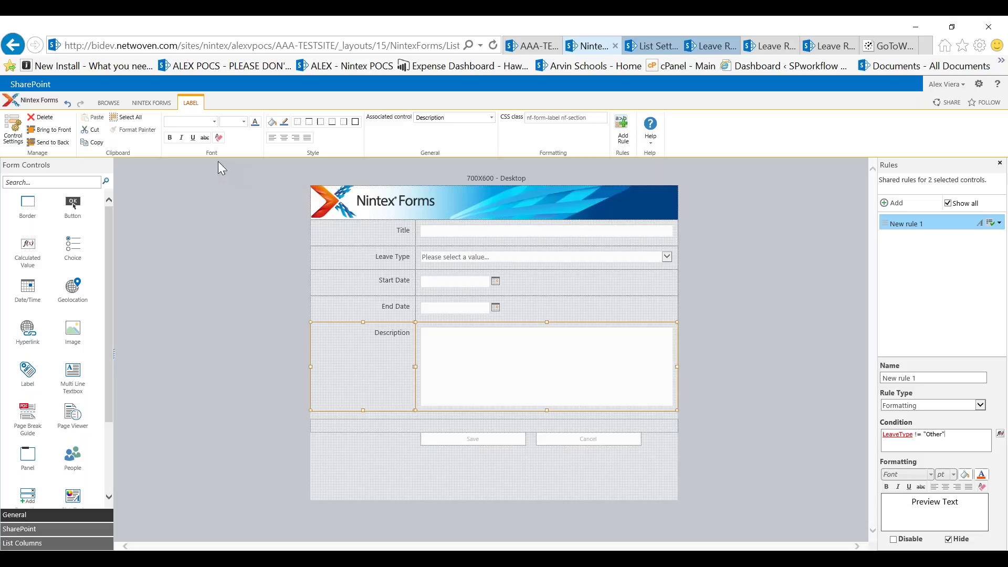
# - Generate a preview of the form for Desktop on the Local platform in Edit mode
pyautogui.click(139, 104)
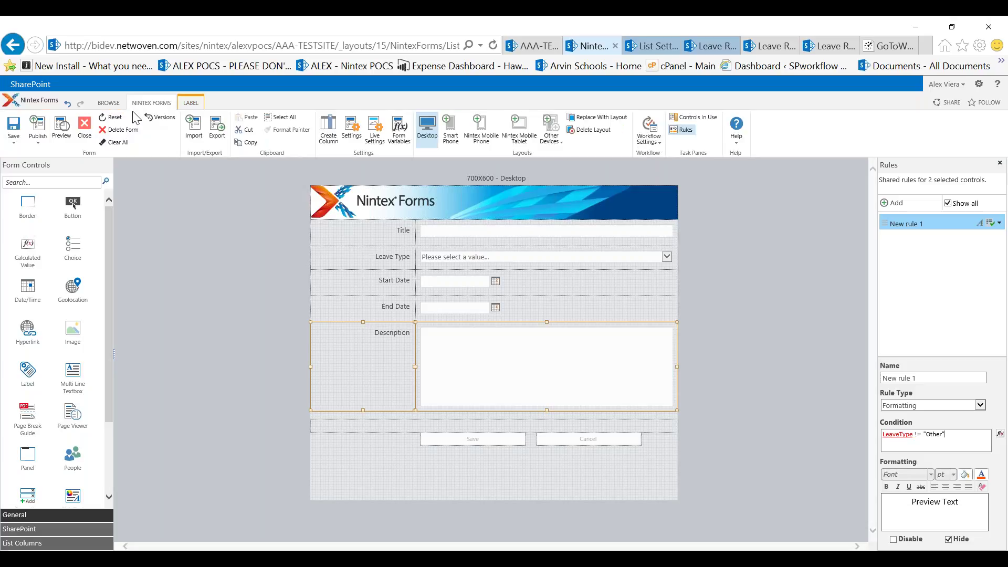
pyautogui.click(60, 134)
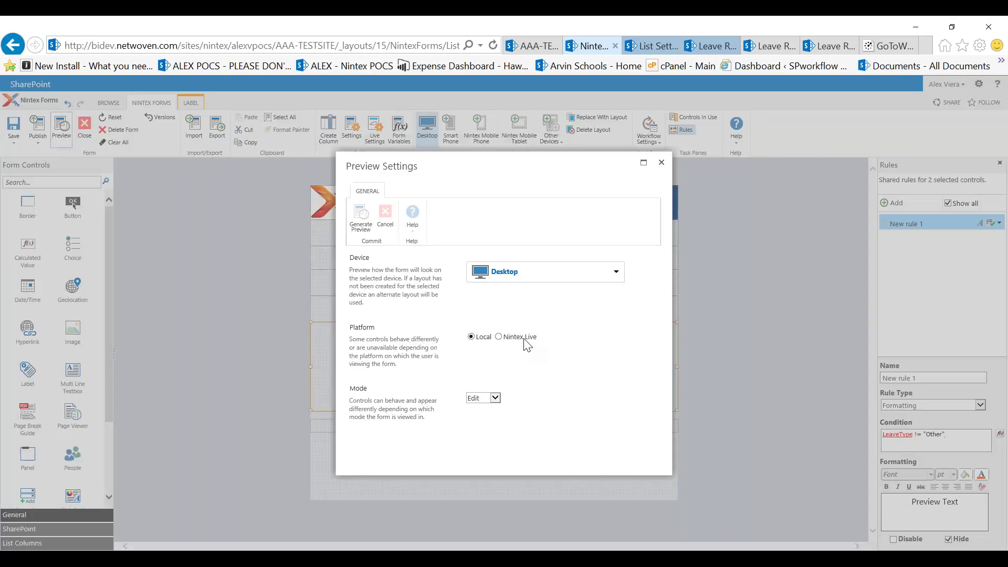
pyautogui.click(362, 214)
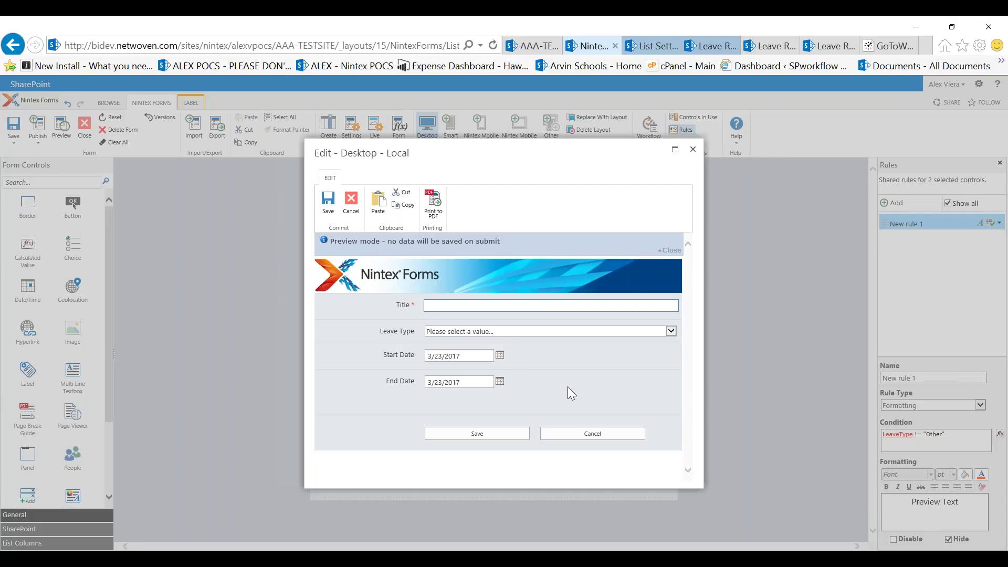
# - Test the Description rule in the preview with title "sdfsdfasdf", setting Leave Type to Other, Leave without Pay, and Other again
pyautogui.write('fsdfasdf')
pyautogui.click(506, 328)
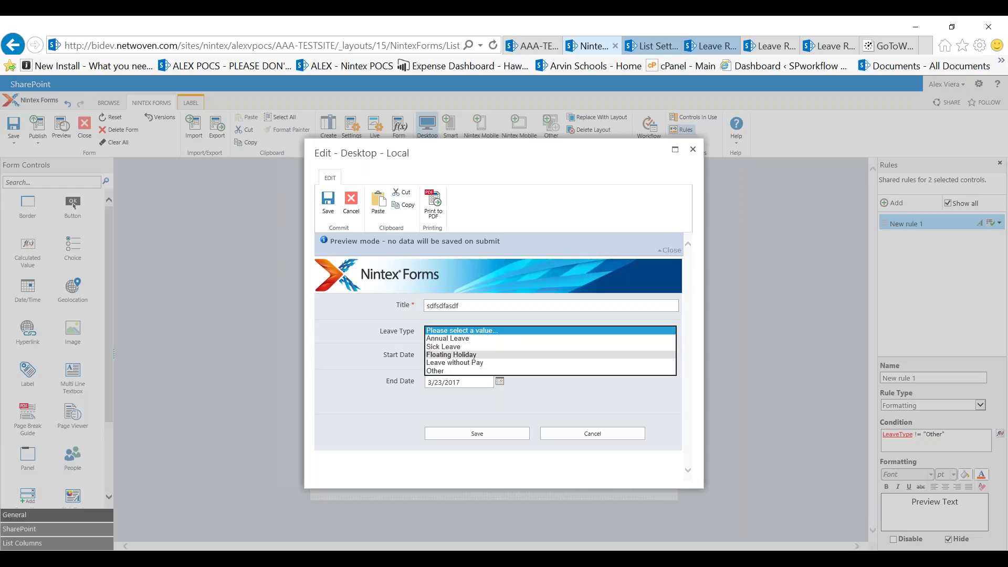
pyautogui.click(484, 370)
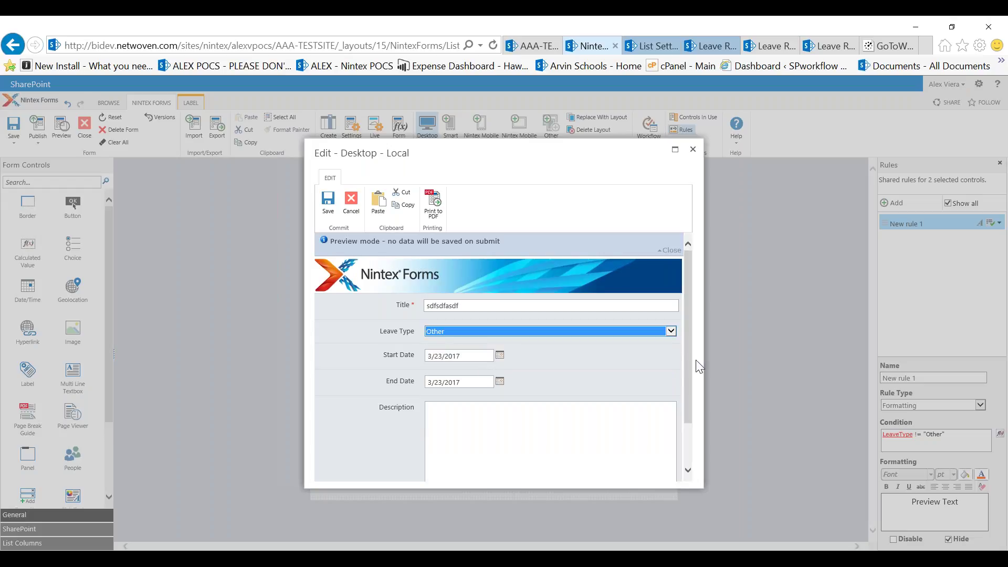
pyautogui.moveTo(689, 361); pyautogui.dragTo(692, 415)
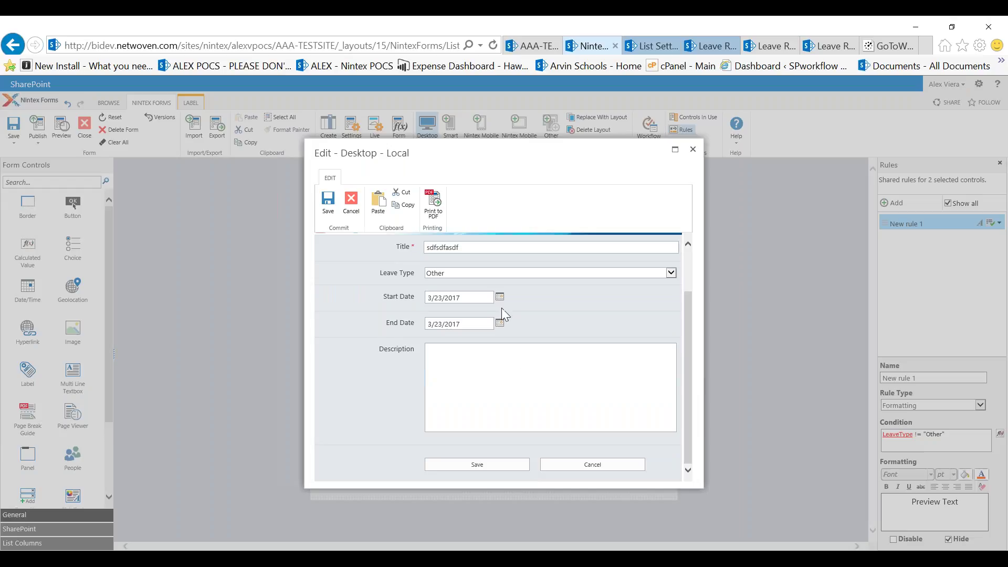
pyautogui.click(500, 277)
pyautogui.click(496, 267)
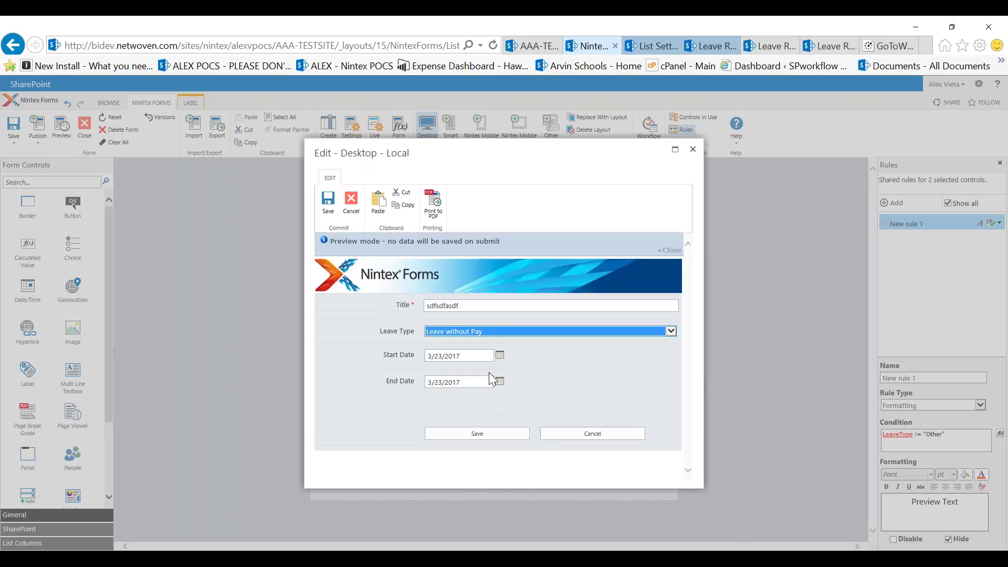
pyautogui.click(475, 333)
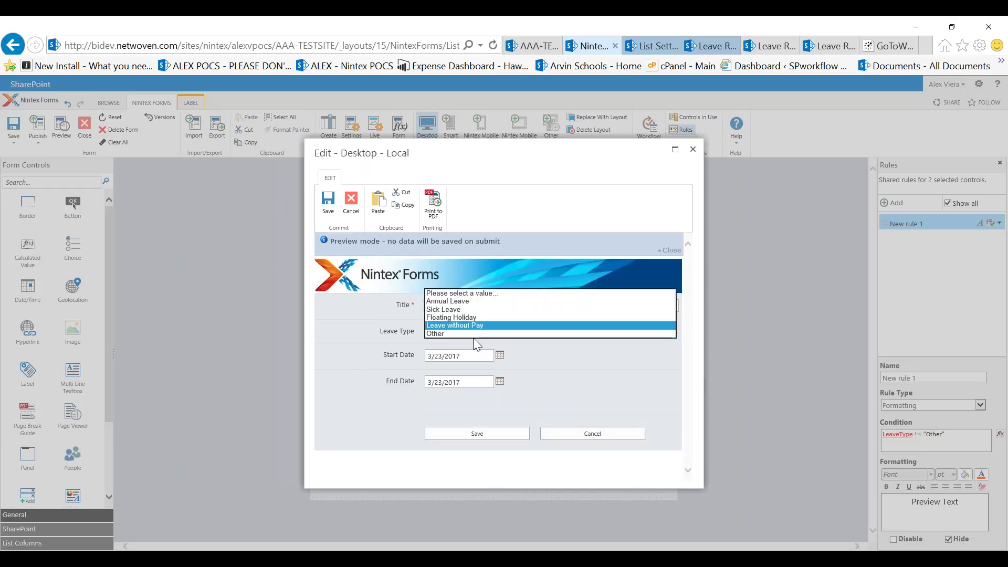
pyautogui.click(474, 334)
# - Enter "dsfsafasdfasdfa" as the Description in the preview form and close the preview
pyautogui.click(476, 429)
pyautogui.write('dsfsafasdfasdfa')
pyautogui.scroll(-2, 686, 378)
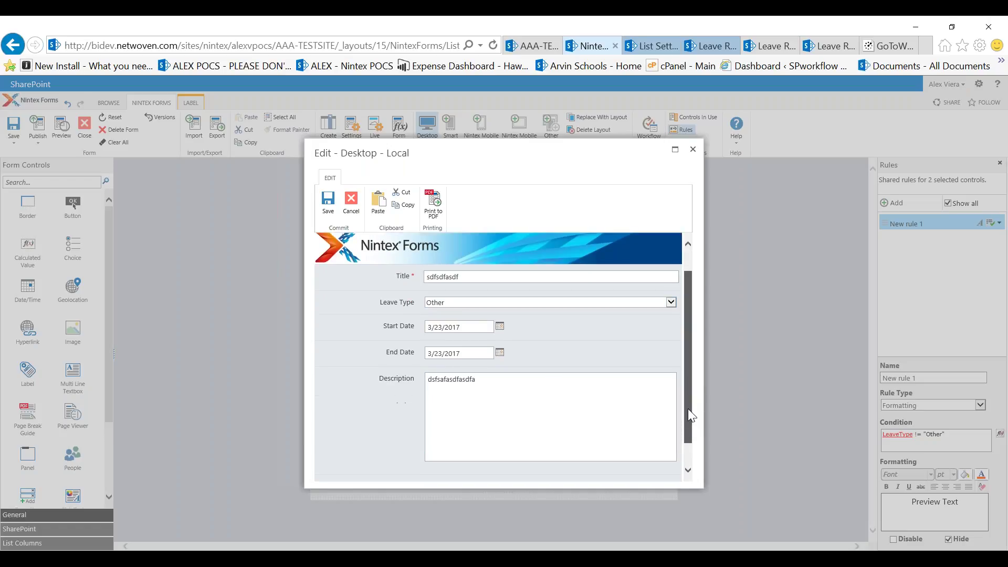
pyautogui.click(549, 469)
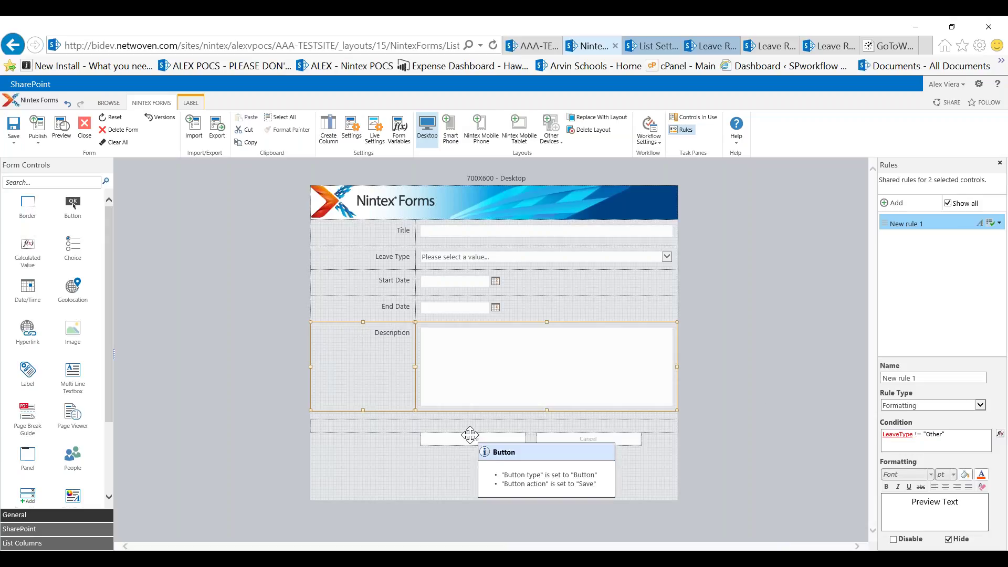
# - Publish the Leave Request form with the Desktop layout and dismiss the completion notice
pyautogui.click(42, 132)
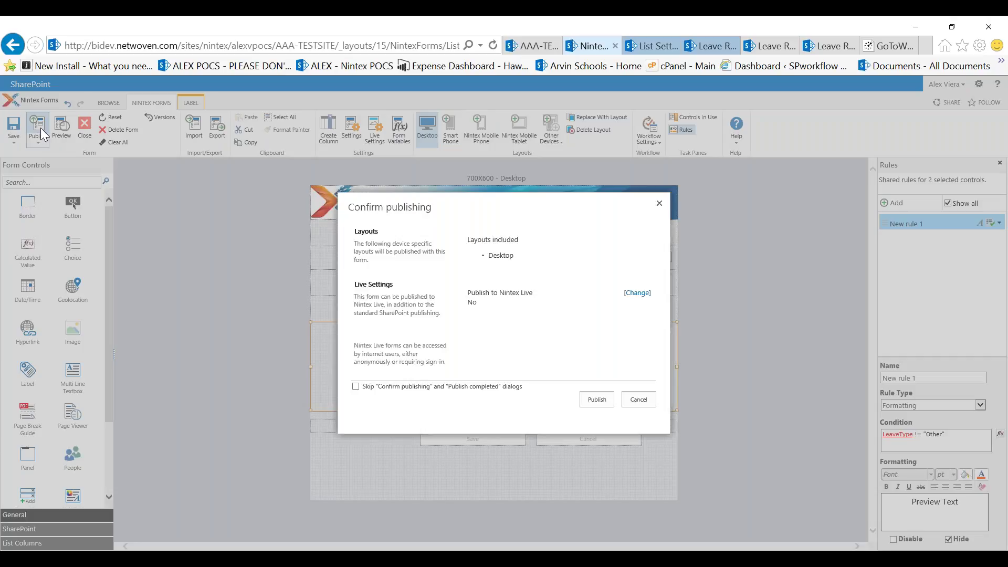
pyautogui.click(598, 400)
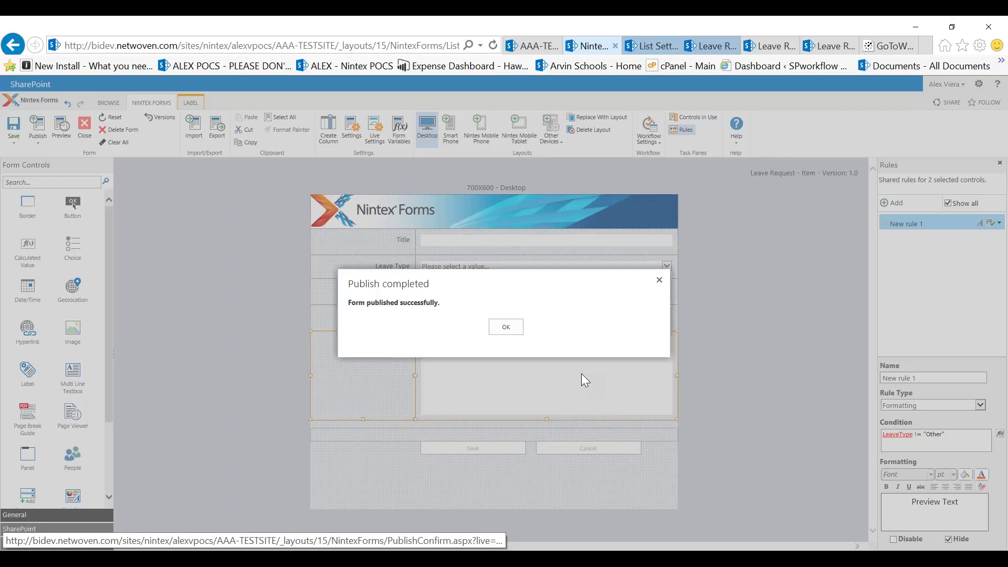
pyautogui.click(506, 326)
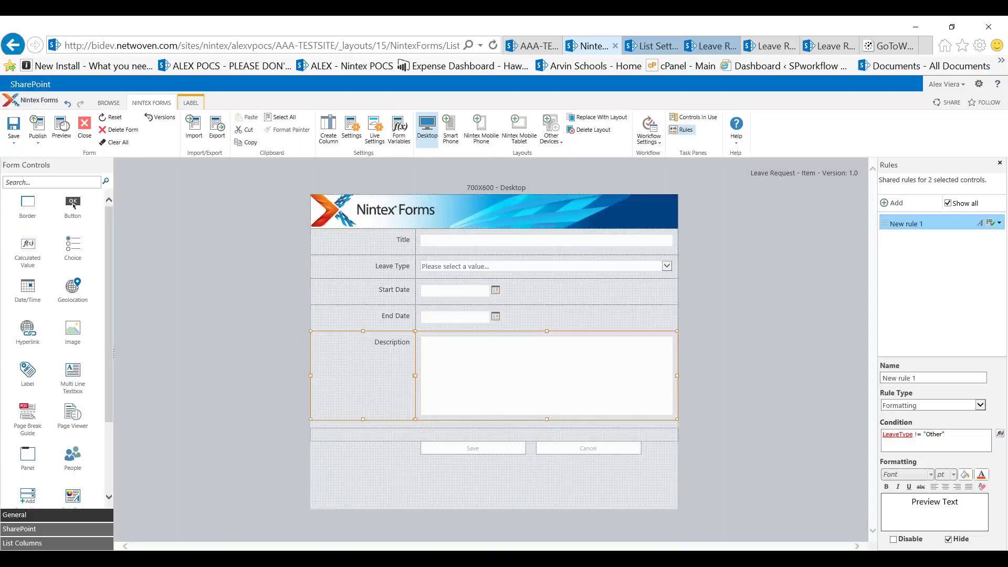
# - Enable publishing to Nintex Live with anonymous access allowed in the form's live settings, and save them
pyautogui.click(375, 128)
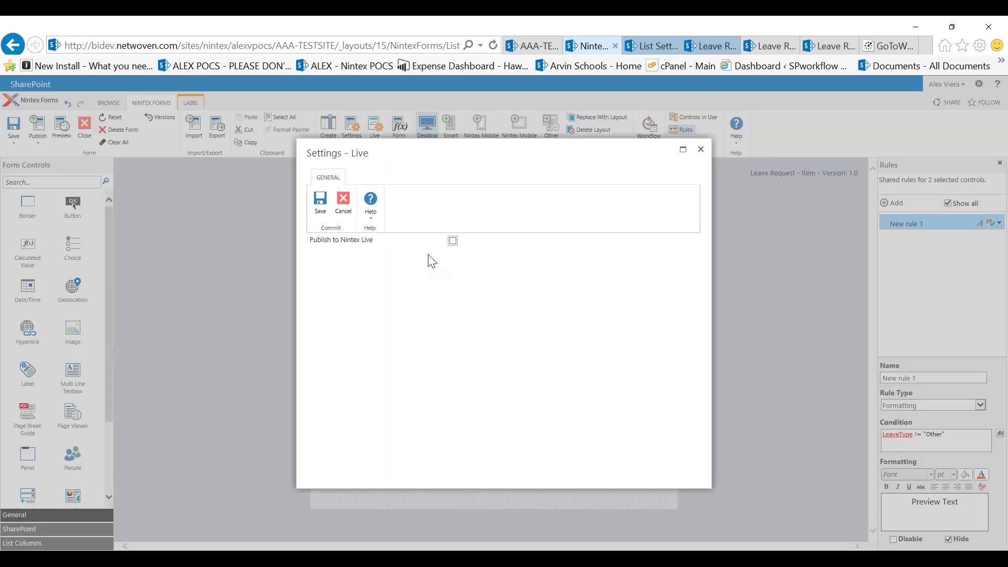
pyautogui.click(453, 241)
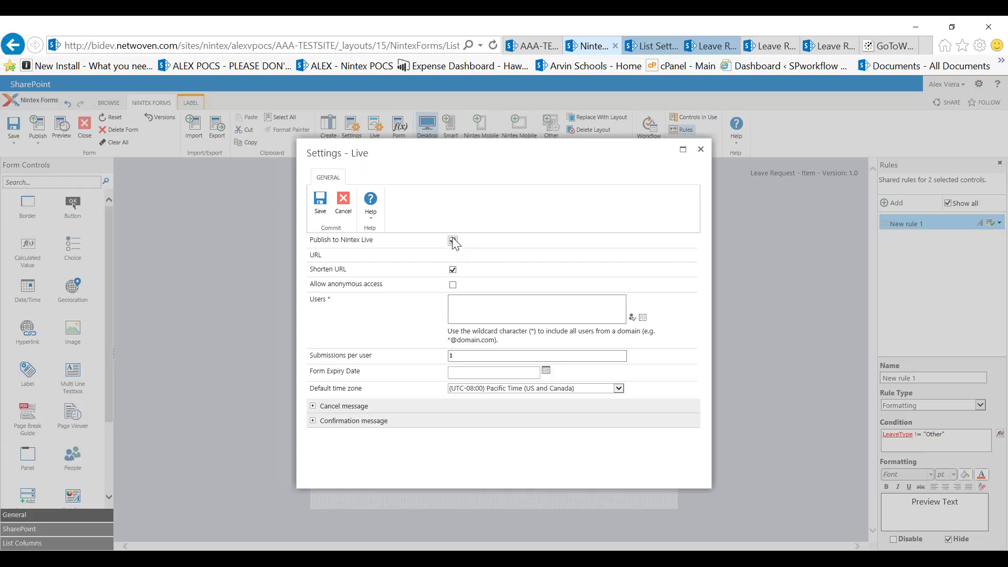
pyautogui.click(453, 285)
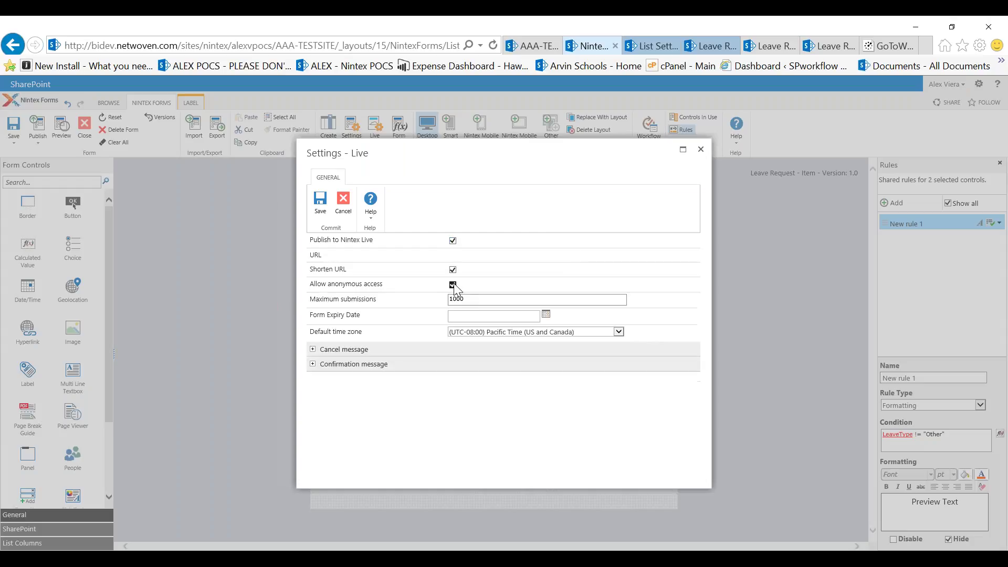
pyautogui.click(453, 285)
pyautogui.click(457, 309)
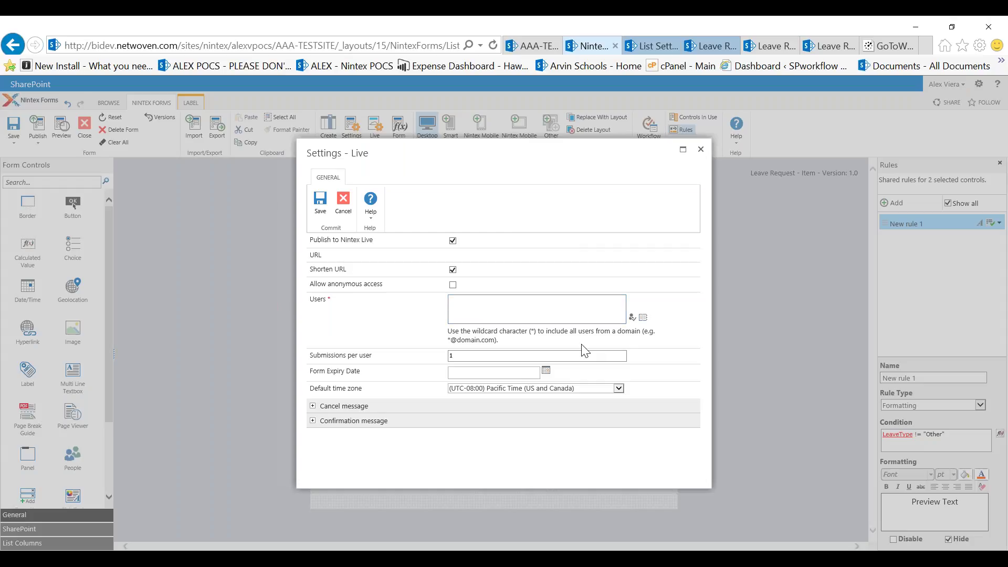
pyautogui.moveTo(497, 342); pyautogui.dragTo(448, 340)
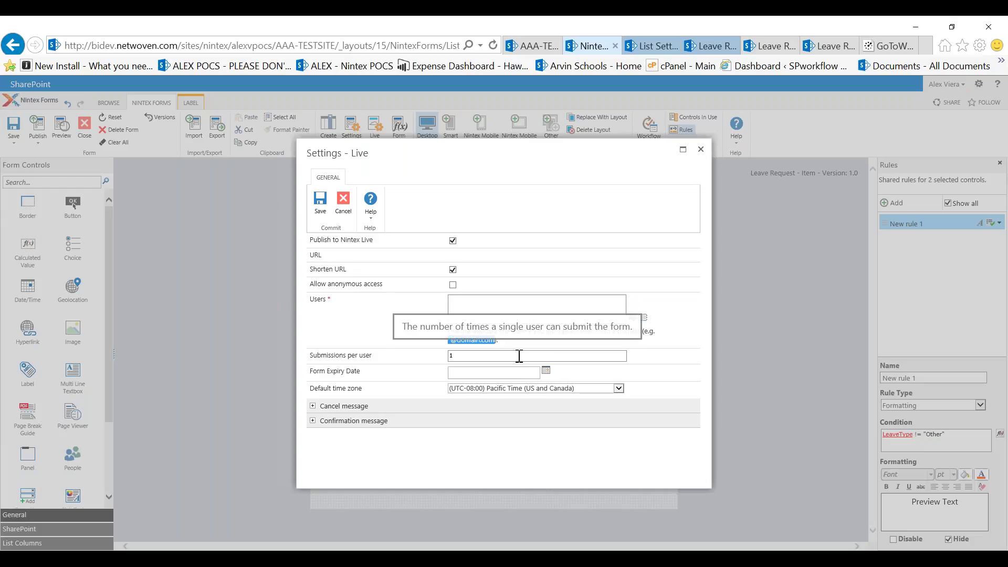
pyautogui.click(489, 306)
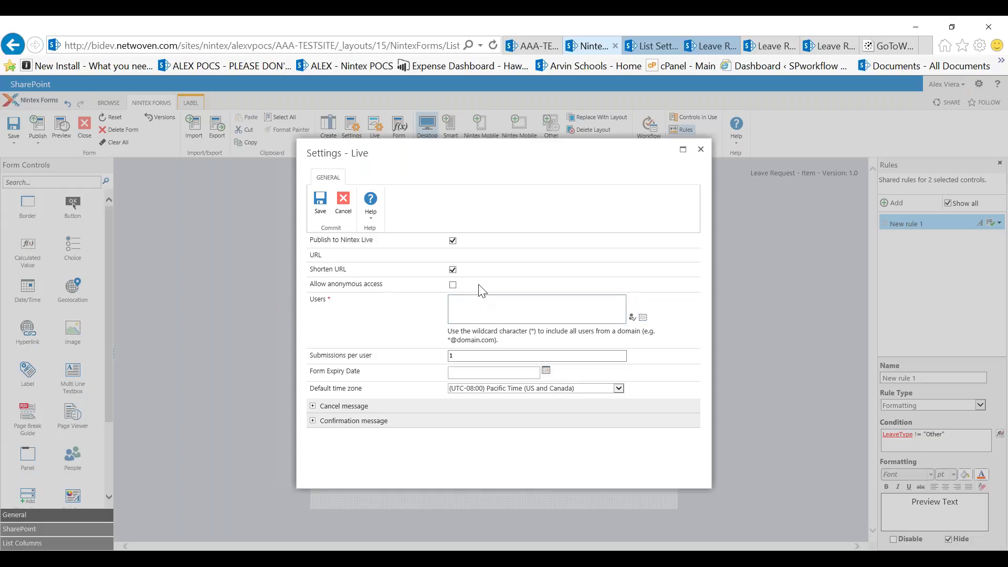
pyautogui.click(453, 285)
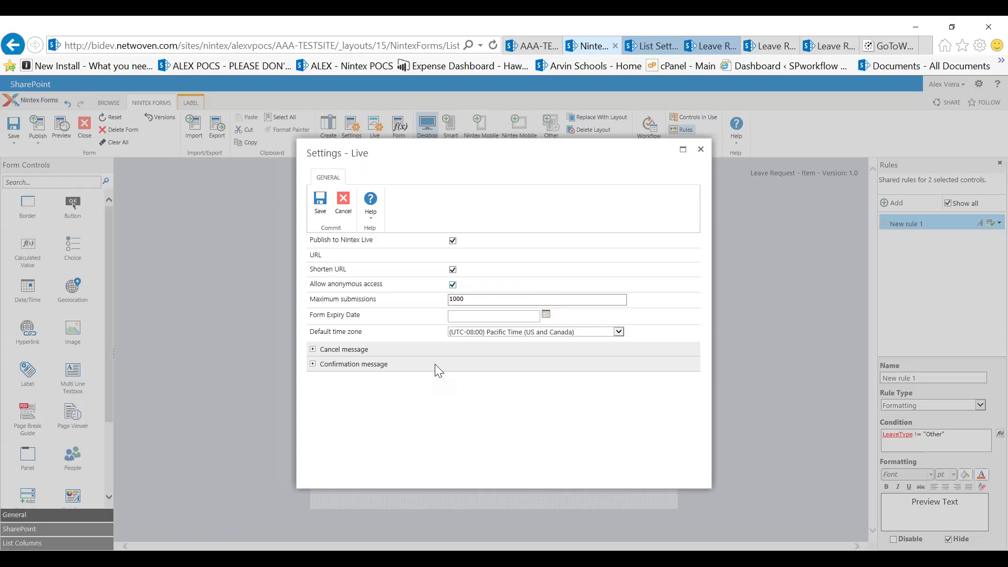
pyautogui.click(320, 202)
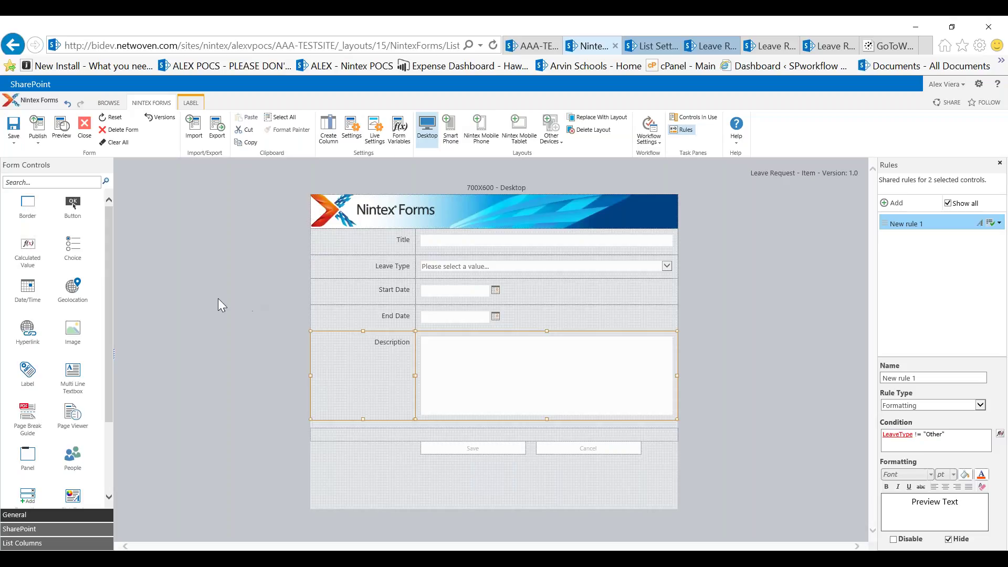
pyautogui.click(41, 126)
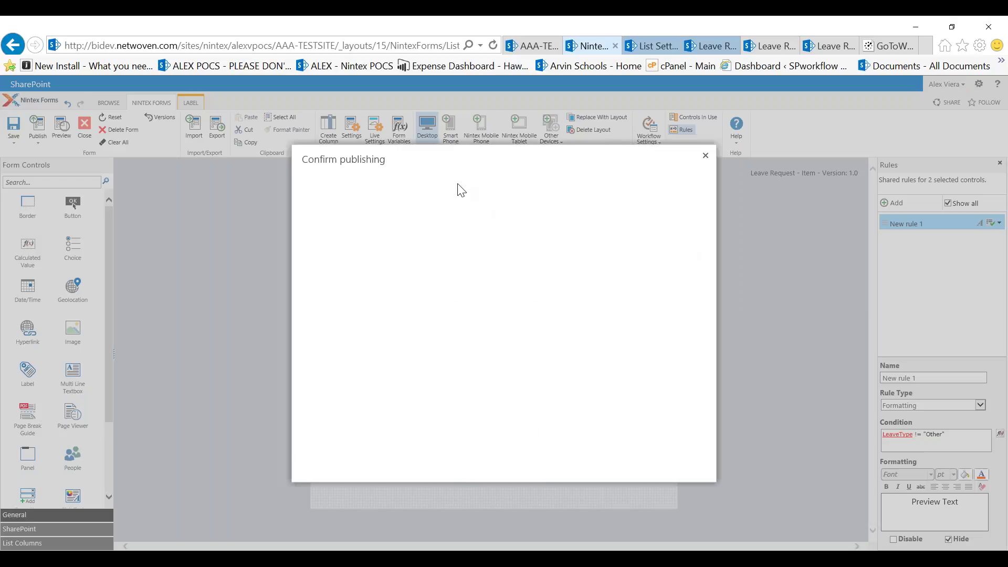
pyautogui.moveTo(372, 161); pyautogui.dragTo(353, 167)
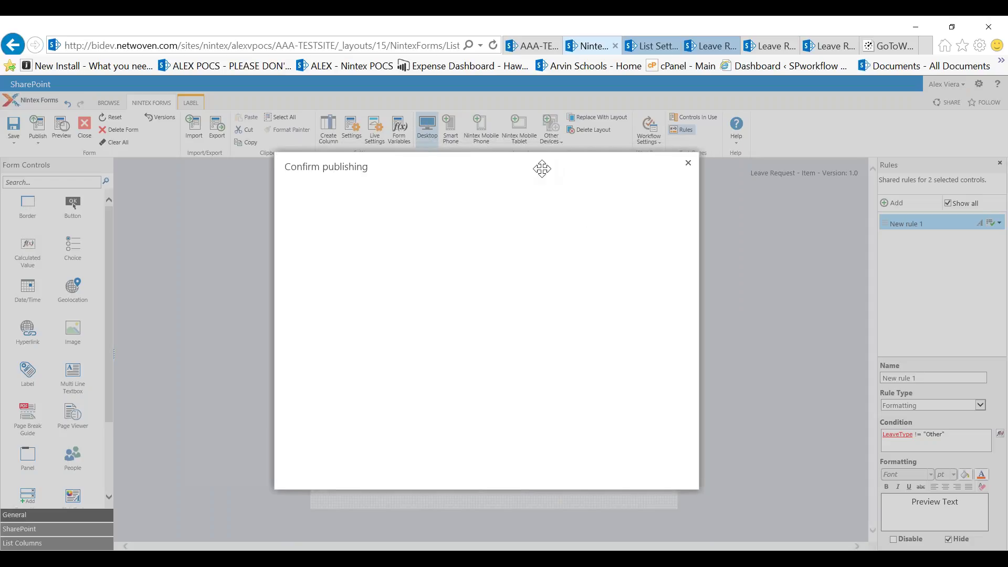
pyautogui.moveTo(537, 167); pyautogui.dragTo(542, 191)
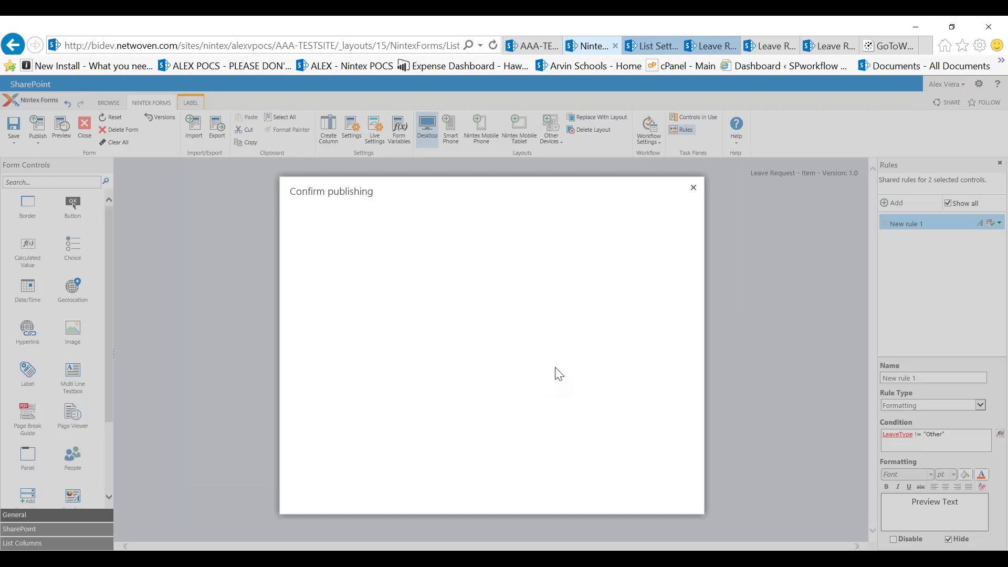
pyautogui.click(694, 189)
# - Publish the form again with the live settings and open its Nintex Live URL in a new window
pyautogui.click(36, 126)
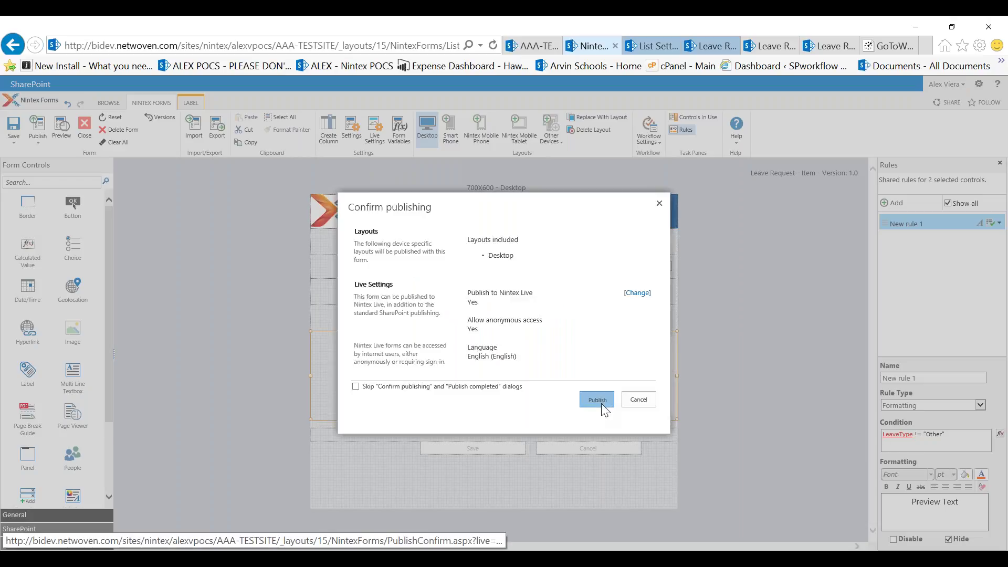
pyautogui.click(601, 404)
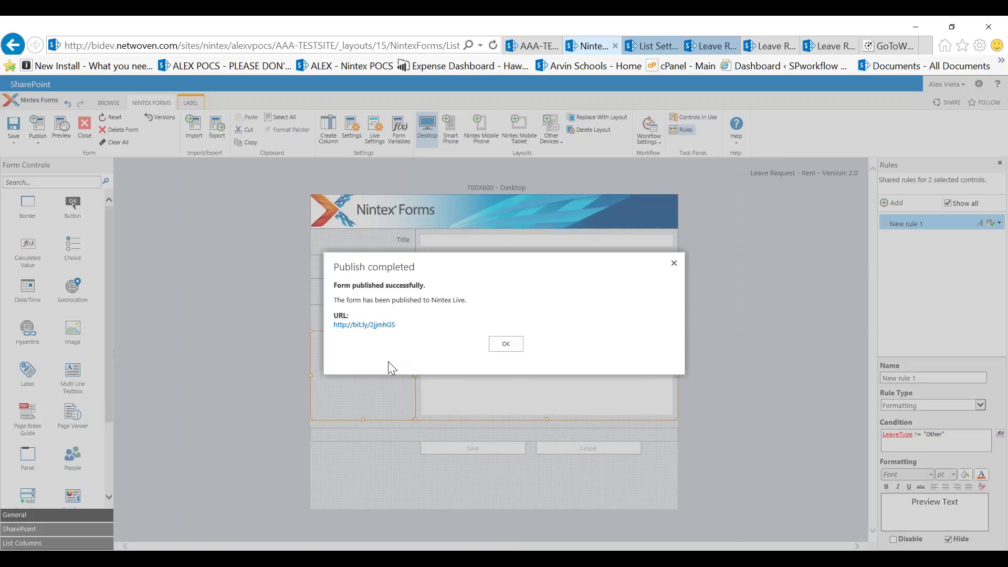
pyautogui.rightClick(376, 326)
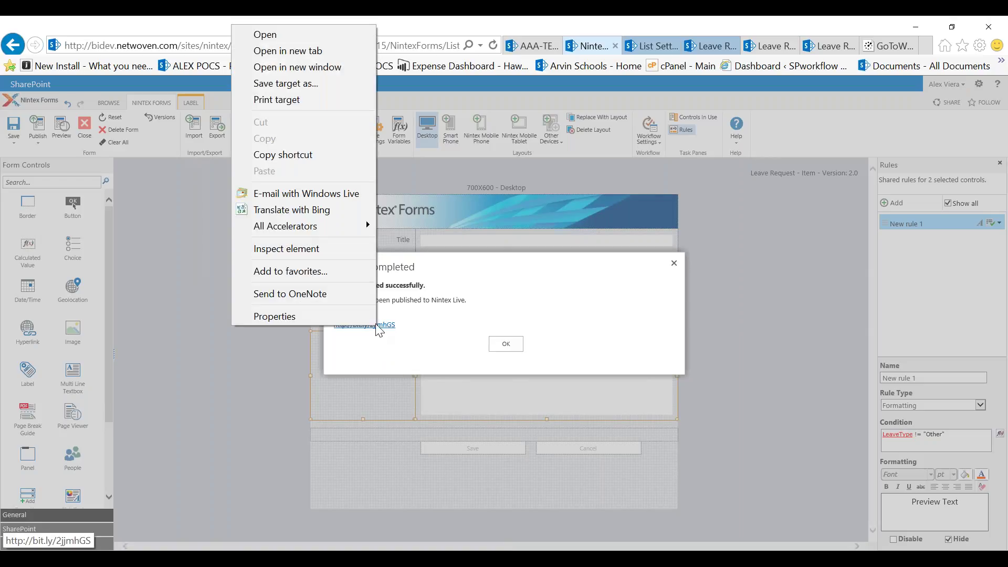
pyautogui.click(425, 333)
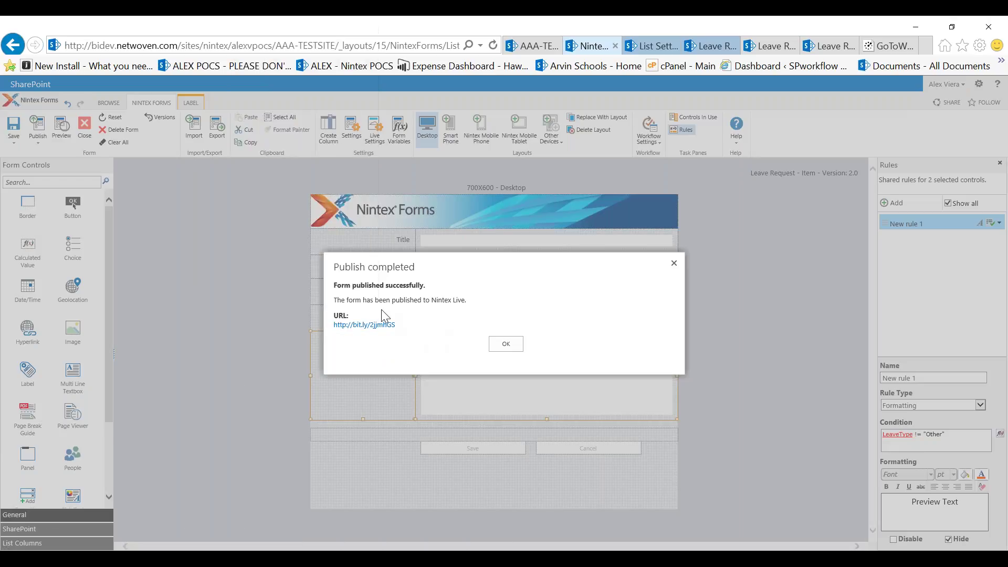
pyautogui.rightClick(359, 327)
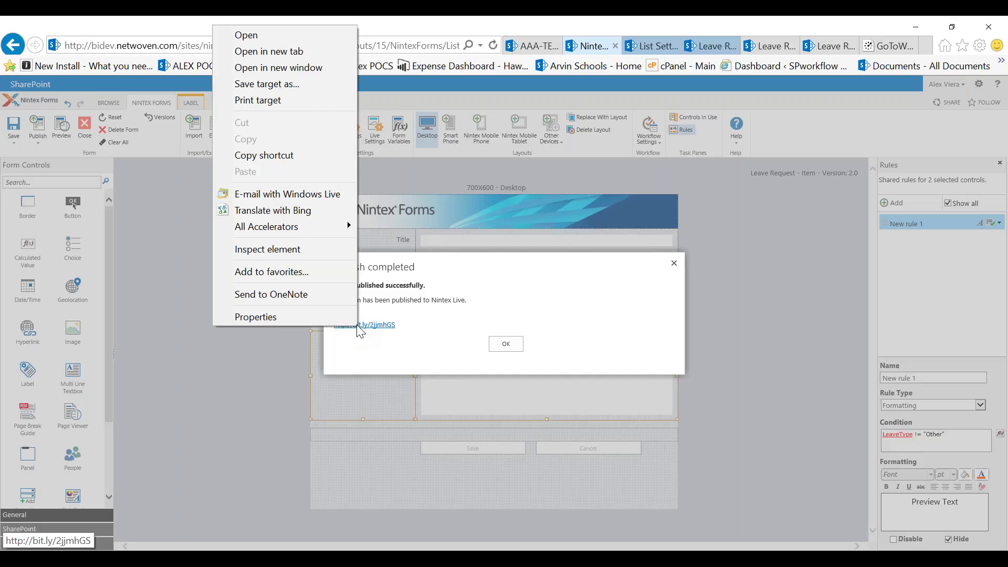
pyautogui.click(278, 67)
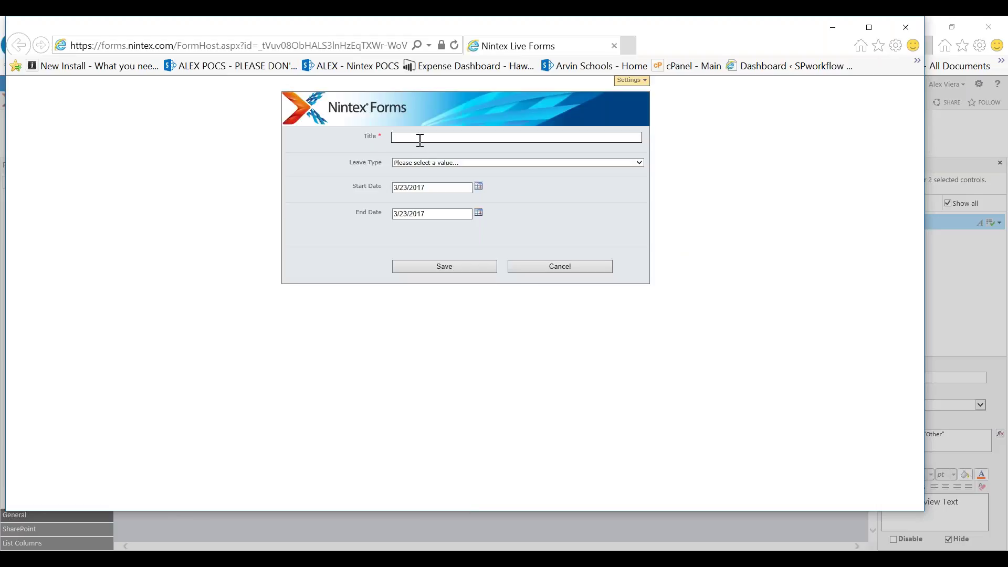
# - Submit the live form with title "outside the firewall", Leave Type Other and Description "my other time off", and close its window
pyautogui.write('outside the firewall')
pyautogui.click(430, 163)
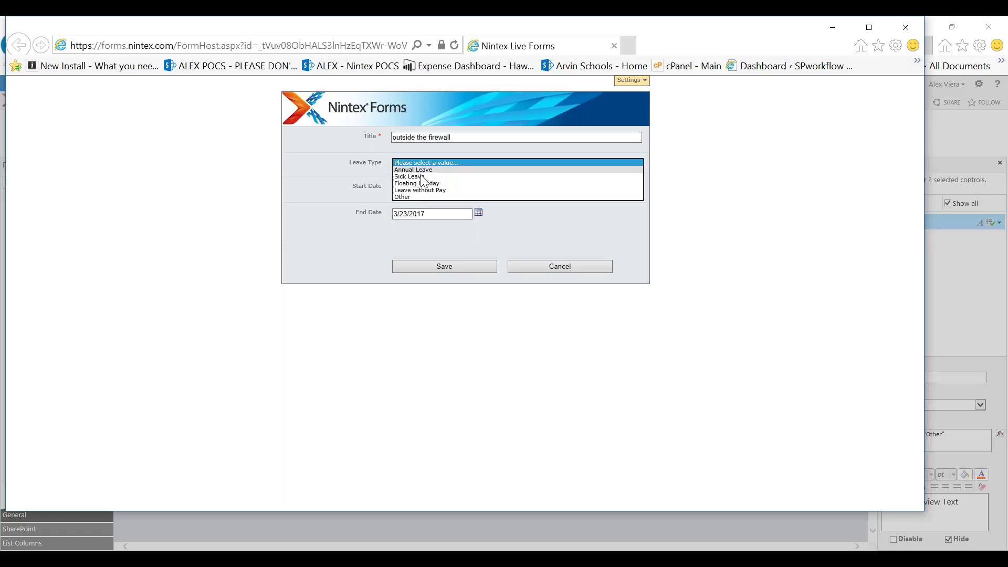
pyautogui.click(414, 197)
pyautogui.click(414, 246)
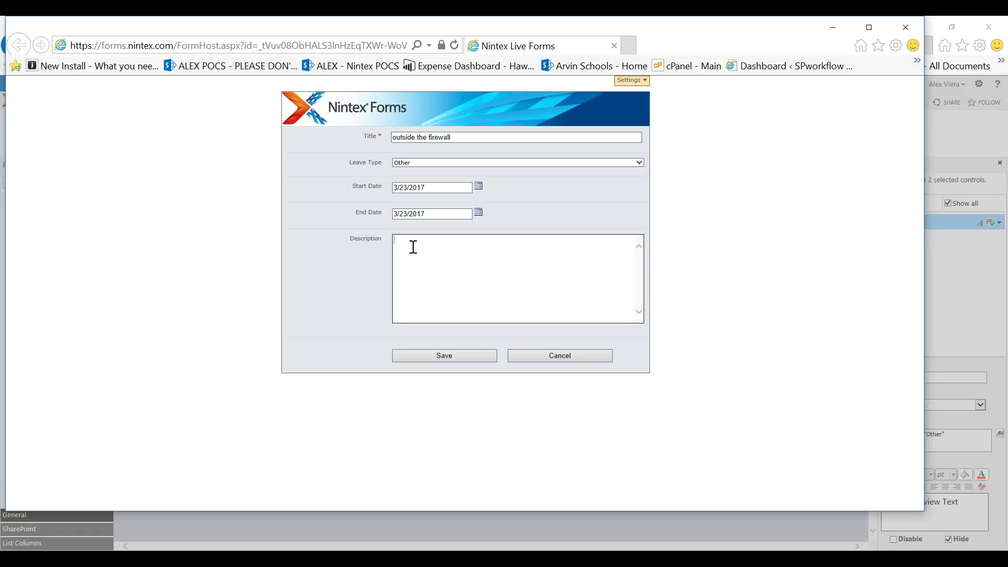
pyautogui.write('my other time off')
pyautogui.click(455, 357)
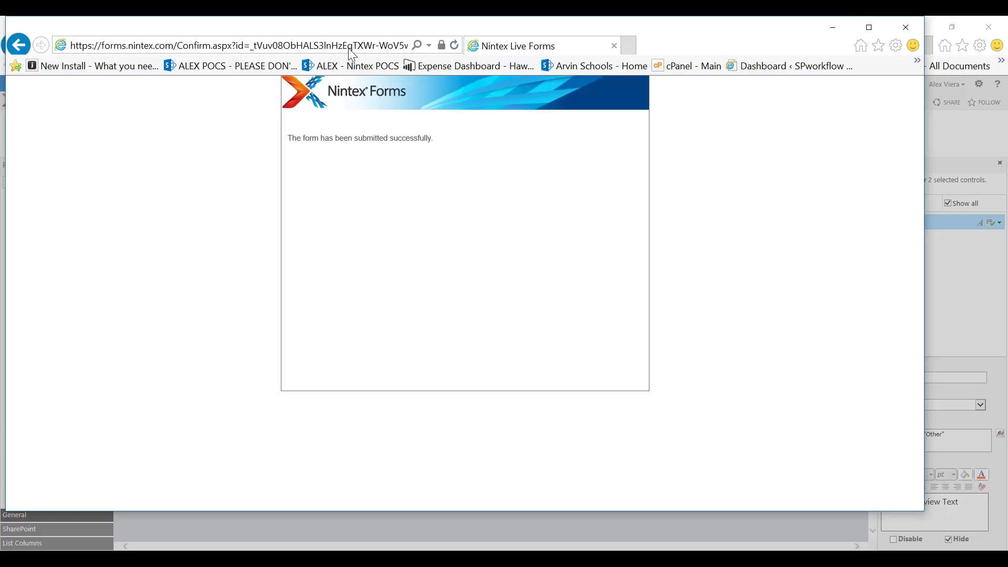
pyautogui.click(907, 28)
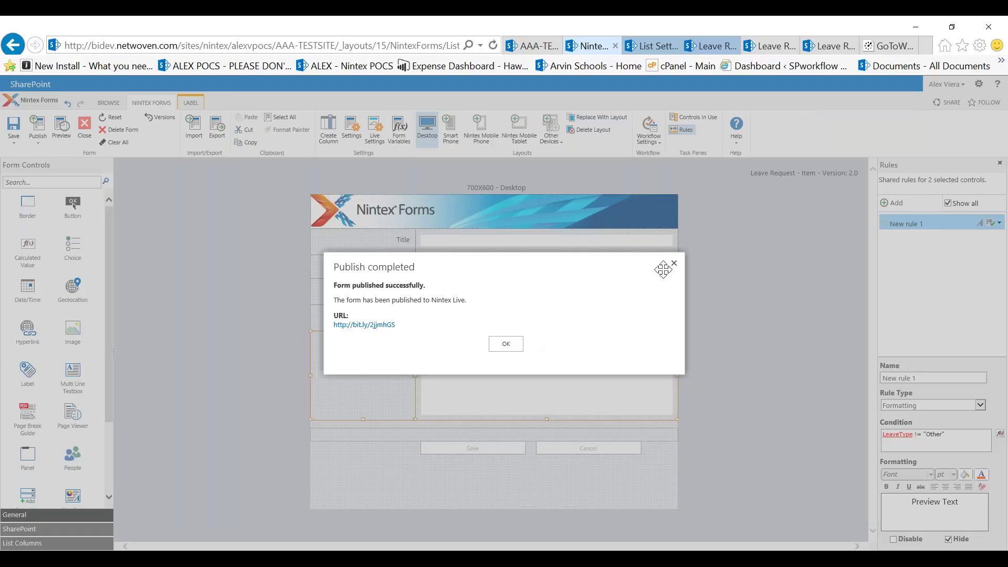
# - Dismiss the publish notice, close the form designer, and start a new item in the Leave Request list
pyautogui.click(506, 344)
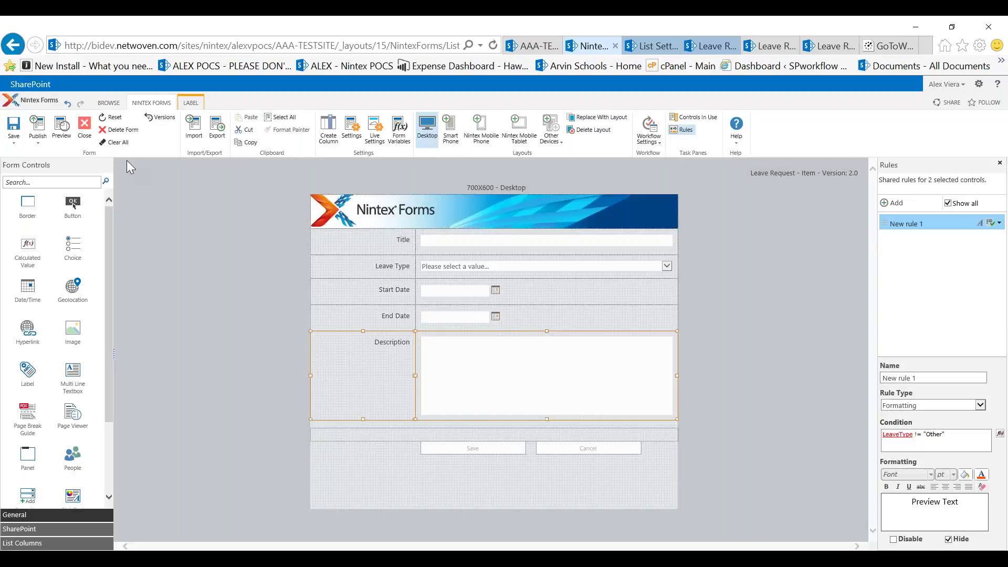
pyautogui.click(85, 130)
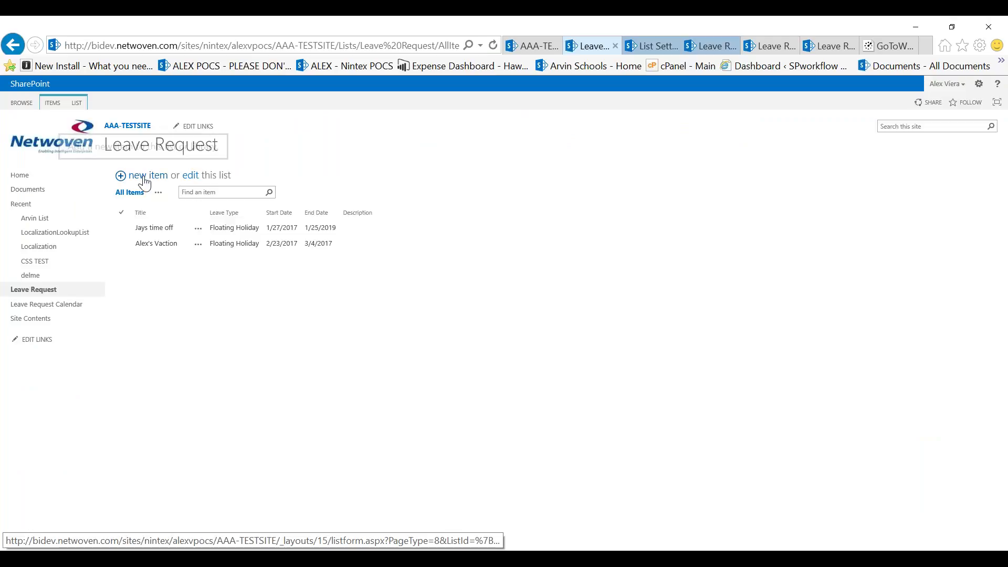
pyautogui.click(144, 177)
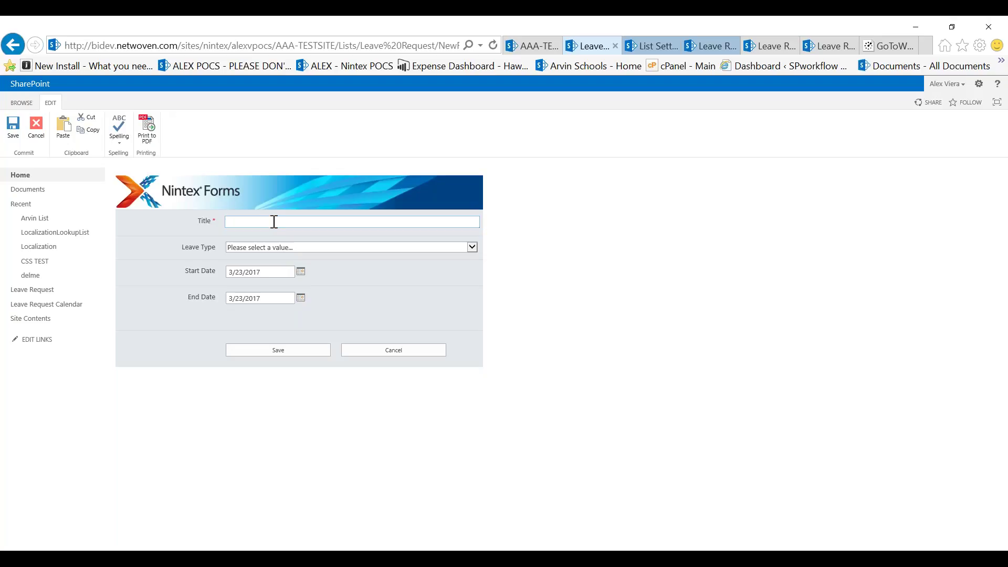
pyautogui.write('asdfasdfasd')
pyautogui.press('BackSpace')
pyautogui.press('BackSpace')
pyautogui.press('BackSpace')
pyautogui.press('BackSpace')
pyautogui.press('BackSpace')
pyautogui.press('BackSpace')
pyautogui.press('BackSpace')
pyautogui.press('BackSpace')
pyautogui.press('BackSpace')
pyautogui.press('BackSpace')
pyautogui.press('BackSpace')
# - Fill in the new leave request's Title with a string of x characters and set Leave Type to Other
pyautogui.write('xxxxxxxxxxxxxxx')
pyautogui.click(294, 250)
pyautogui.click(271, 288)
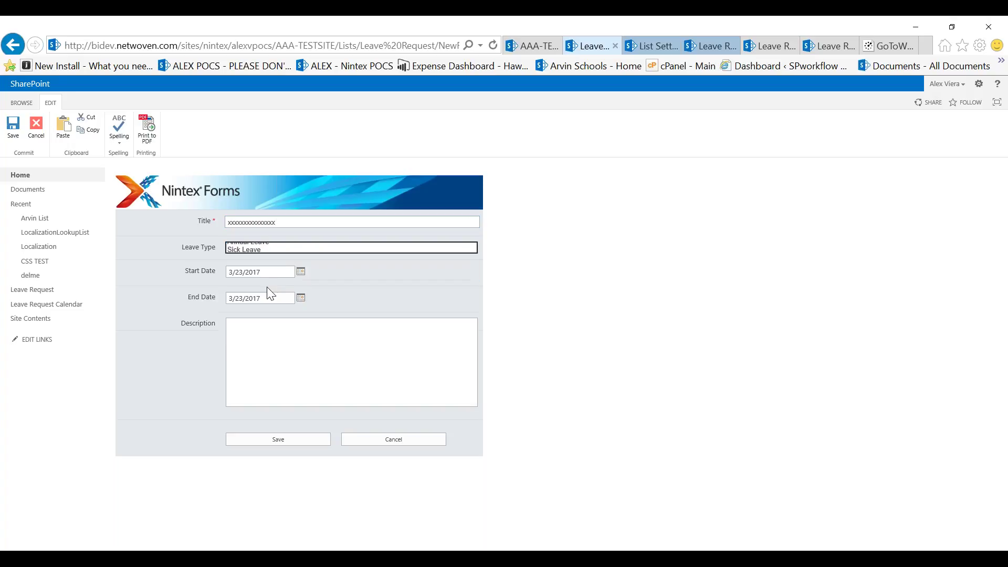
# - Change the new leave request's Leave Type to Floating Holiday, save the item and refresh the Leave Request list
pyautogui.click(288, 248)
pyautogui.click(279, 231)
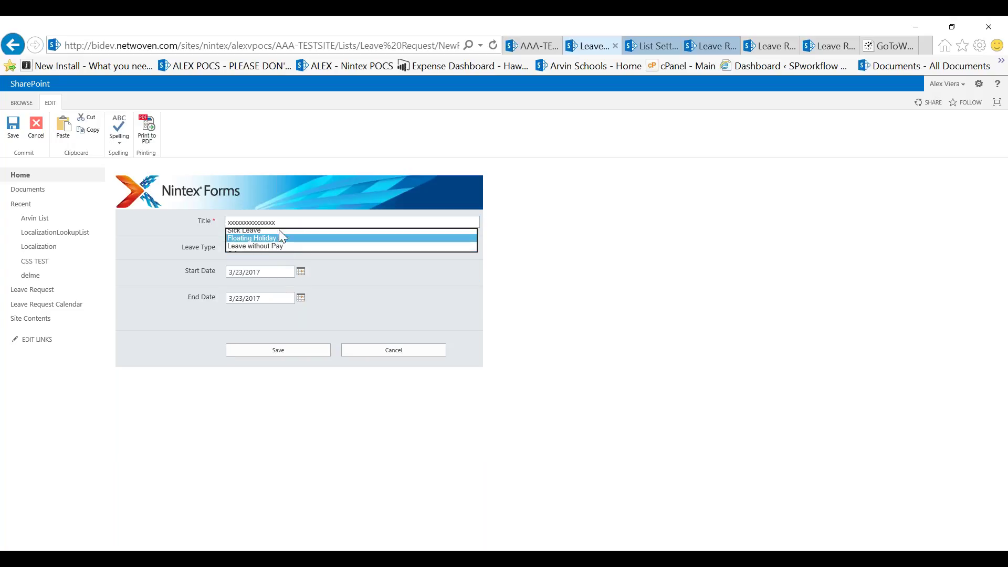
pyautogui.click(289, 350)
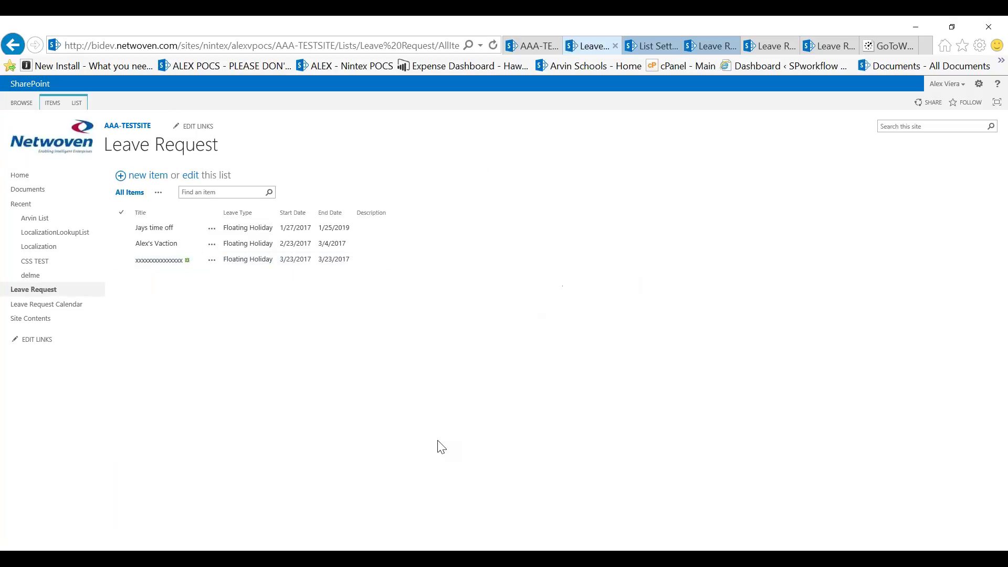
pyautogui.press('F5')
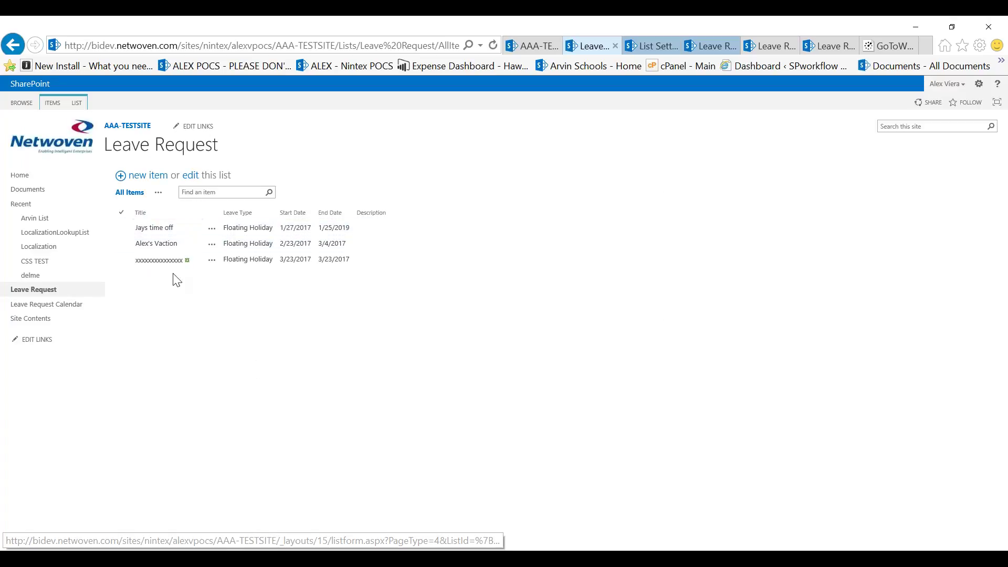
pyautogui.click(145, 265)
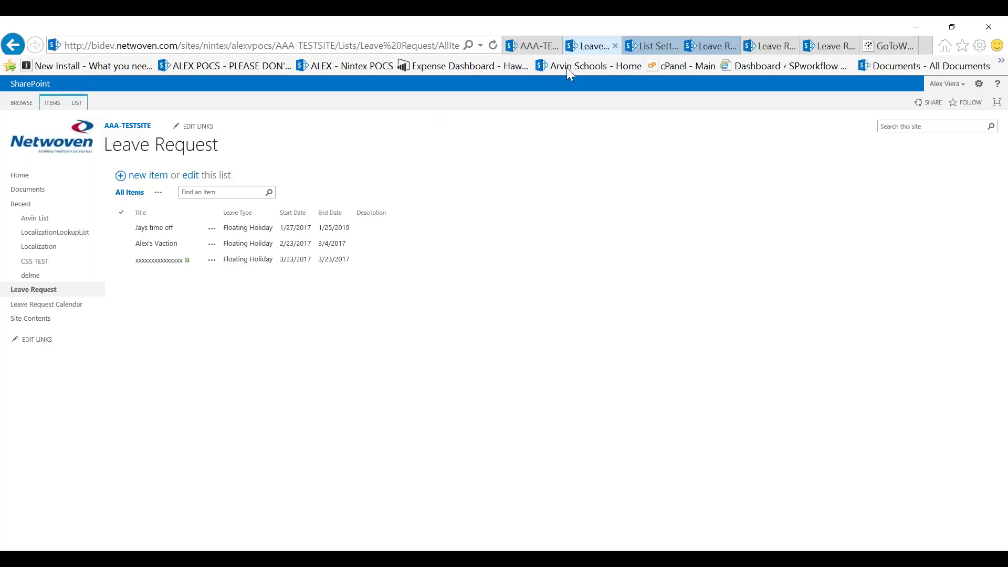
# - Refresh the Leave Request list and create a new blank Nintex workflow for it
pyautogui.click(641, 45)
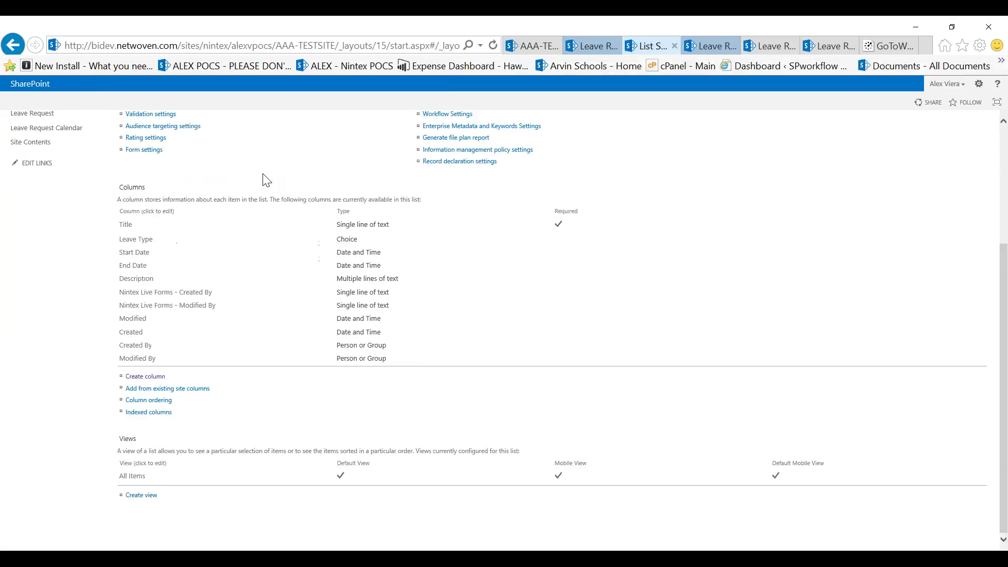
pyautogui.click(722, 46)
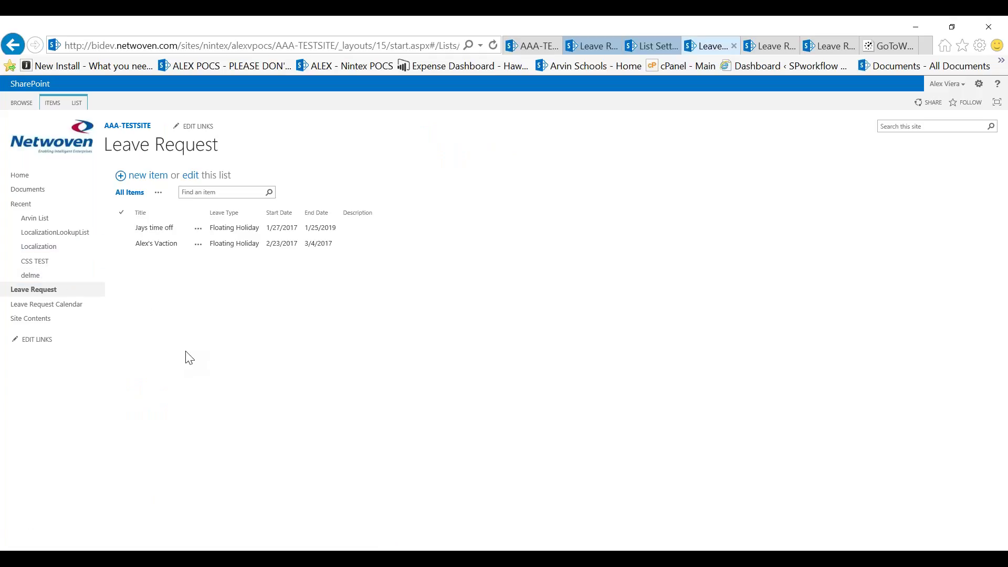
pyautogui.press('F5')
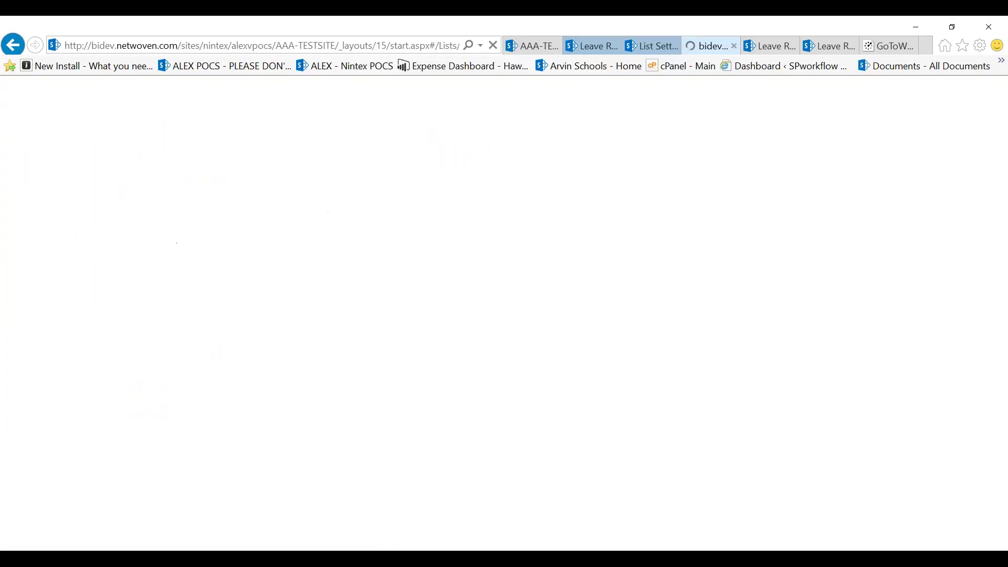
pyautogui.click(77, 104)
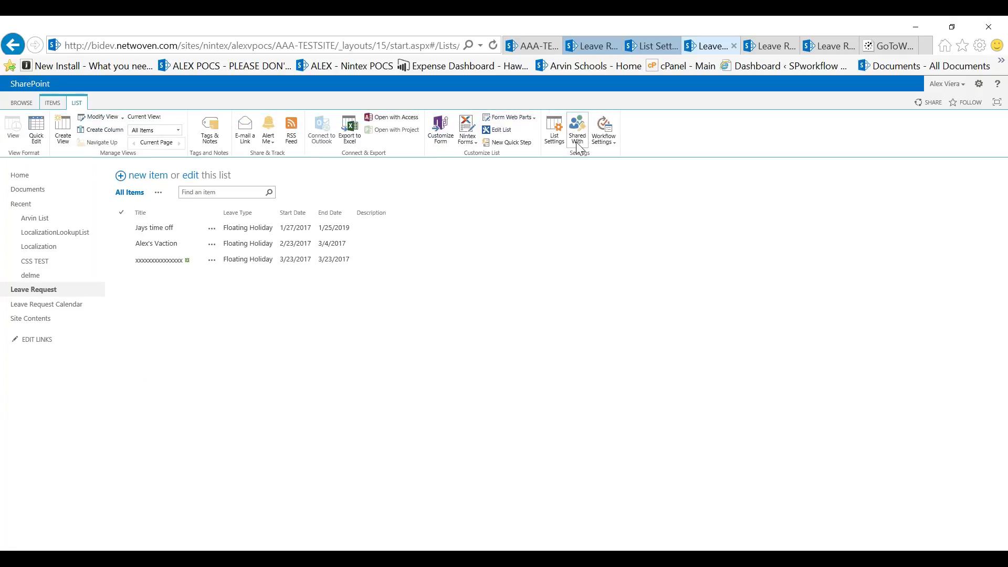
pyautogui.click(599, 140)
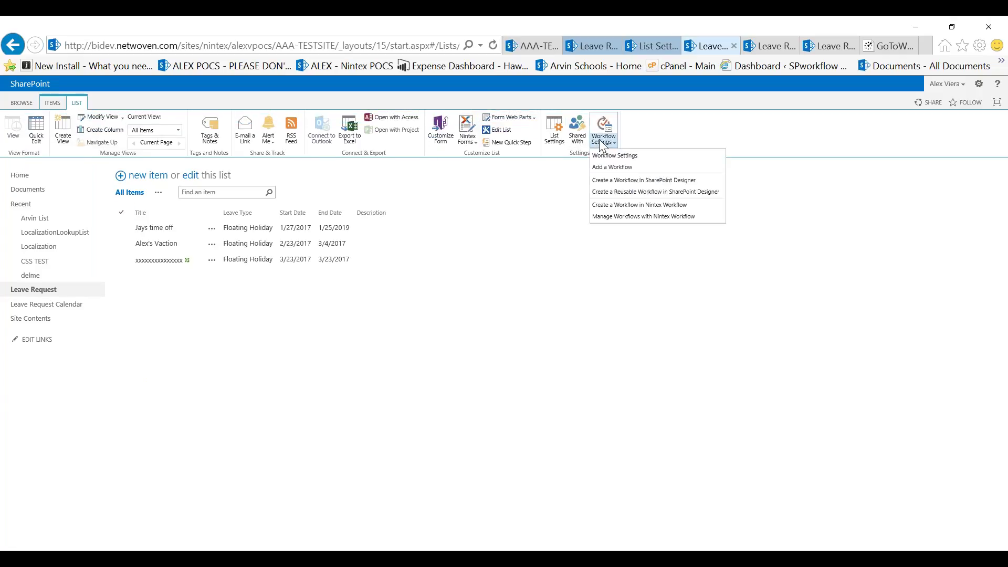
pyautogui.click(616, 206)
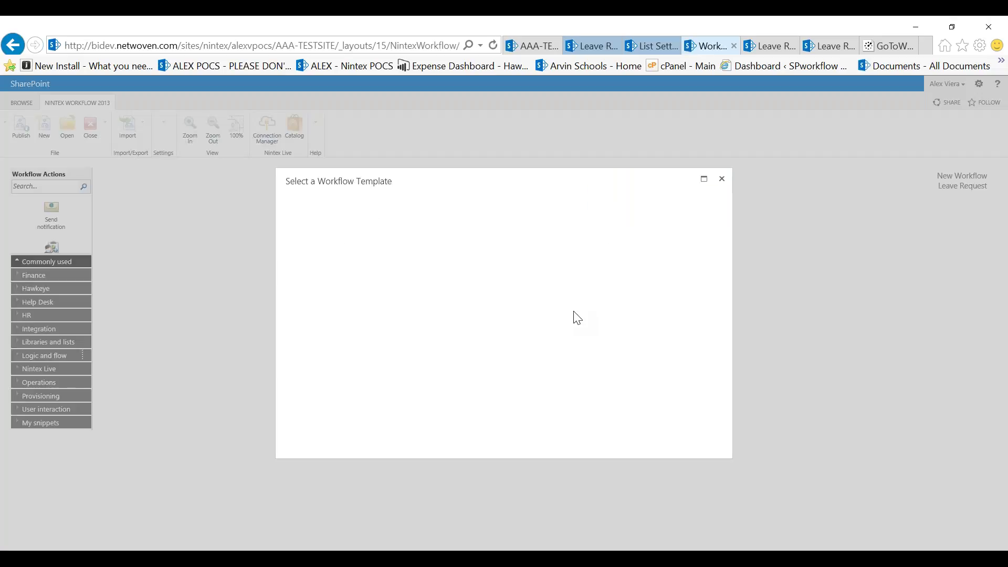
pyautogui.click(644, 281)
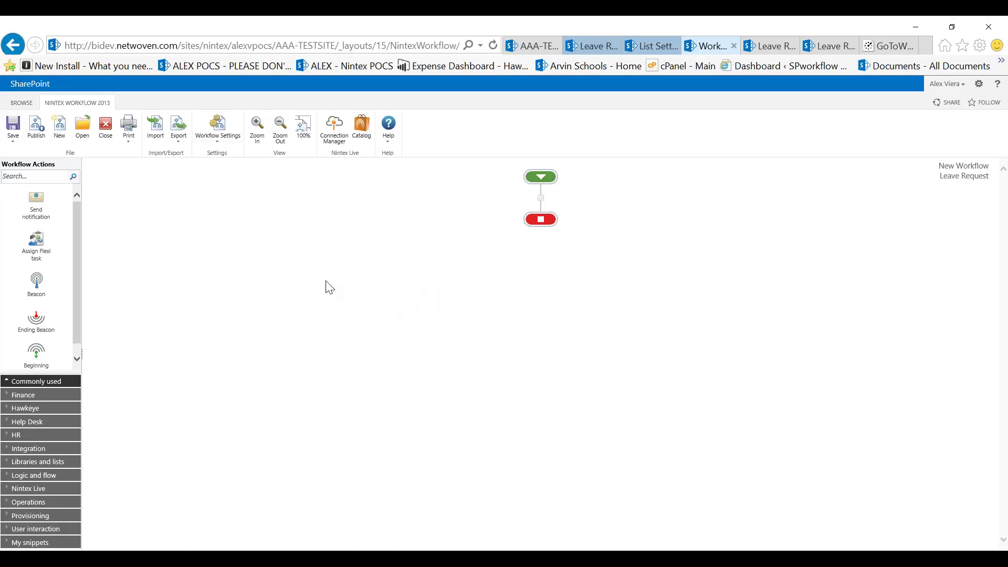
# - Configure the workflow to start when items are created instead of manually, and save the workflow settings
pyautogui.click(225, 140)
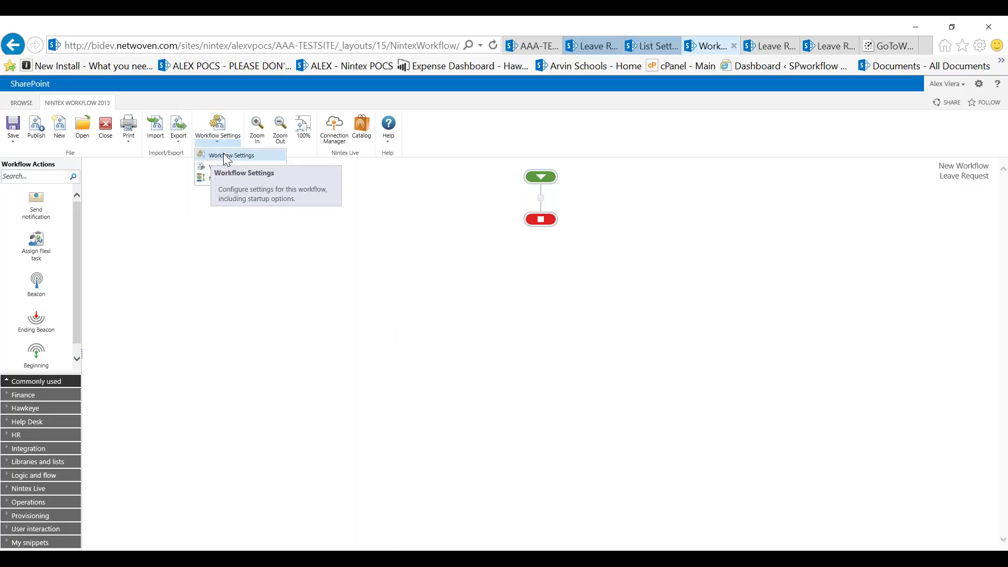
pyautogui.click(223, 152)
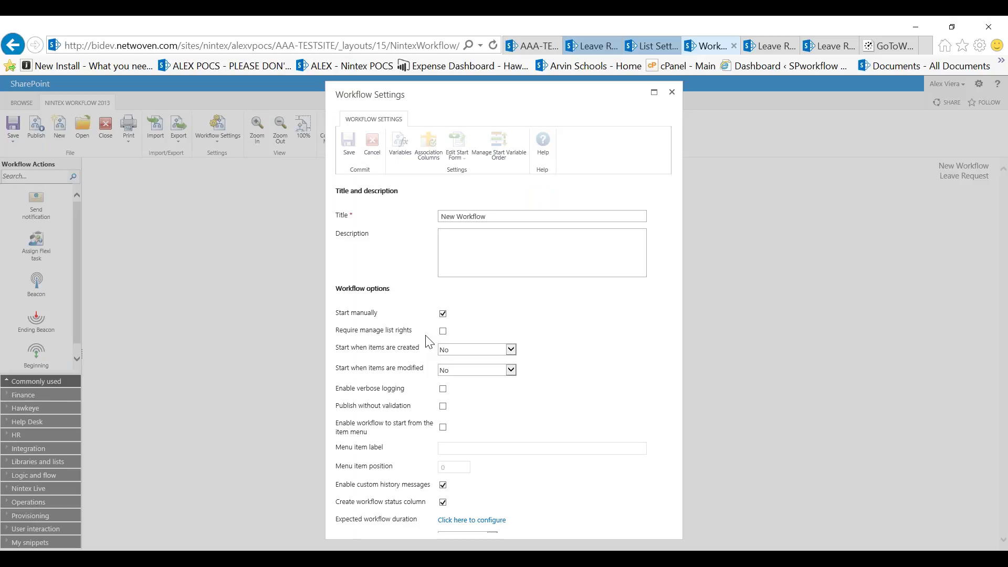
pyautogui.click(443, 309)
pyautogui.click(461, 345)
pyautogui.click(454, 339)
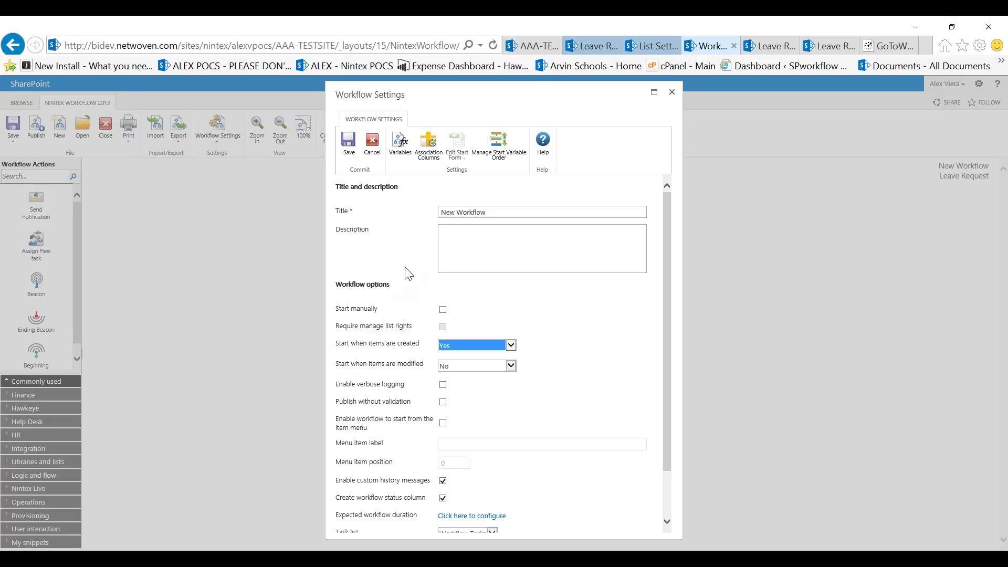
pyautogui.click(349, 151)
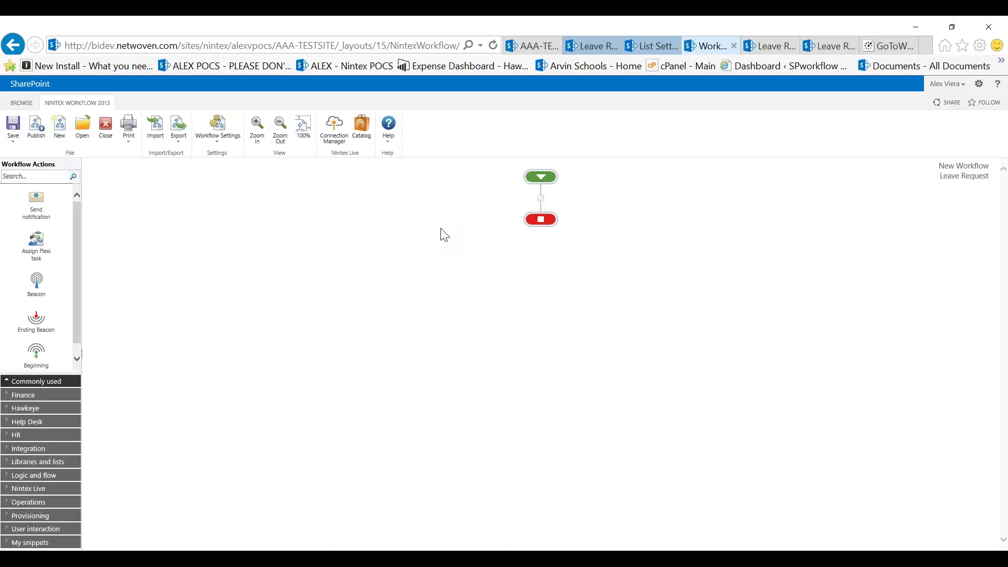
# - Add an Assign Flexi task action between the workflow's start and end, and open its configuration
pyautogui.moveTo(37, 240); pyautogui.dragTo(541, 198)
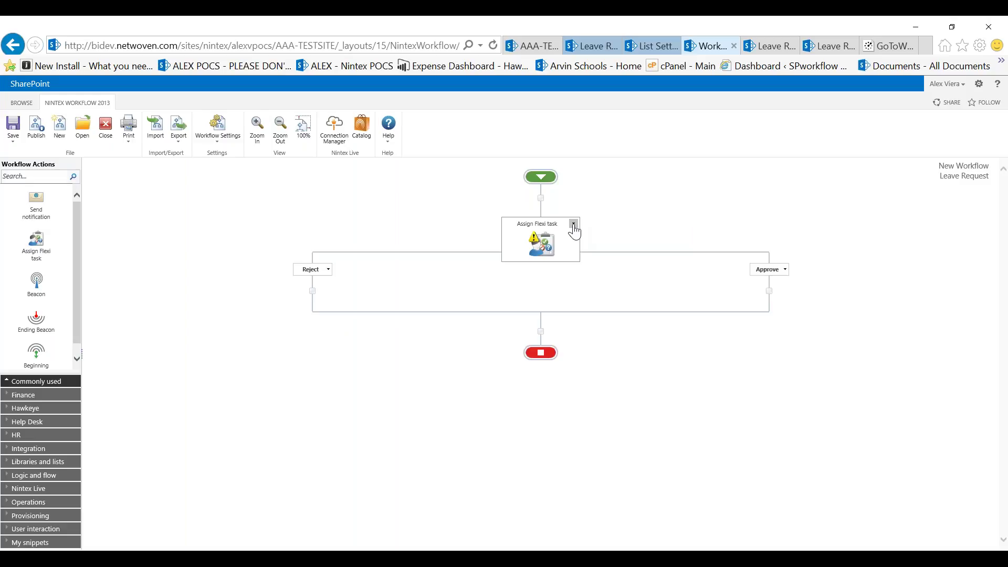
pyautogui.click(573, 225)
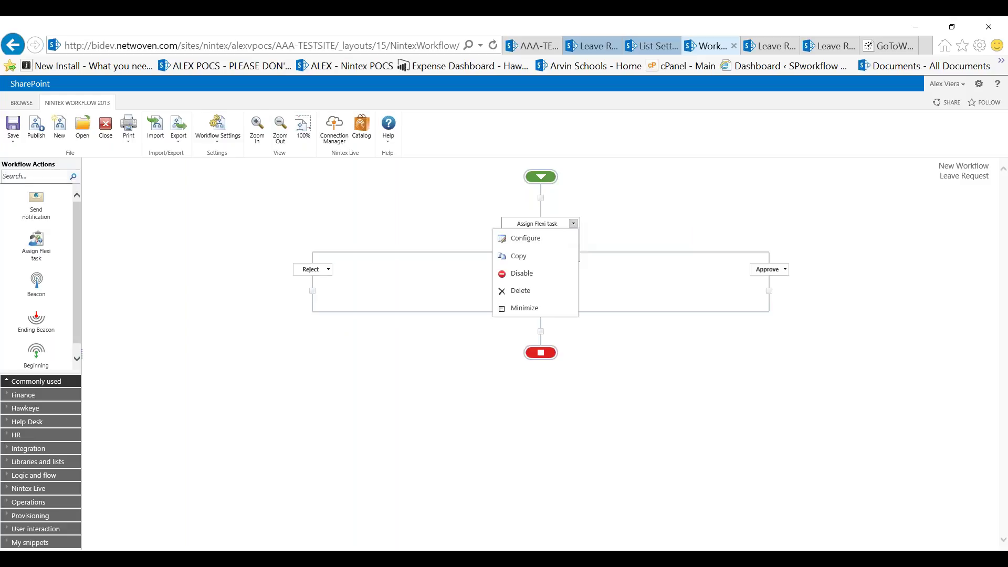
pyautogui.click(550, 238)
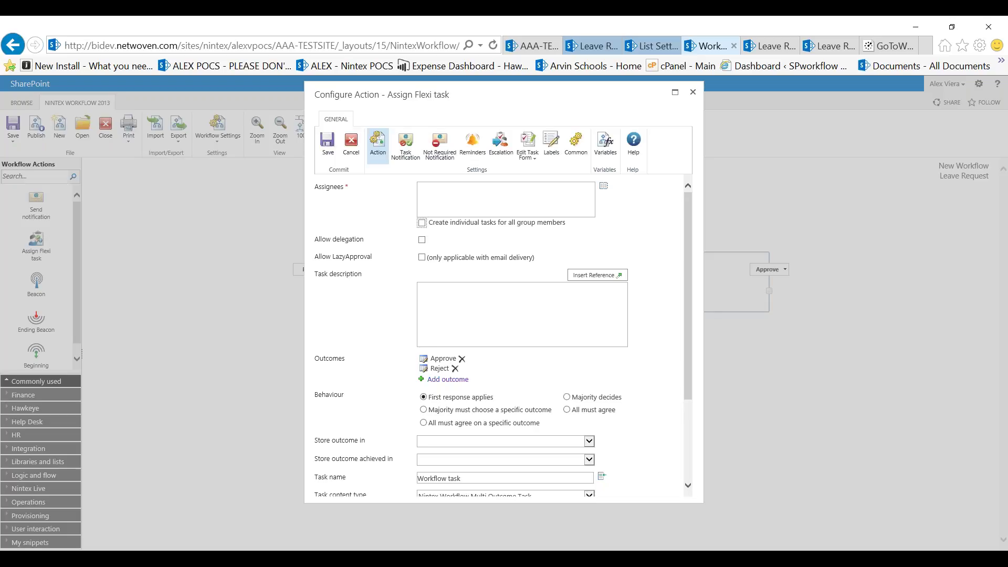
pyautogui.write('ale')
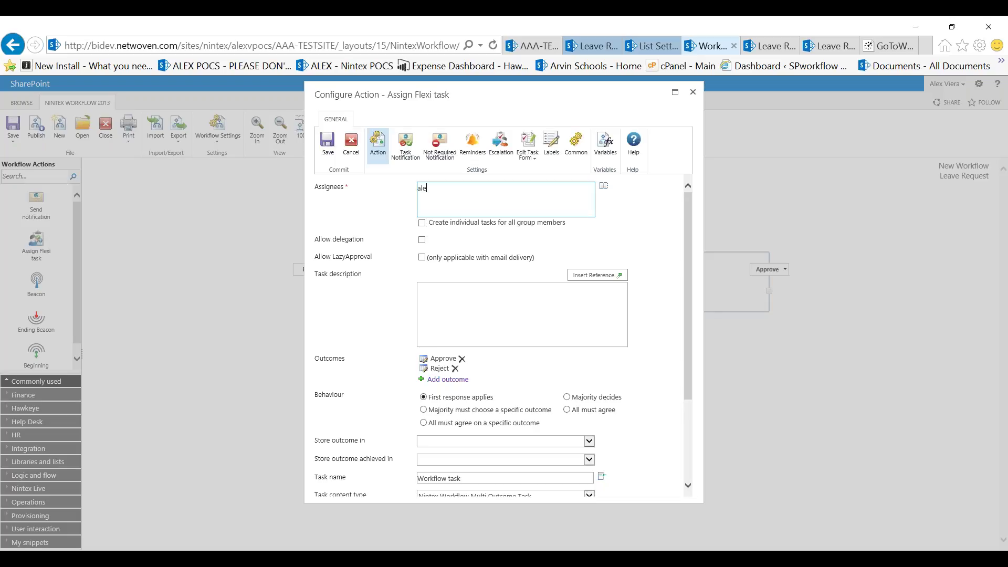
pyautogui.write('x viera')
pyautogui.hotkey('ctrl', 'a')
pyautogui.press('BackSpace')
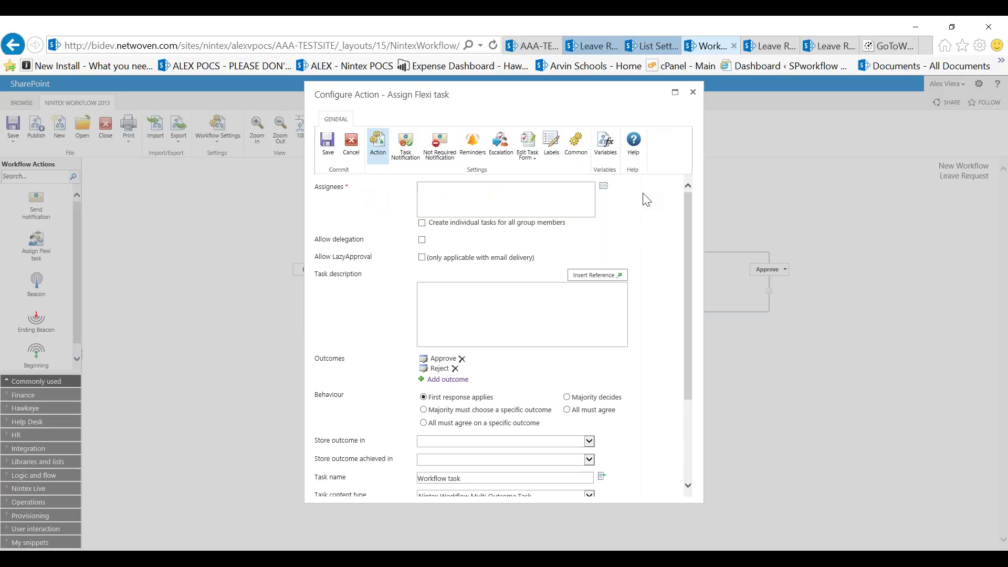
pyautogui.click(604, 188)
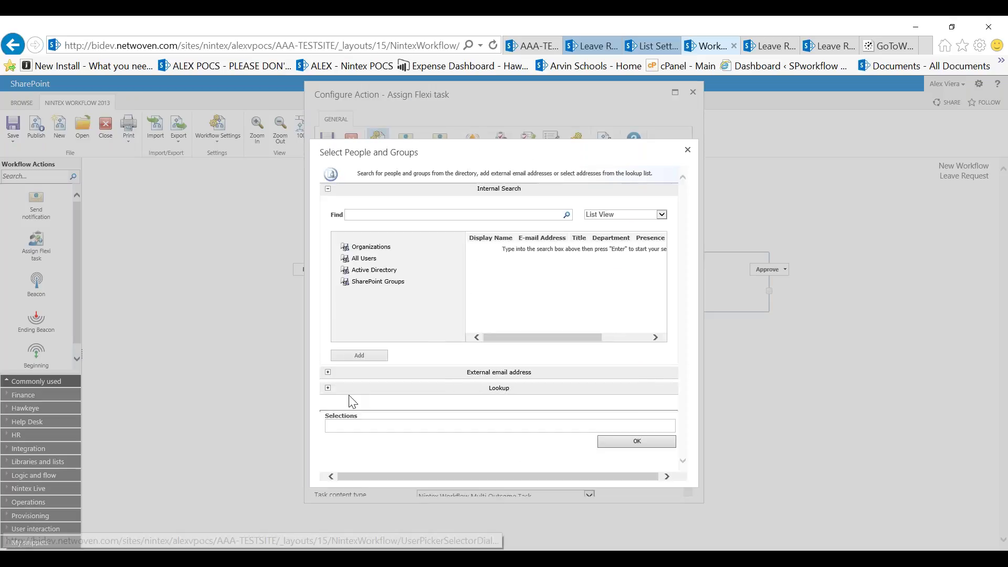
pyautogui.click(351, 391)
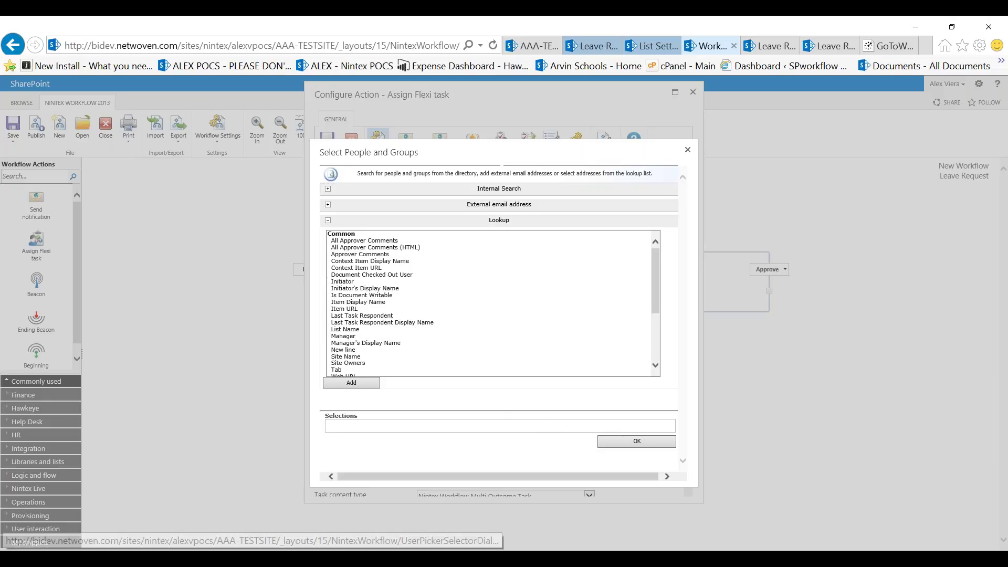
pyautogui.click(327, 190)
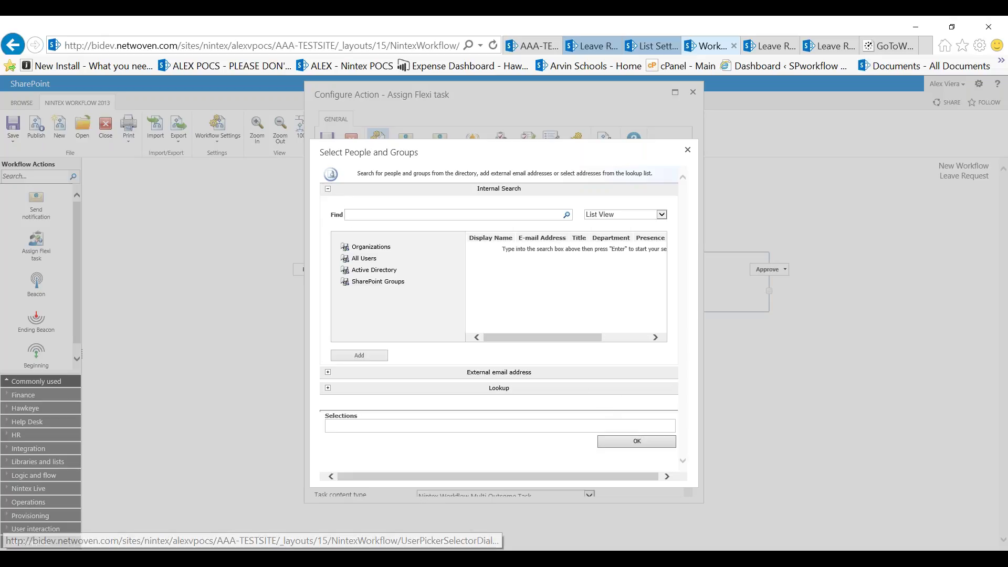
pyautogui.click(686, 150)
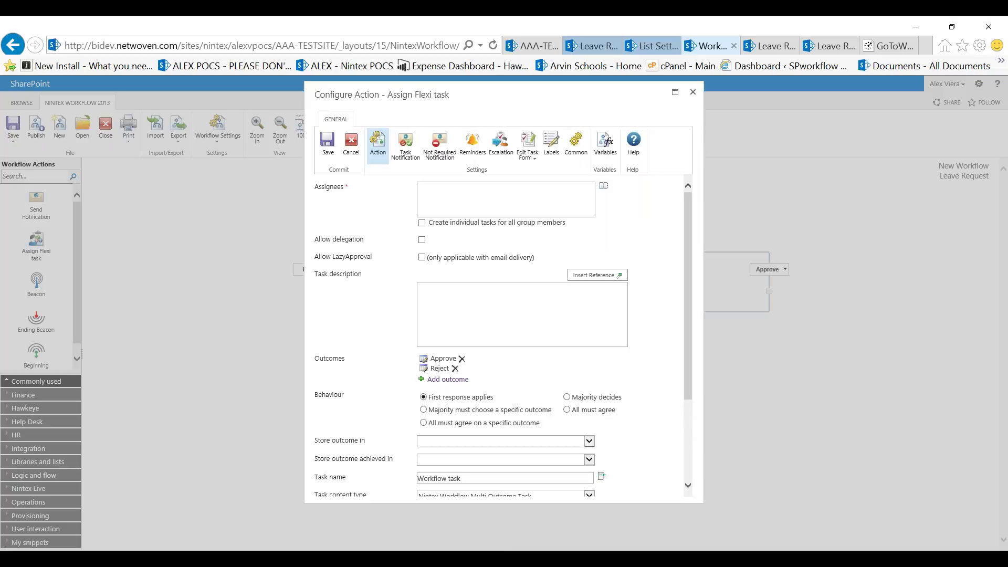
# - Enter the approver's name as the Flexi task's assignee and allow LazyApproval
pyautogui.click(499, 185)
pyautogui.write('alex viera')
pyautogui.click(486, 255)
pyautogui.moveTo(373, 257); pyautogui.dragTo(314, 257)
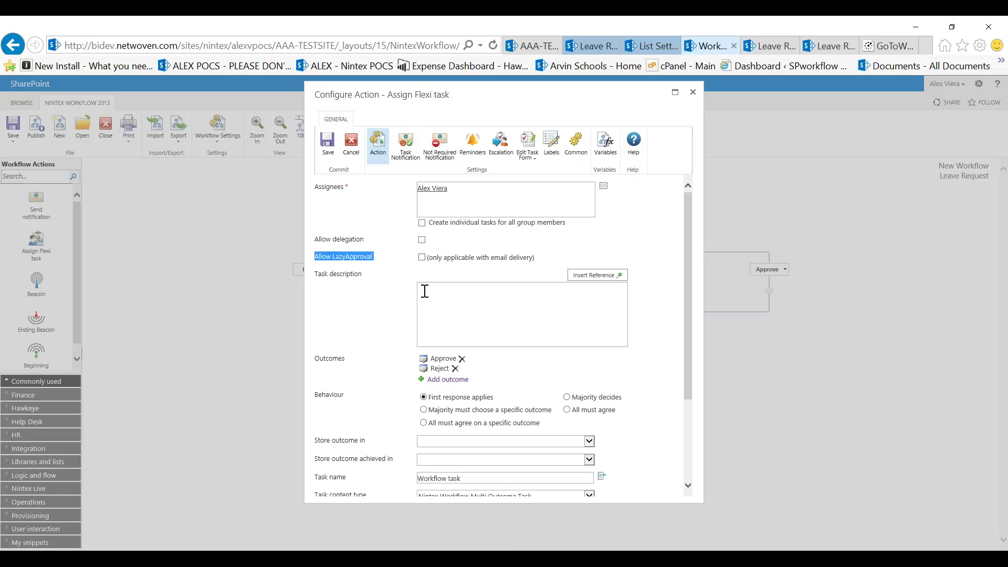
pyautogui.click(422, 258)
# - Enter "Time off reporting" as the Flexi task's description
pyautogui.scroll(-3, 641, 378)
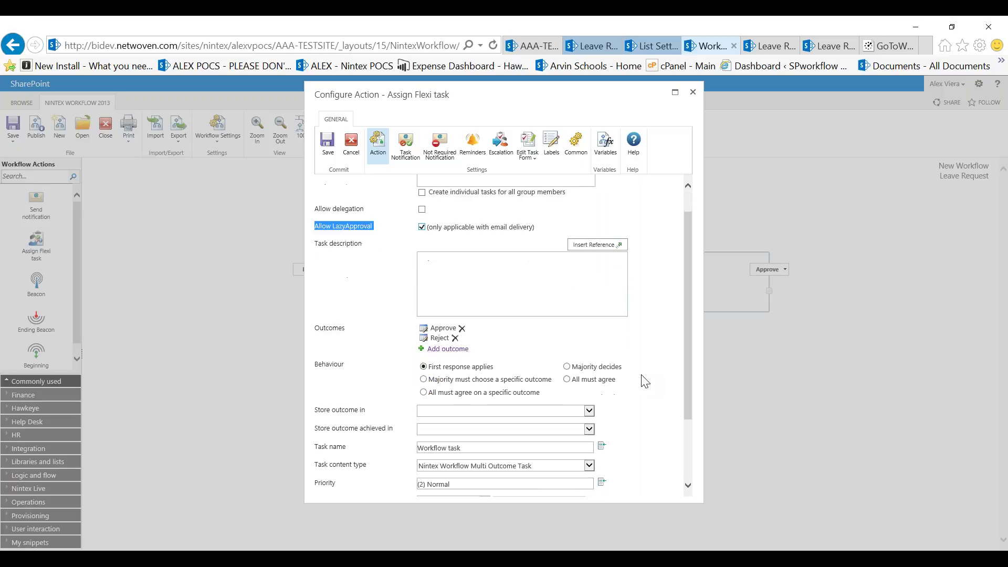
pyautogui.scroll(3, 641, 379)
pyautogui.click(449, 305)
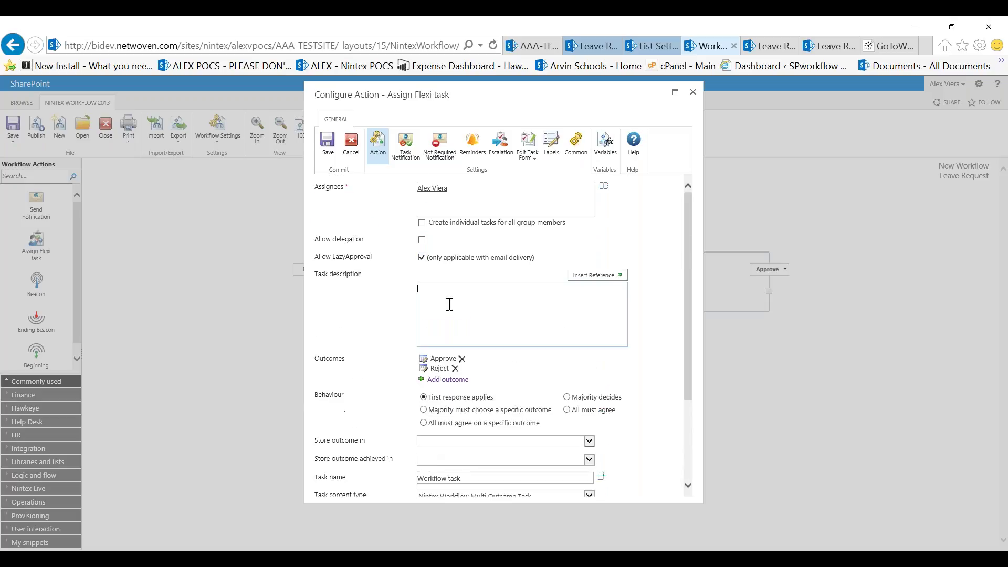
pyautogui.write('Time of')
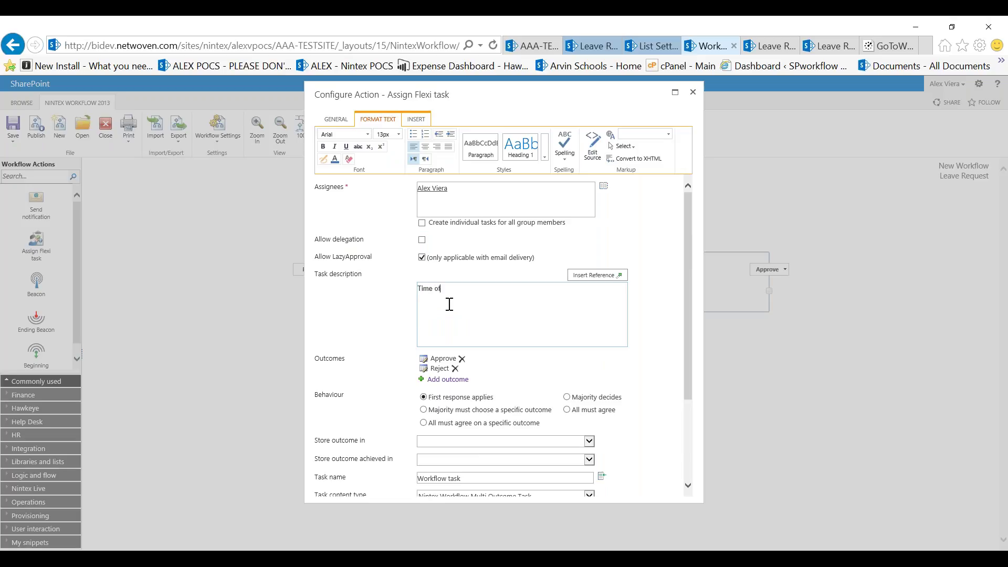
pyautogui.write('f reporting')
# - Open the Flexi task's notification settings and extend the email subject to "Response required for"
pyautogui.click(340, 121)
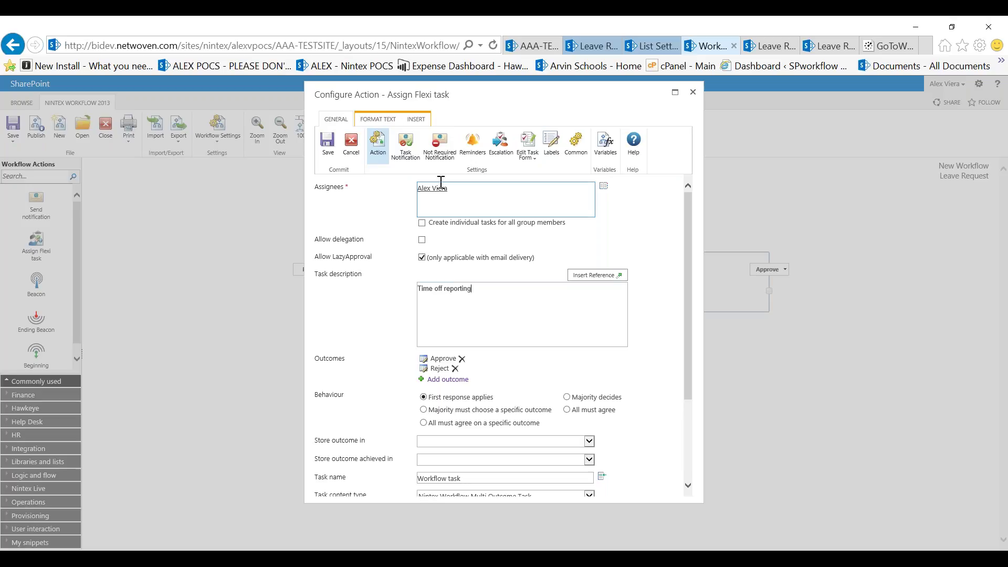
pyautogui.click(412, 154)
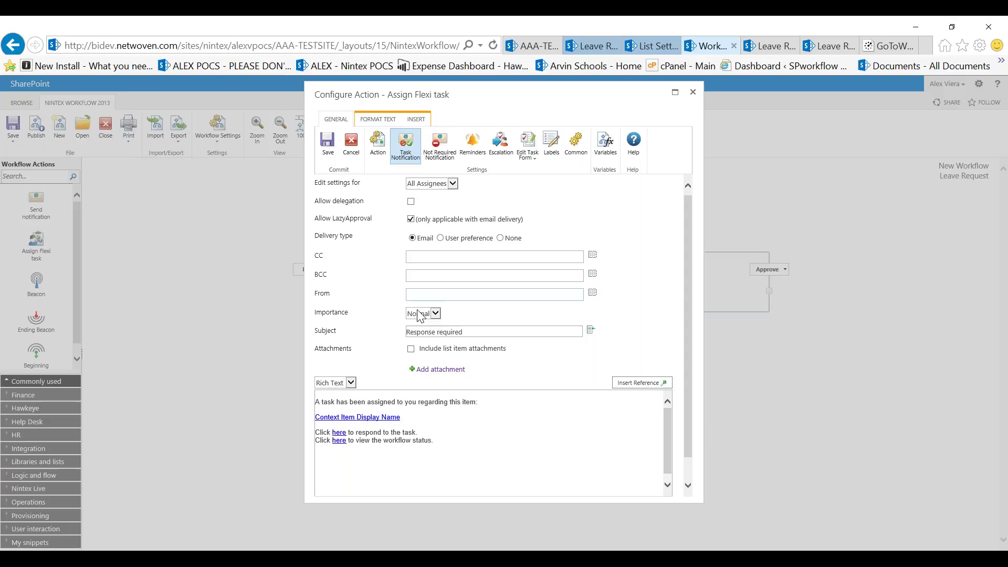
pyautogui.click(475, 334)
pyautogui.moveTo(475, 334); pyautogui.dragTo(386, 327)
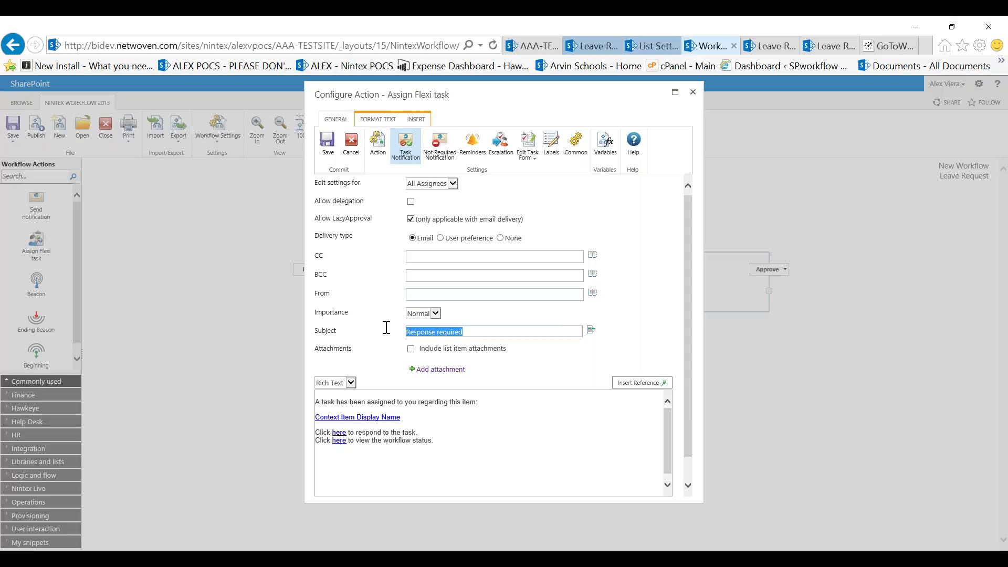
pyautogui.click(455, 332)
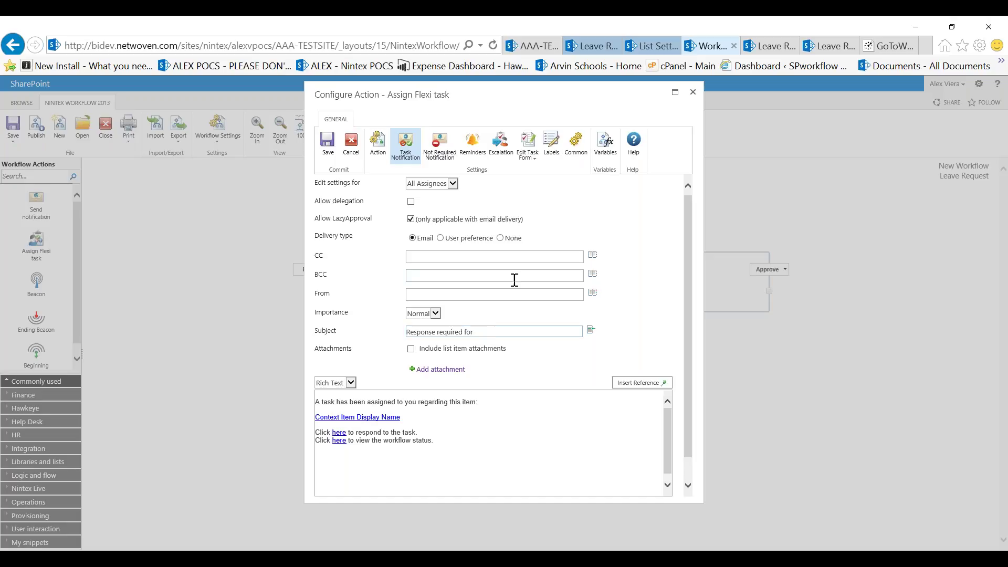
# - Insert the Leave Type and Initiator's Display Name references, separated by a hyphen, into the notification email's subject
pyautogui.click(591, 332)
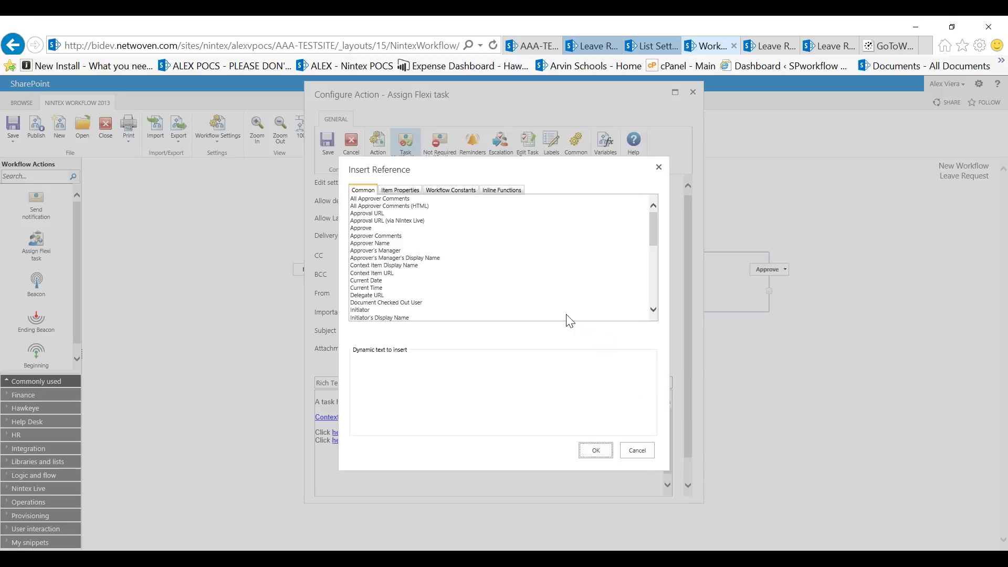
pyautogui.click(402, 190)
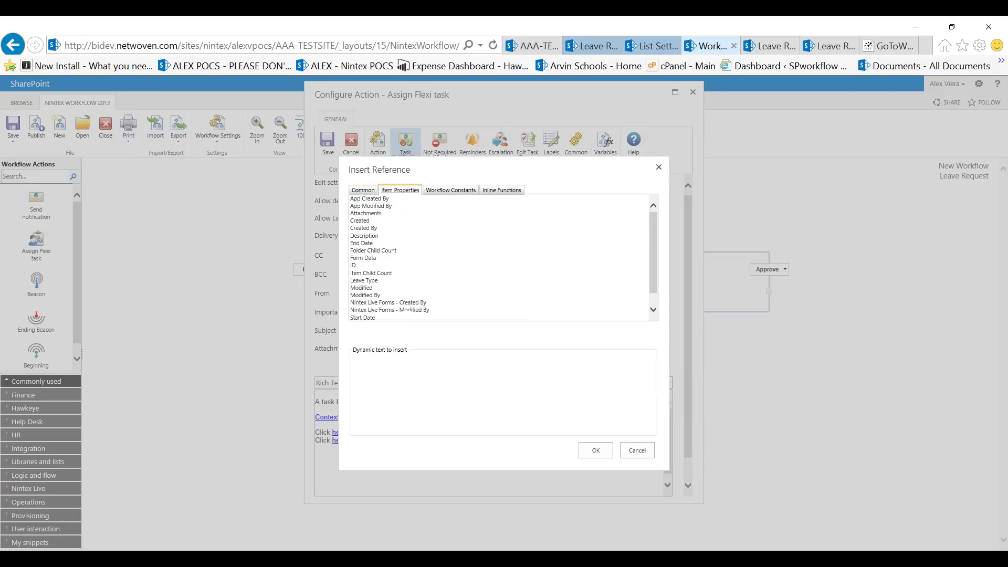
pyautogui.click(413, 280)
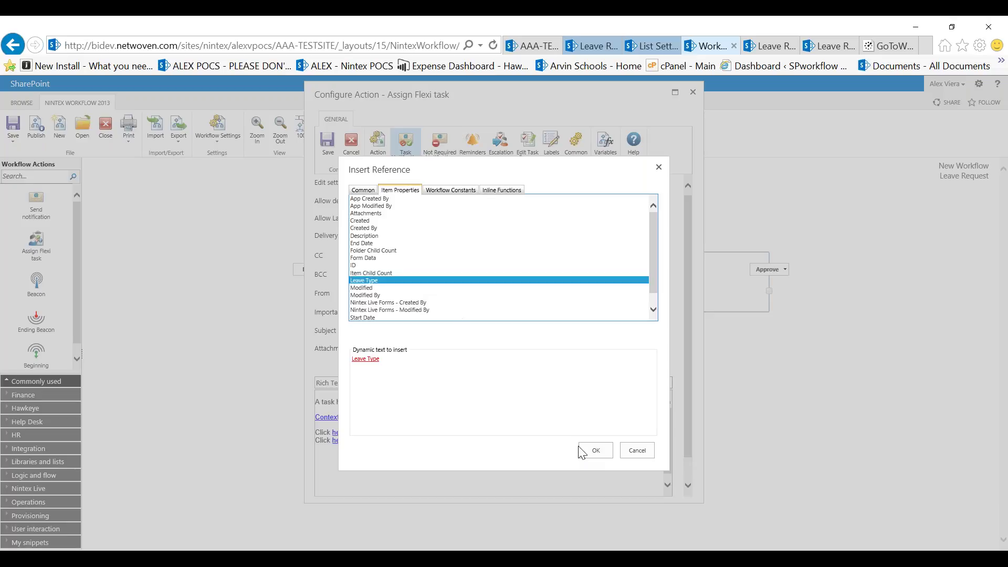
pyautogui.click(446, 357)
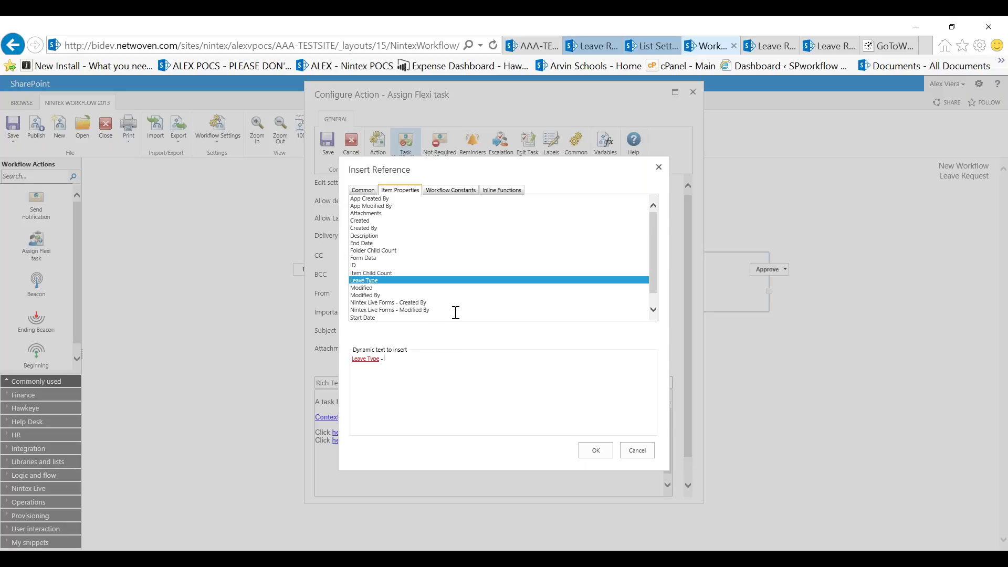
pyautogui.scroll(-2, 375, 204)
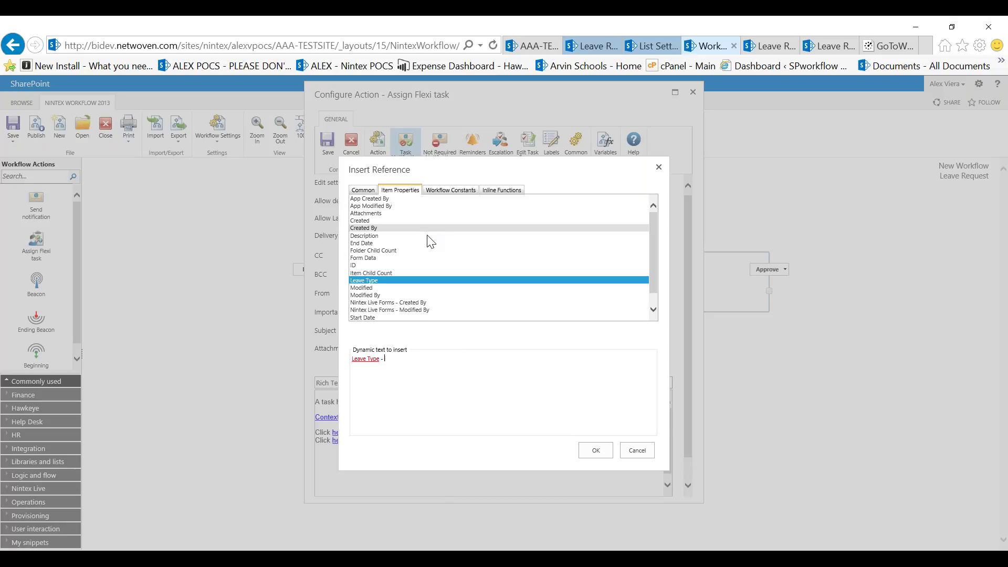
pyautogui.click(363, 190)
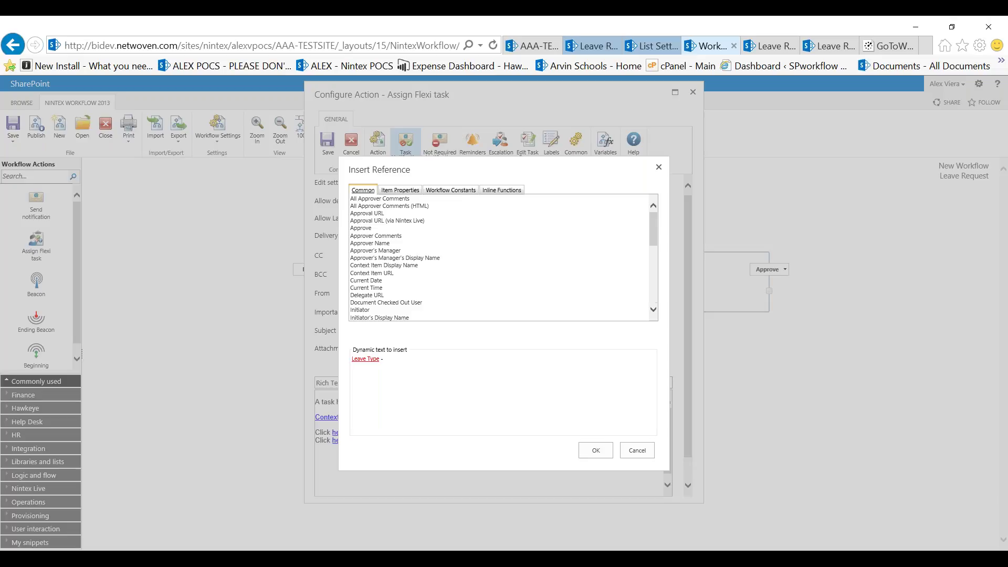
pyautogui.scroll(-3, 485, 279)
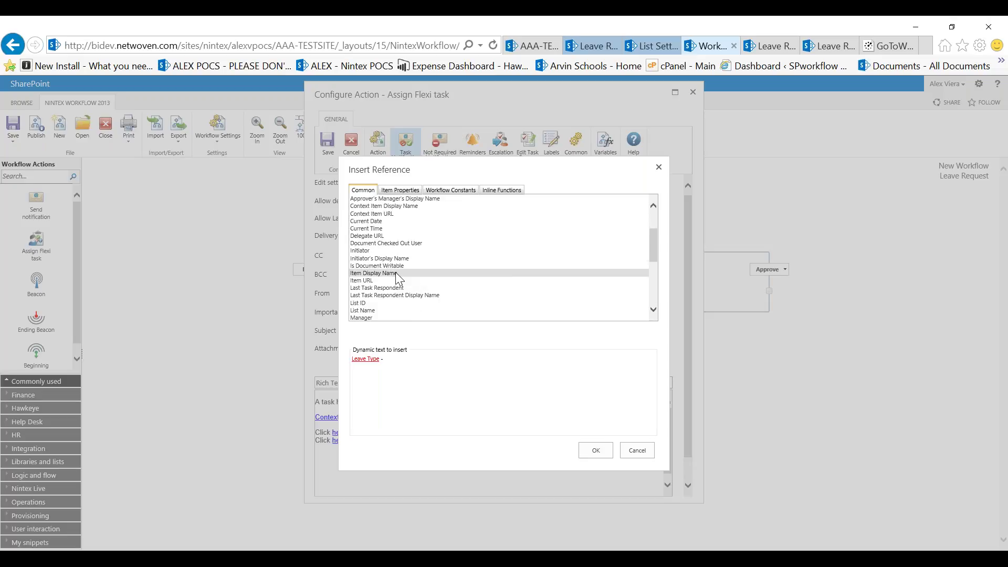
pyautogui.doubleClick(397, 258)
pyautogui.click(595, 450)
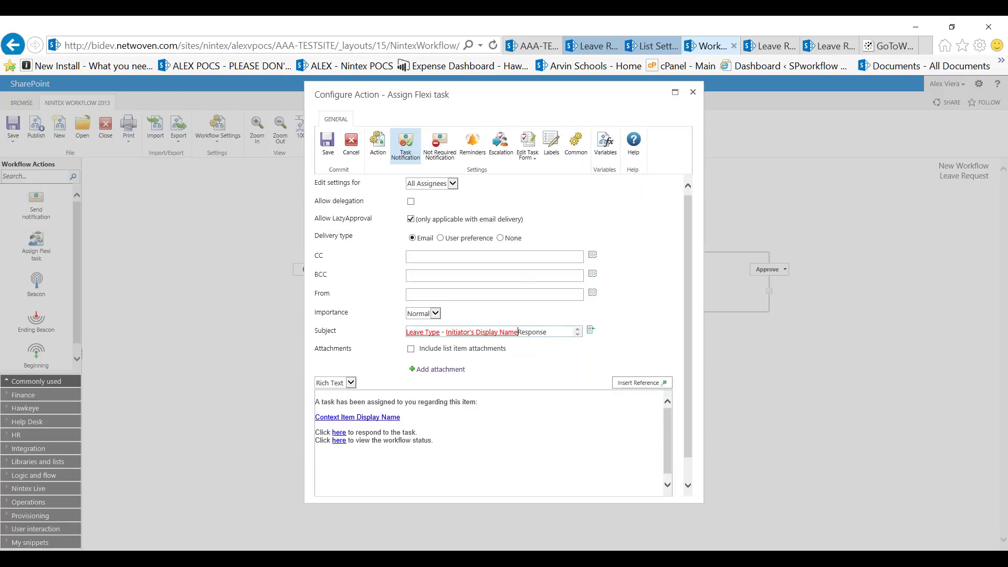
# - Clear the references from the notification email's subject and re-enter its "Response required for" text
pyautogui.moveTo(520, 332); pyautogui.dragTo(582, 327)
pyautogui.click(562, 330)
pyautogui.hotkey('ctrl', 'a')
pyautogui.press('BackSpace')
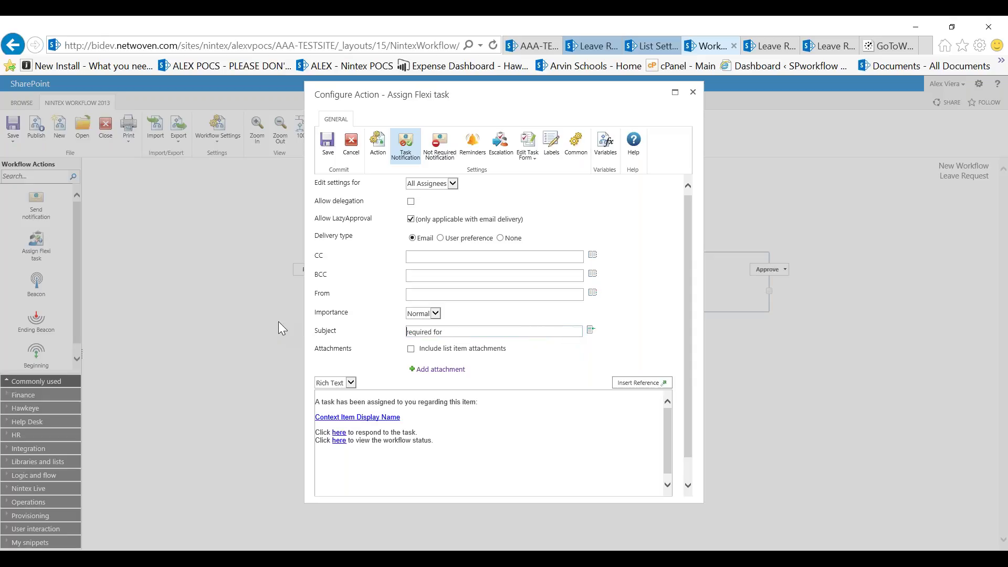
pyautogui.hotkey('ctrl', 'a')
pyautogui.write('R')
pyautogui.write('eps')
pyautogui.write('onse req')
# - Insert the Initiator's Display Name reference, a hyphen and the Leave Type item property into the email subject
pyautogui.click(590, 329)
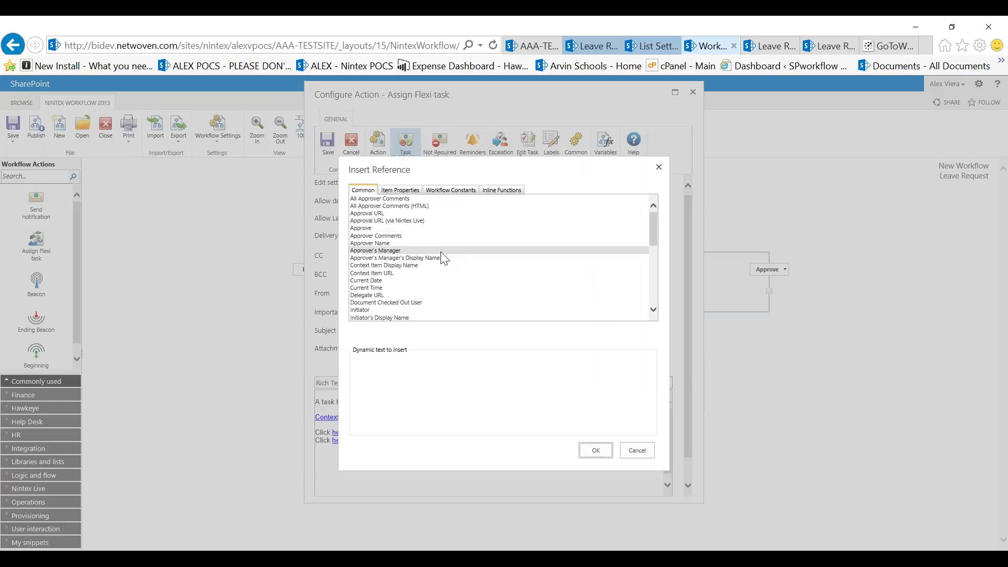
pyautogui.click(395, 316)
pyautogui.doubleClick(395, 316)
pyautogui.click(464, 363)
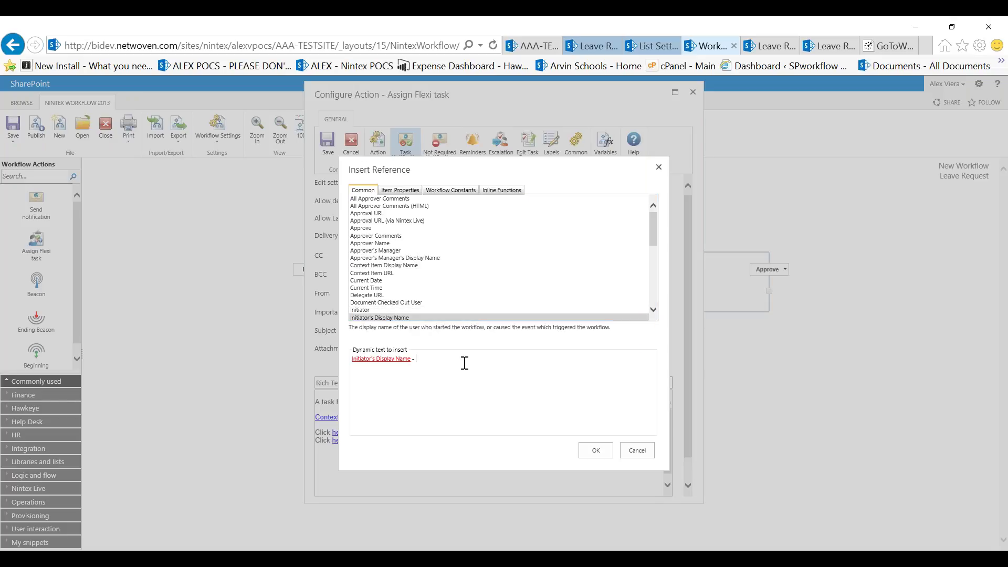
pyautogui.click(414, 191)
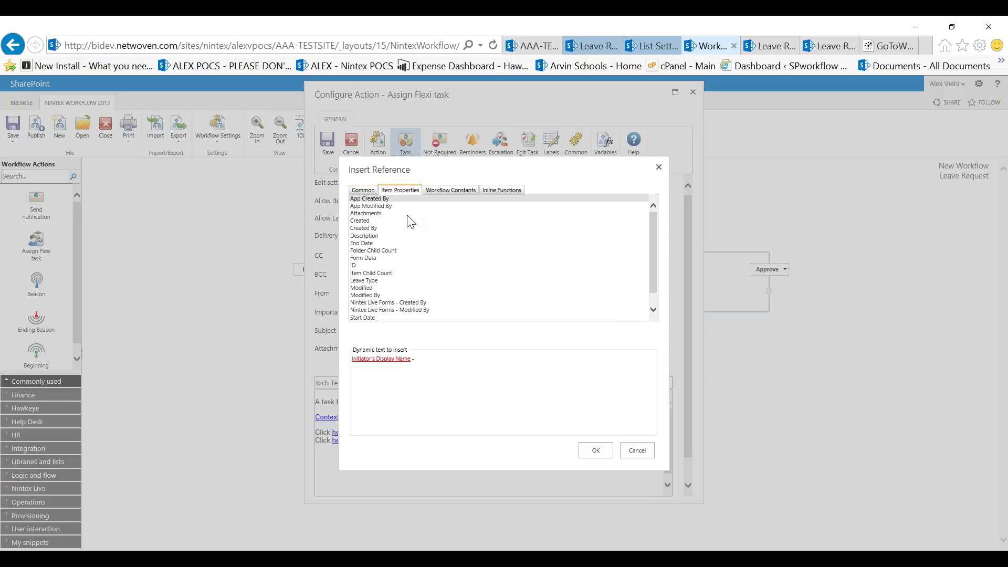
pyautogui.doubleClick(390, 280)
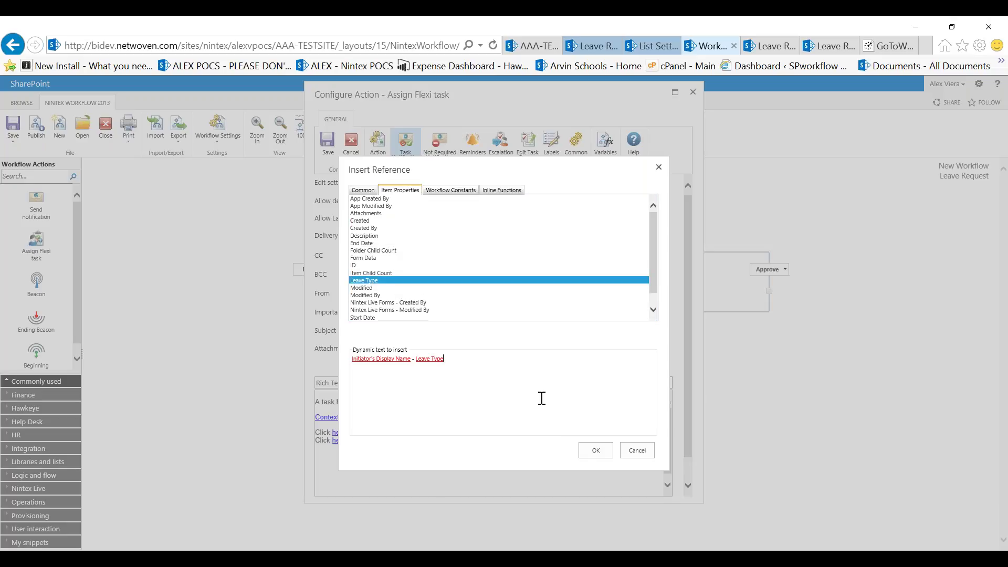
pyautogui.click(592, 453)
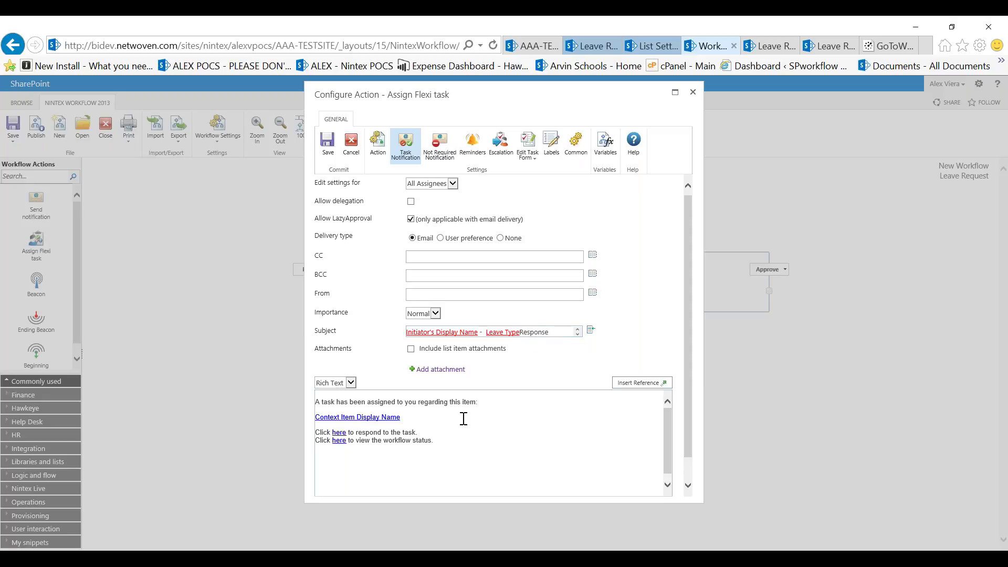
# - Examine the default message body of the Flexi task's notification email
pyautogui.click(470, 451)
pyautogui.moveTo(470, 451); pyautogui.dragTo(309, 391)
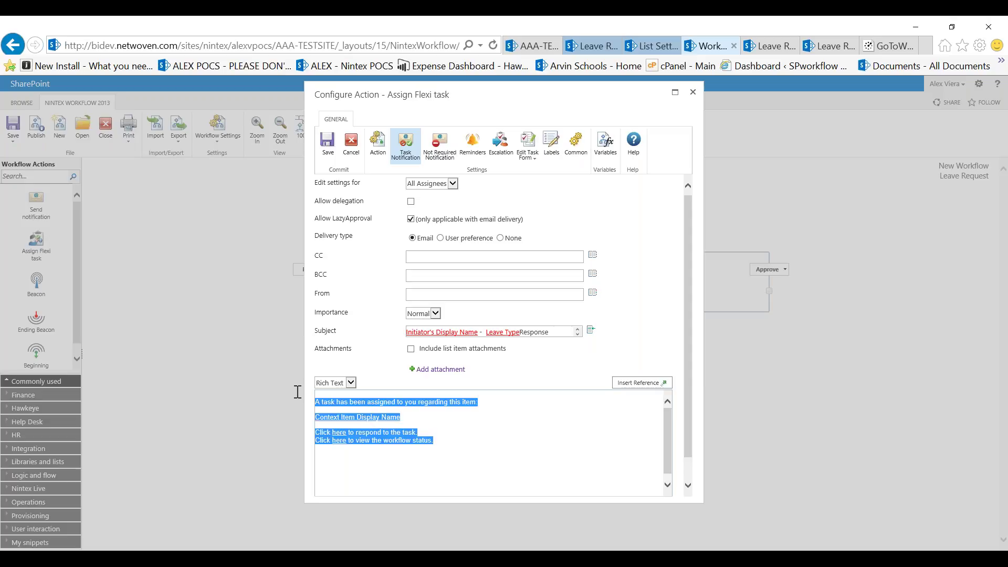
pyautogui.click(440, 442)
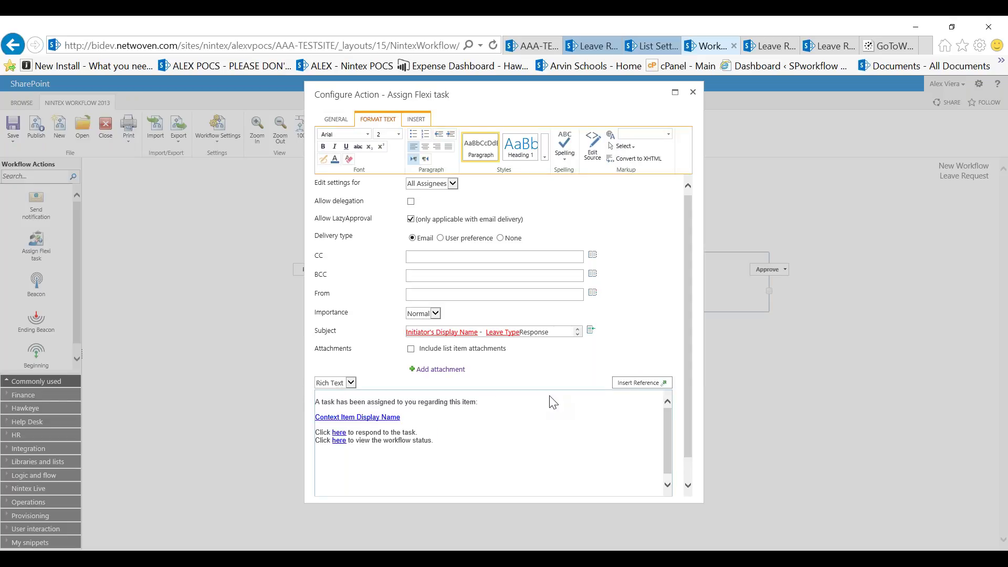
pyautogui.click(491, 401)
pyautogui.click(342, 121)
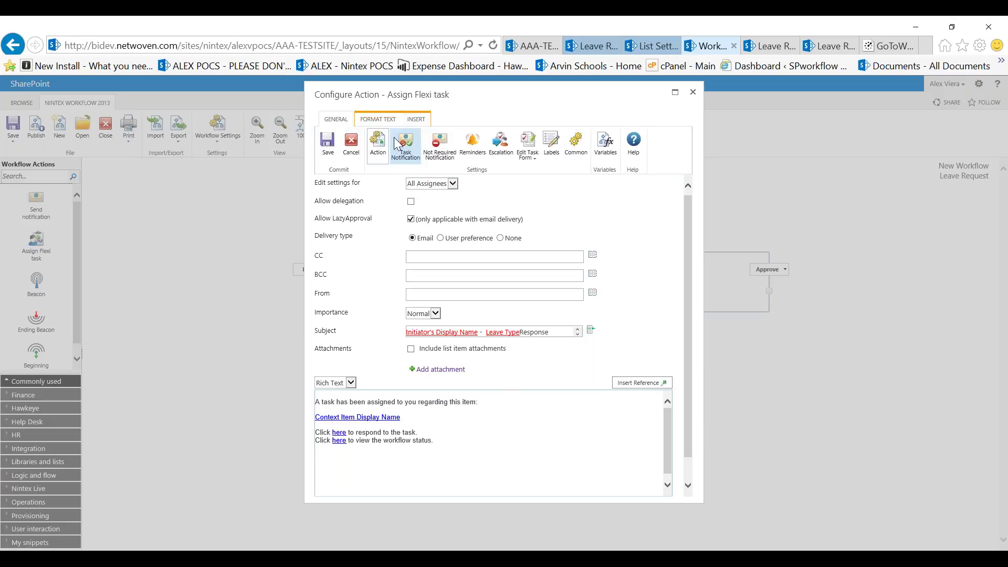
# - Try 3 as the Flexi task's number of reminders and set it back to 0
pyautogui.click(472, 150)
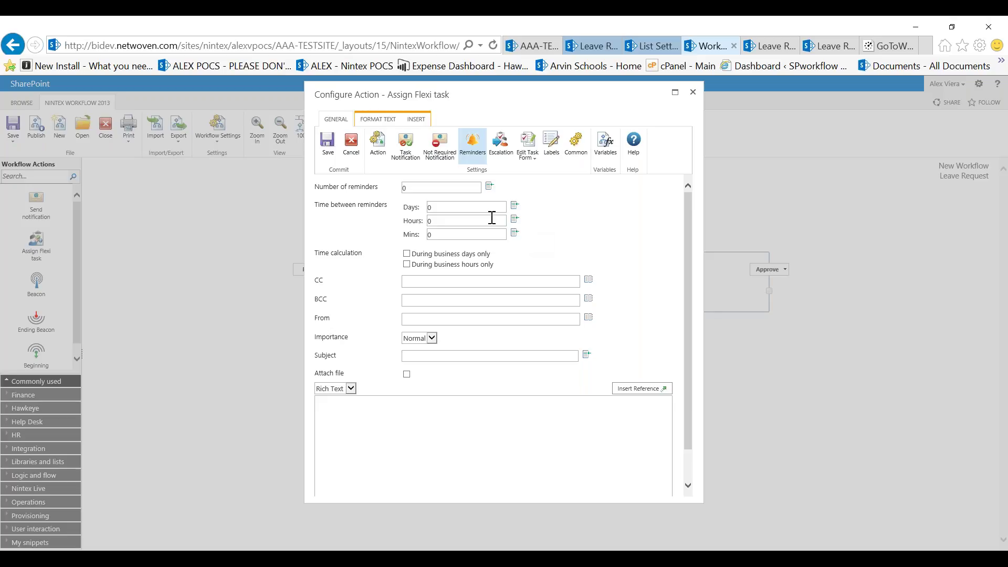
pyautogui.doubleClick(404, 187)
pyautogui.write('3')
pyautogui.doubleClick(405, 188)
pyautogui.write('0')
# - Try the Delegate task and Complete task escalation types for the Flexi task and return the type to None
pyautogui.click(501, 147)
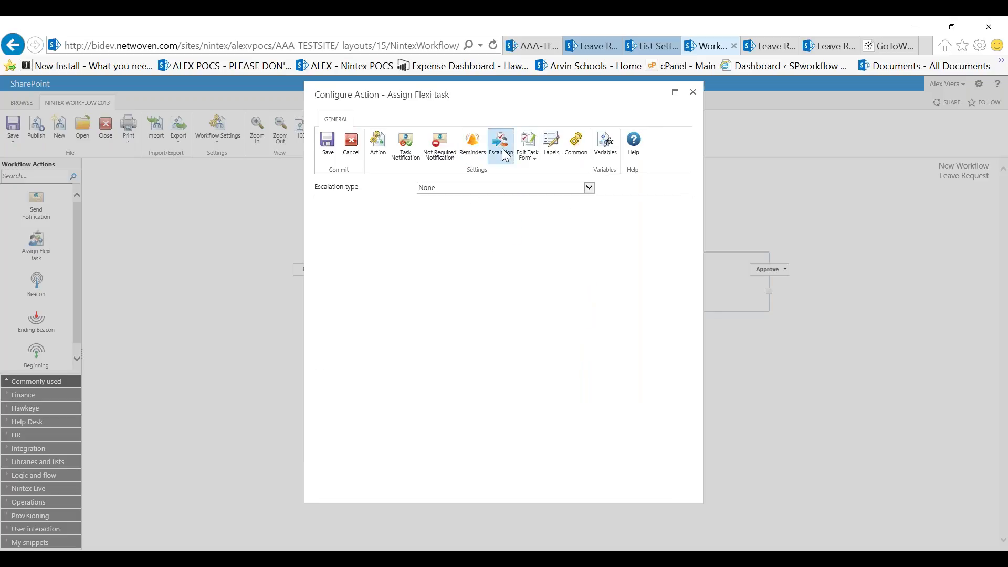
pyautogui.click(473, 188)
pyautogui.click(466, 191)
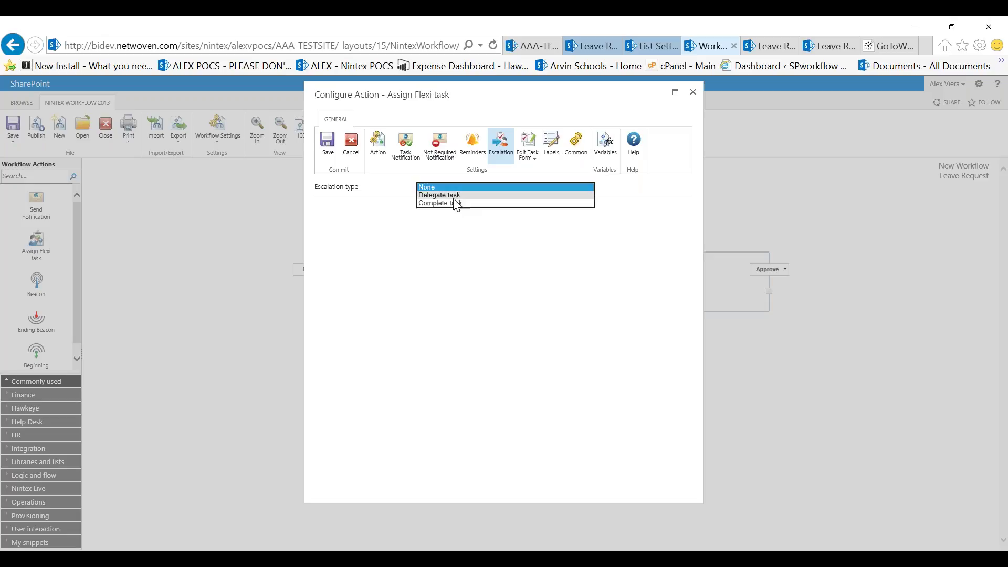
pyautogui.click(458, 195)
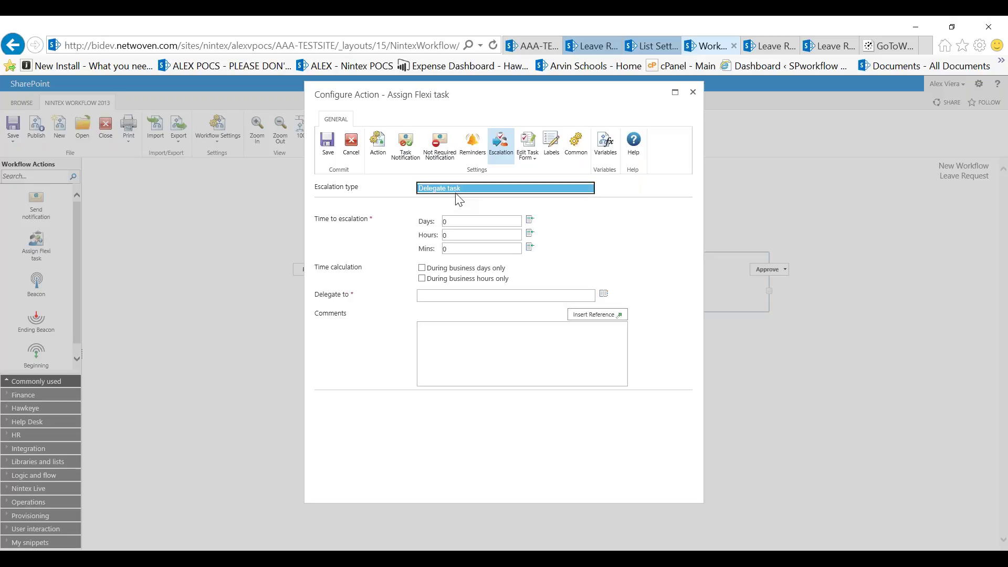
pyautogui.click(464, 190)
pyautogui.click(464, 198)
pyautogui.click(435, 295)
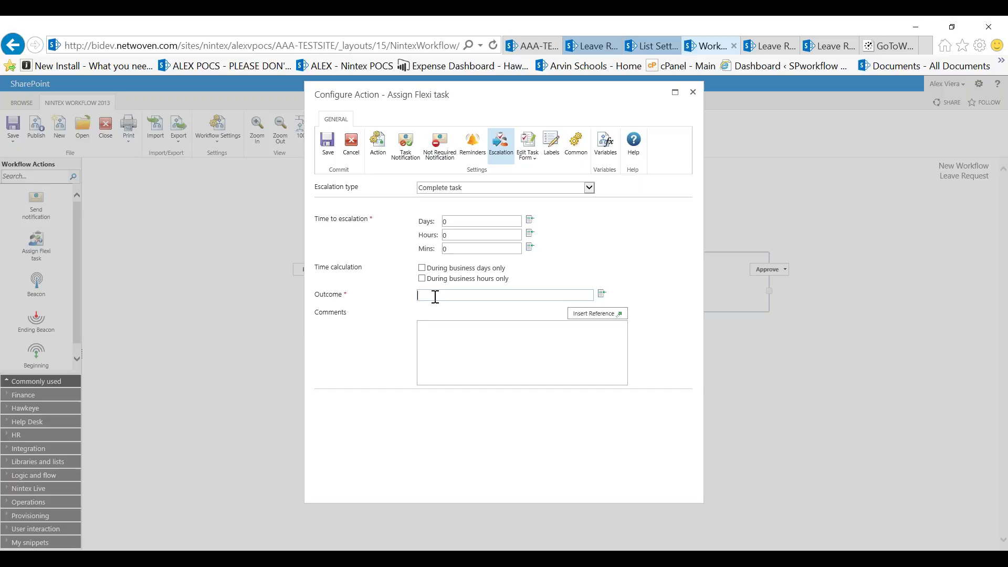
pyautogui.click(464, 187)
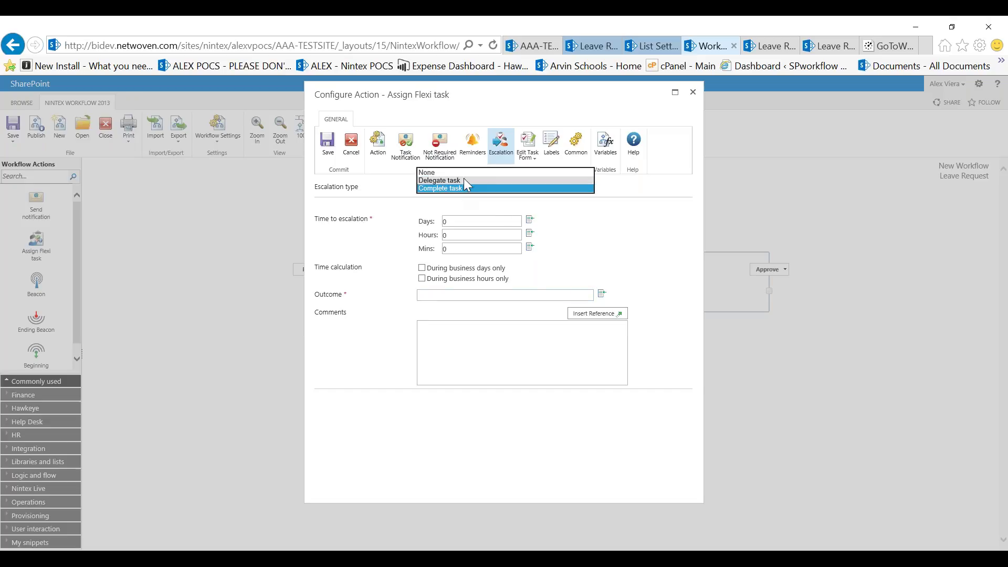
pyautogui.click(464, 175)
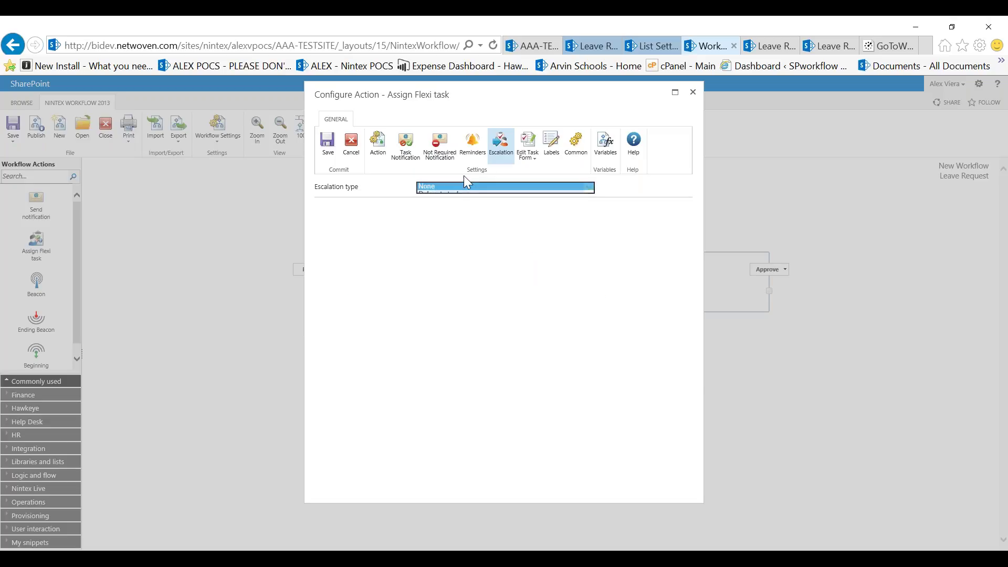
# - Open the Flexi task's form in the Nintex Forms designer and review its task and list item fields
pyautogui.click(529, 147)
pyautogui.click(550, 200)
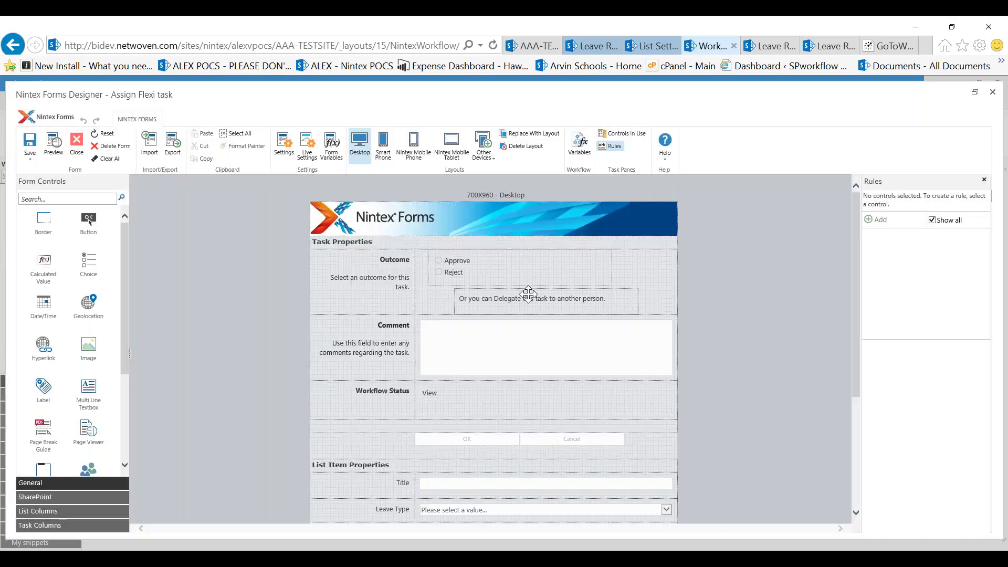
pyautogui.scroll(-1, 796, 371)
pyautogui.scroll(-3, 796, 370)
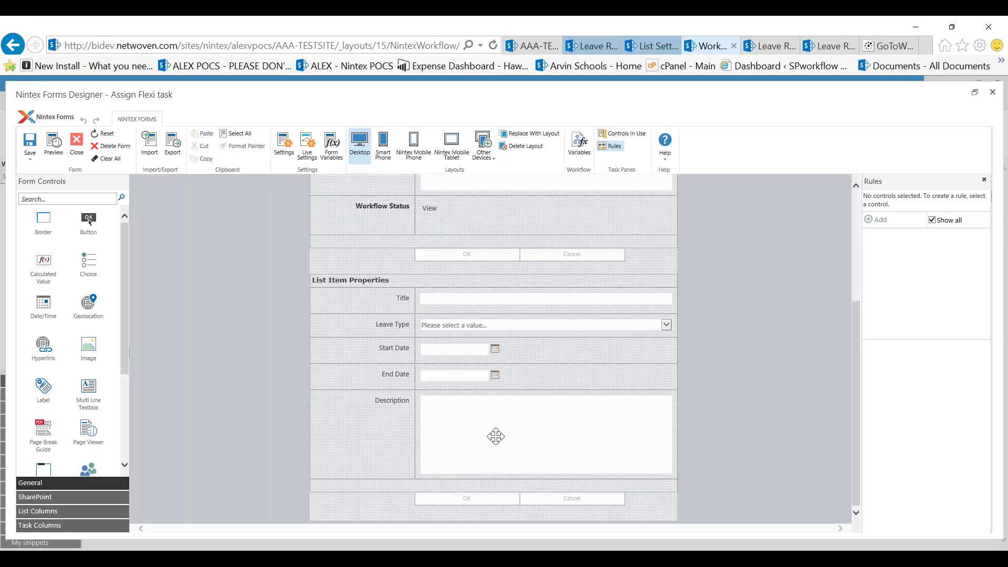
pyautogui.scroll(1, 791, 462)
pyautogui.scroll(3, 791, 462)
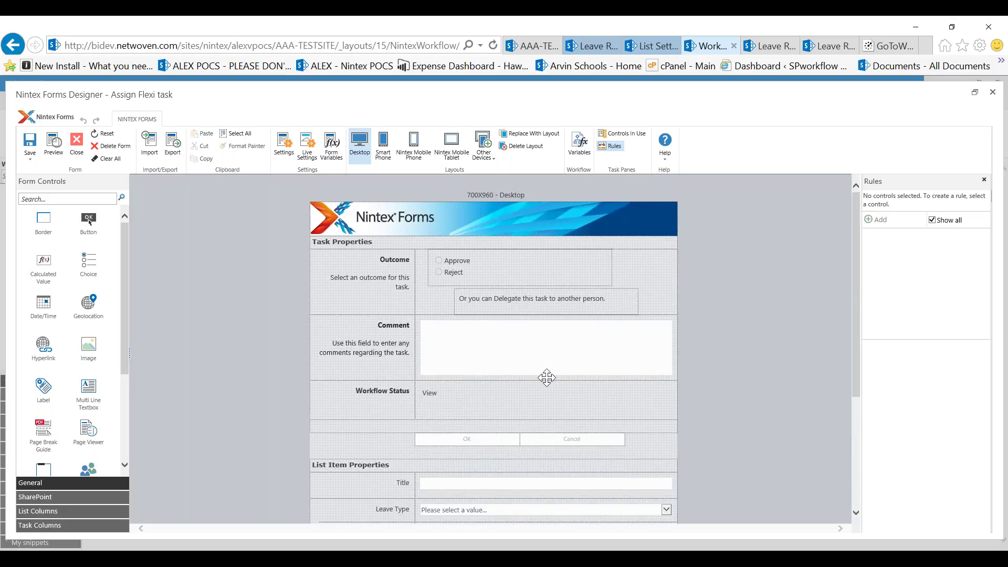
# - Save the task form with its included layouts, close the designer, and save the Flexi task's configuration
pyautogui.click(34, 149)
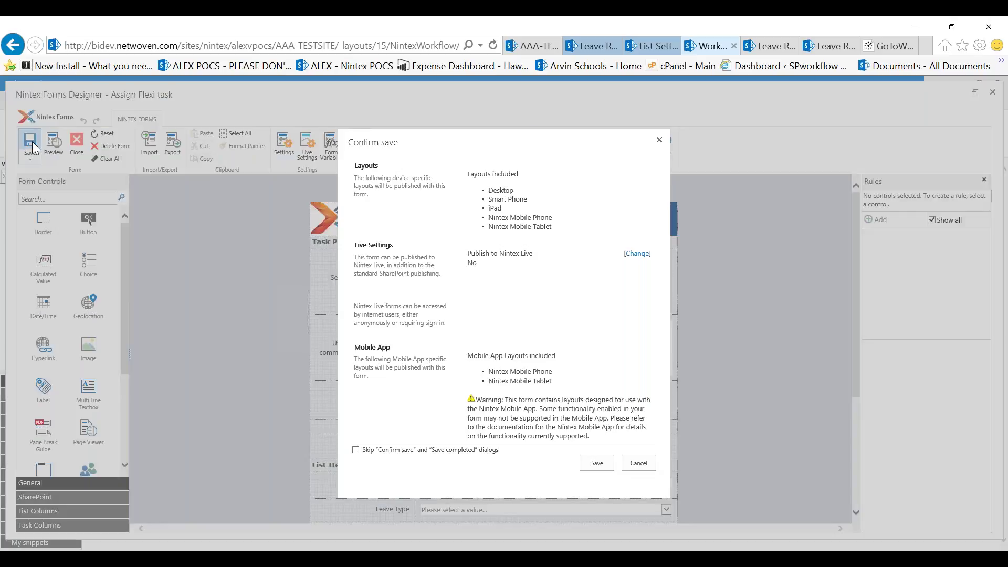
pyautogui.click(596, 464)
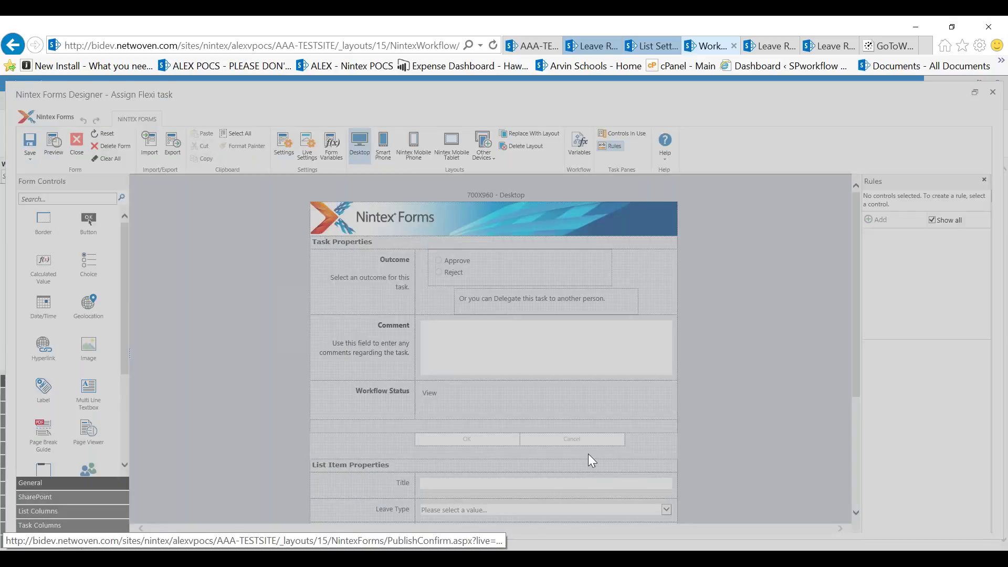
pyautogui.click(503, 333)
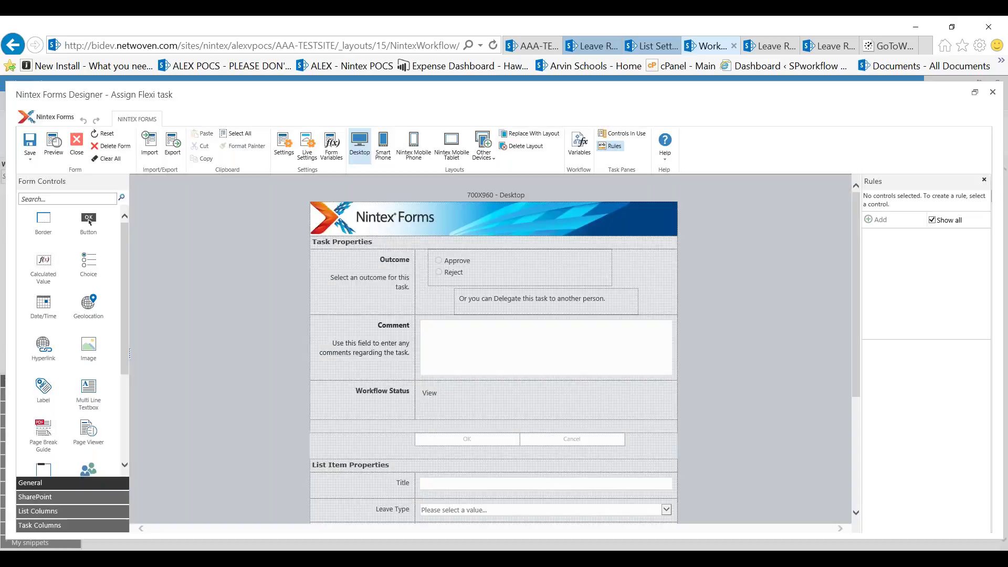
pyautogui.click(81, 156)
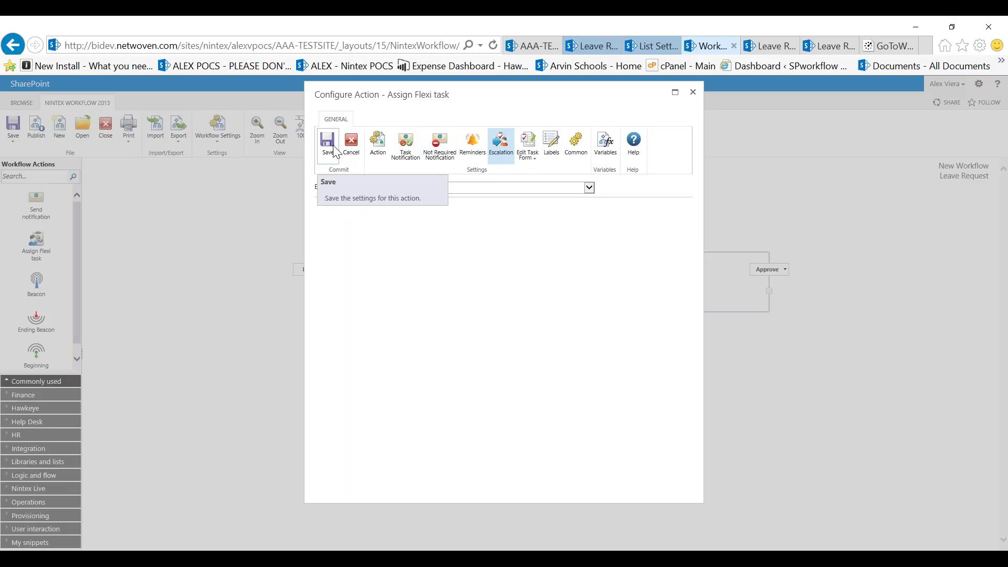
pyautogui.click(380, 143)
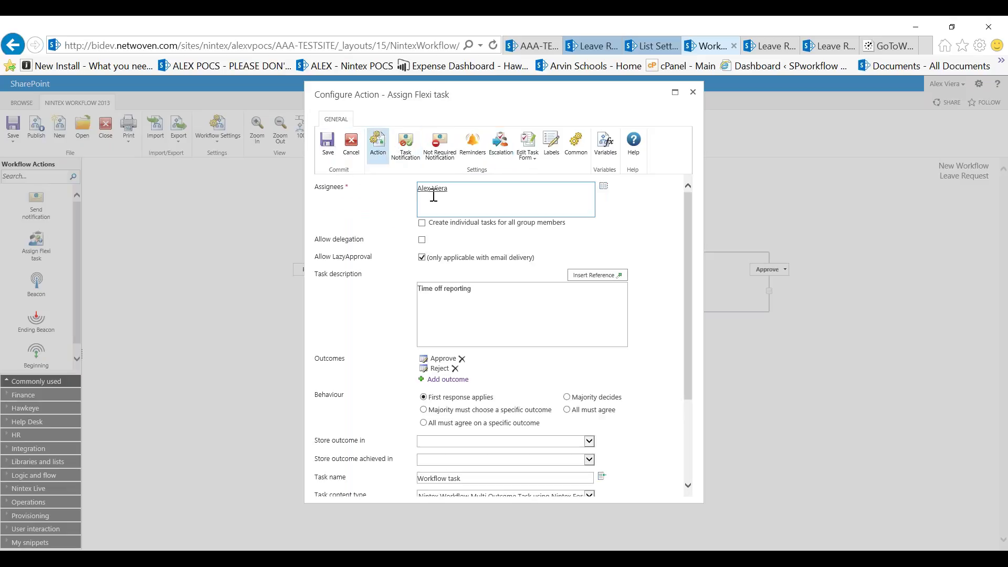
pyautogui.click(328, 150)
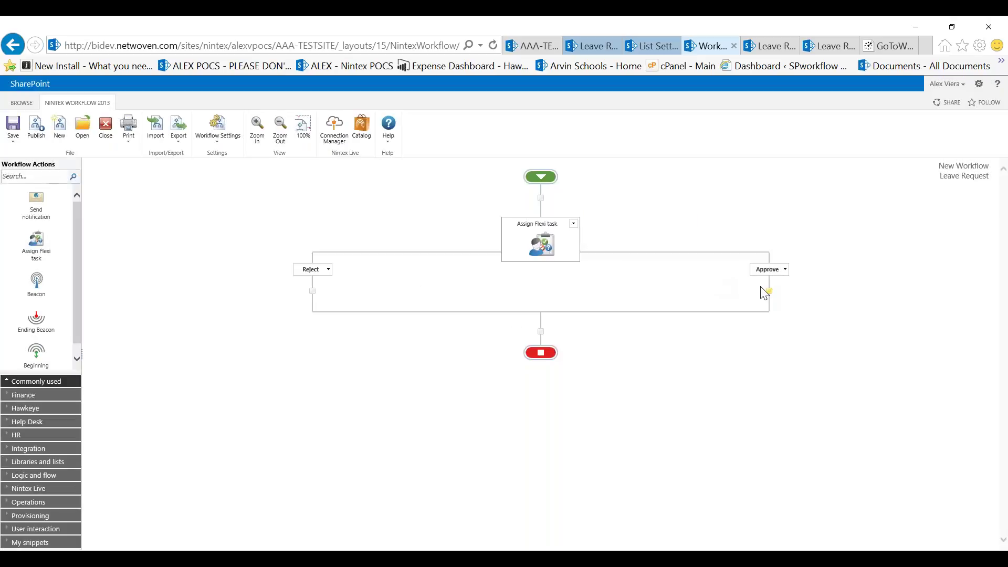
# - Add a Send notification action to the Flexi task's Approve branch and open its configuration
pyautogui.moveTo(37, 198); pyautogui.dragTo(769, 291)
pyautogui.click(803, 312)
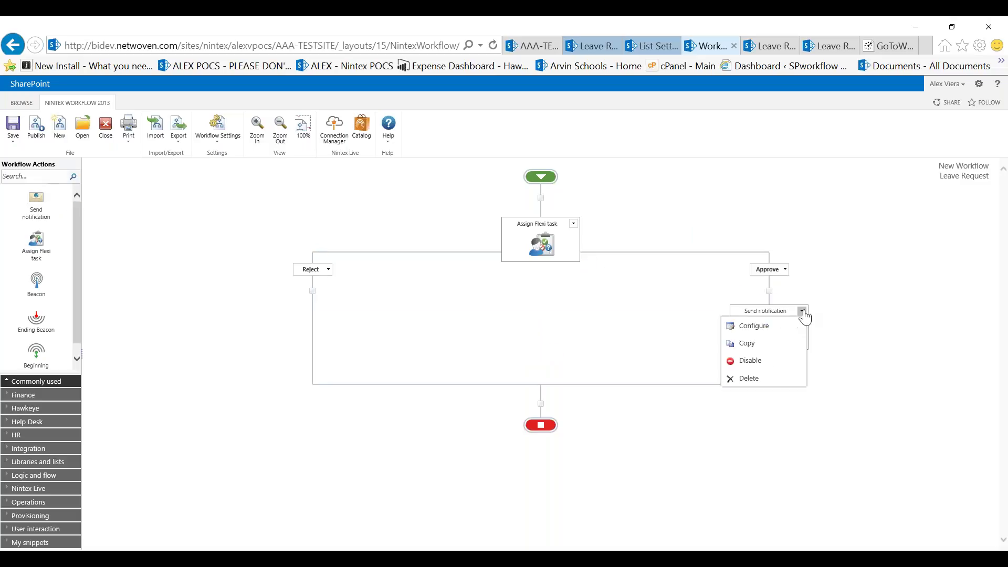
pyautogui.click(754, 326)
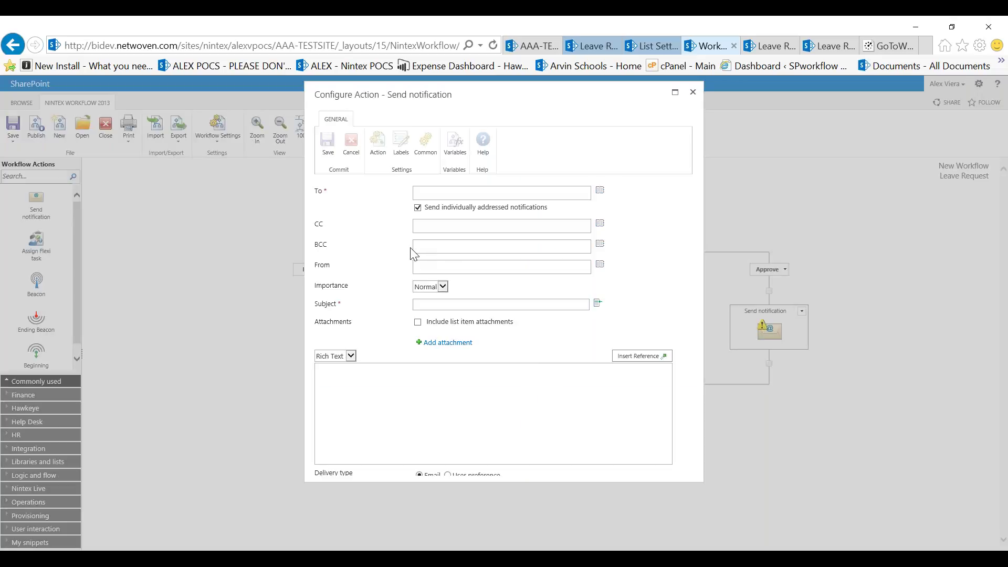
# - Enter the recipient's name for the approval notification and set its subject to "Time off request has been Approved!"
pyautogui.click(432, 191)
pyautogui.write('alex viera')
pyautogui.press('Tab')
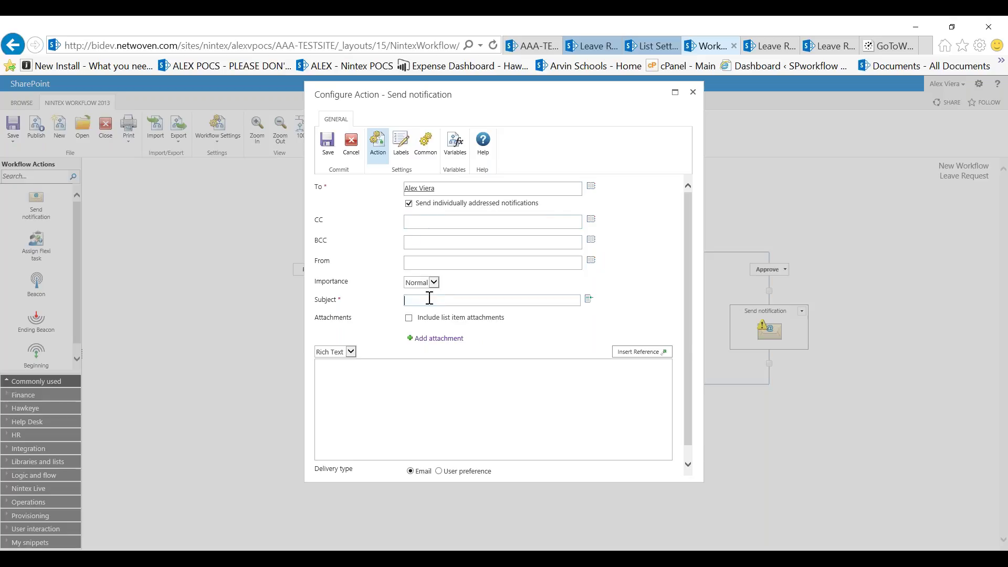
pyautogui.write('Time off requres')
pyautogui.press('BackSpace')
pyautogui.press('BackSpace')
pyautogui.press('BackSpace')
pyautogui.press('BackSpace')
pyautogui.write('eu')
pyautogui.write('es')
pyautogui.write('t has been ')
pyautogui.write('Appro')
pyautogui.write('vel')
pyautogui.write('d')
# - Write "Have a good time off!" as the approval notification's message and set its importance to High
pyautogui.click(389, 380)
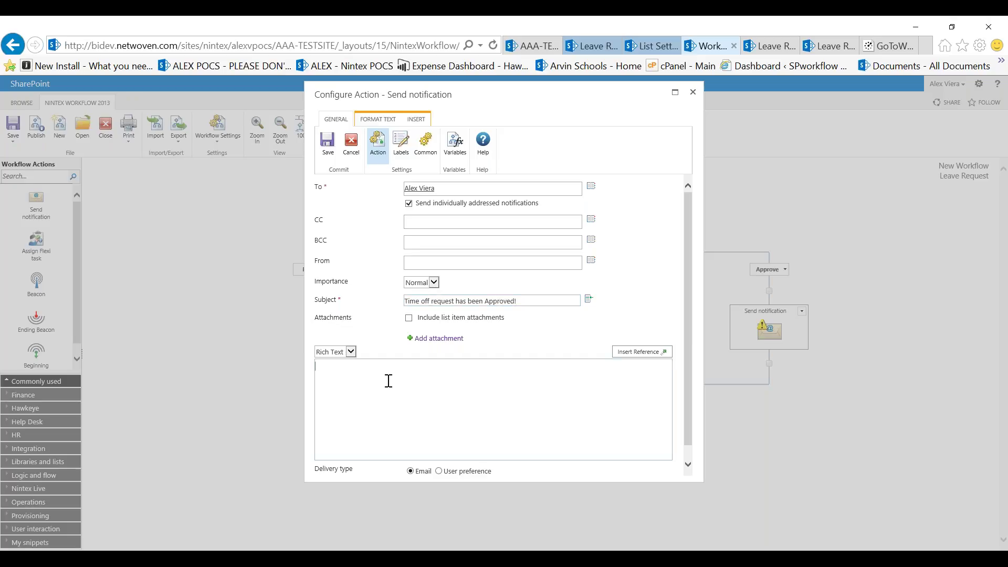
pyautogui.write('Have a ')
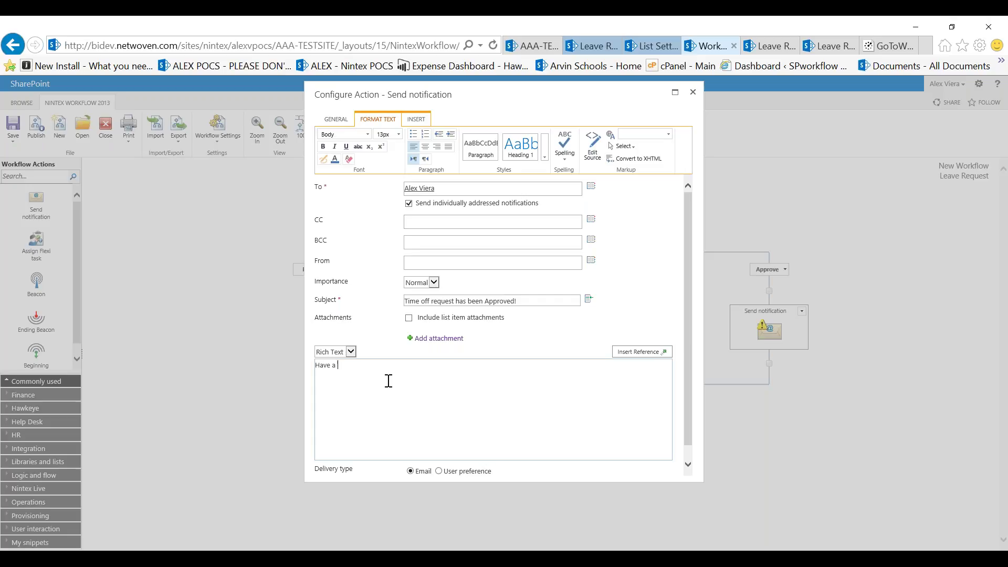
pyautogui.write('good time off!')
pyautogui.click(336, 120)
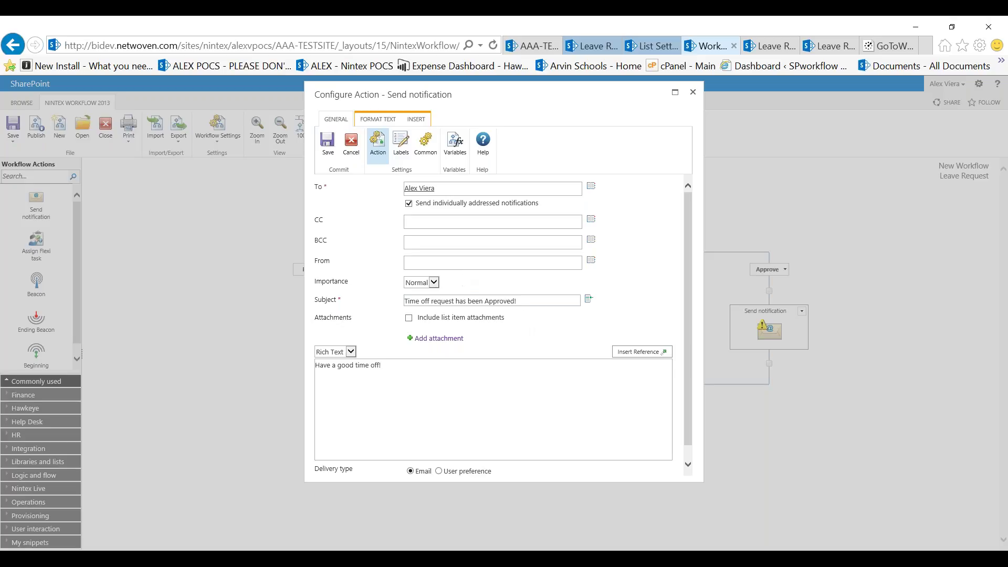
pyautogui.click(436, 282)
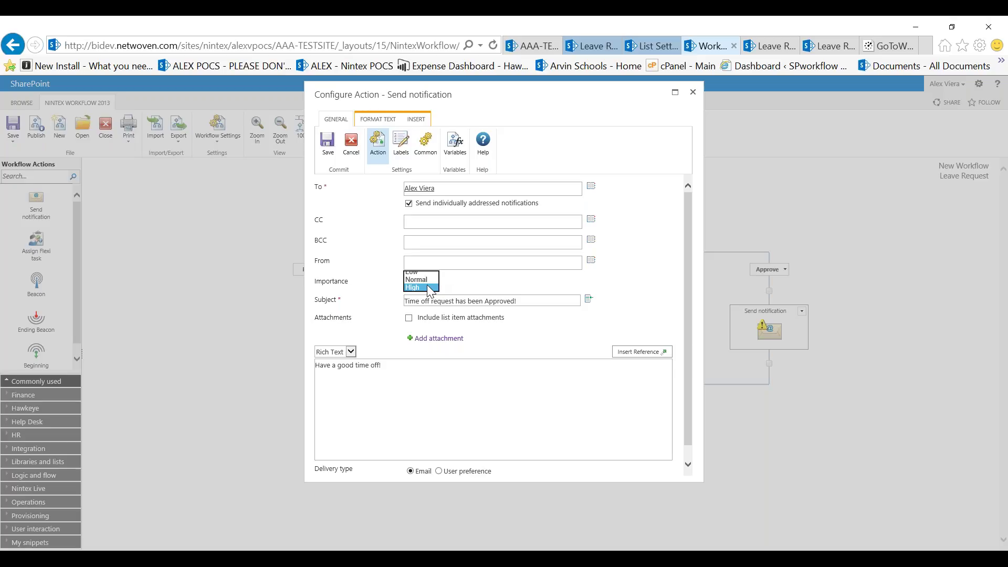
pyautogui.click(430, 288)
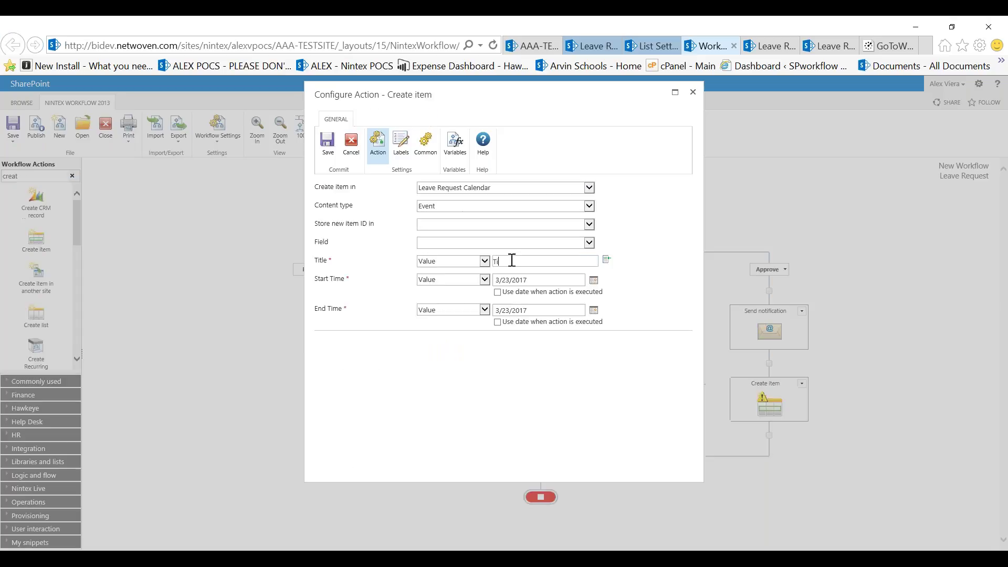
pyautogui.write('ime off for')
pyautogui.click(606, 260)
pyautogui.click(448, 365)
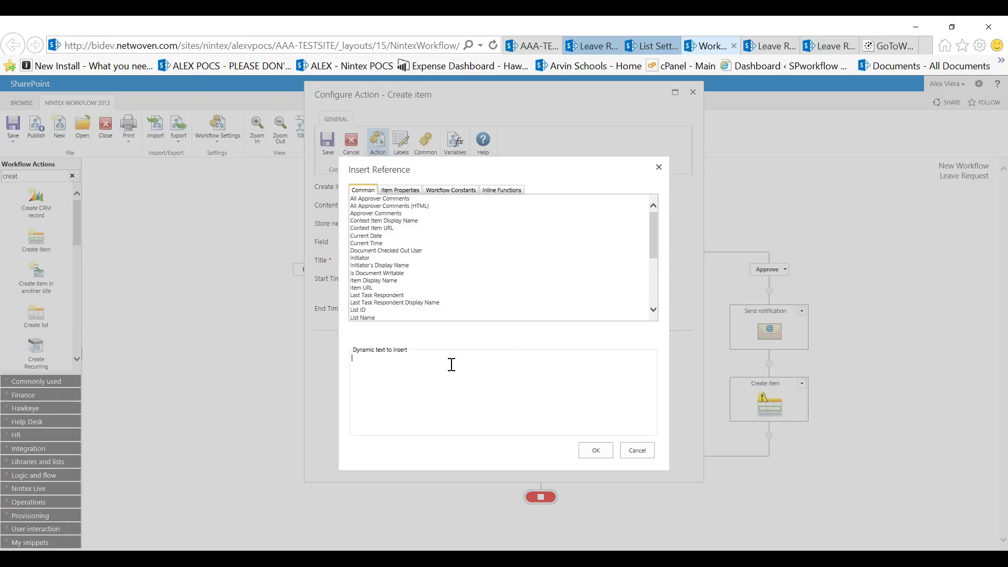
pyautogui.click(638, 451)
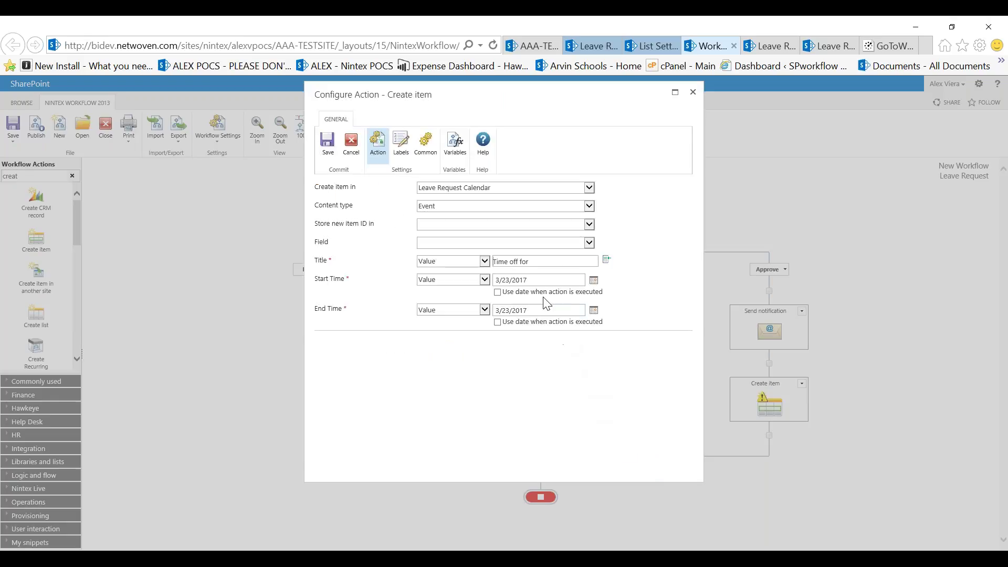
pyautogui.moveTo(543, 262); pyautogui.dragTo(448, 267)
pyautogui.press('BackSpace')
# - Compose the new calendar item's title from "Time off for", the Initiator's Display Name reference, a dash and the Leave Type item property
pyautogui.click(607, 261)
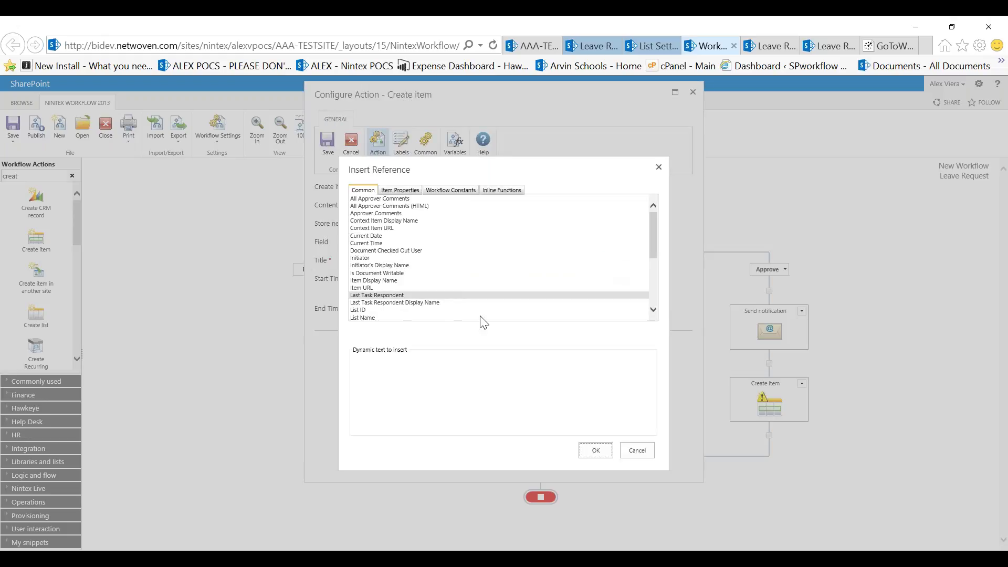
pyautogui.click(384, 364)
pyautogui.write('Time off for')
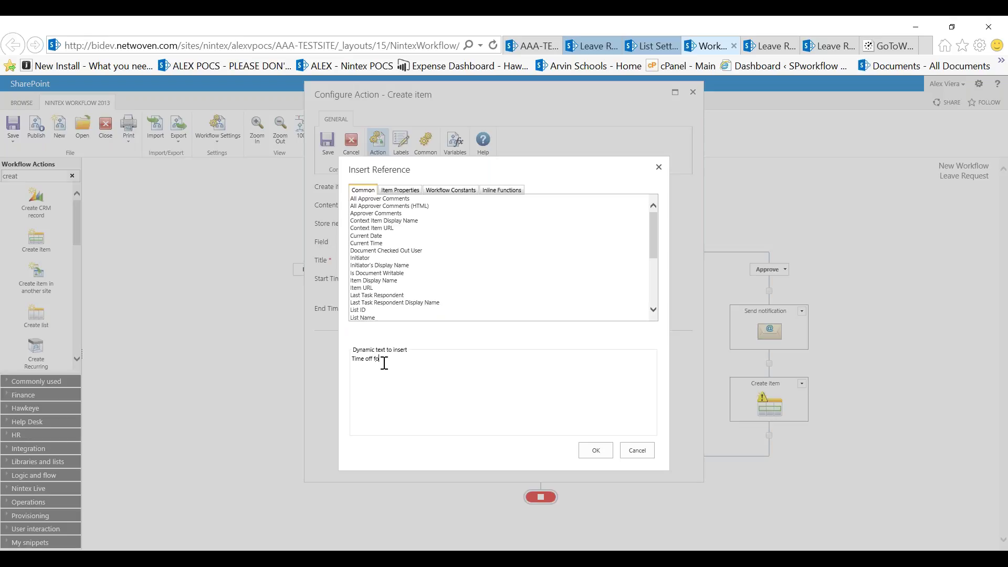
pyautogui.doubleClick(374, 265)
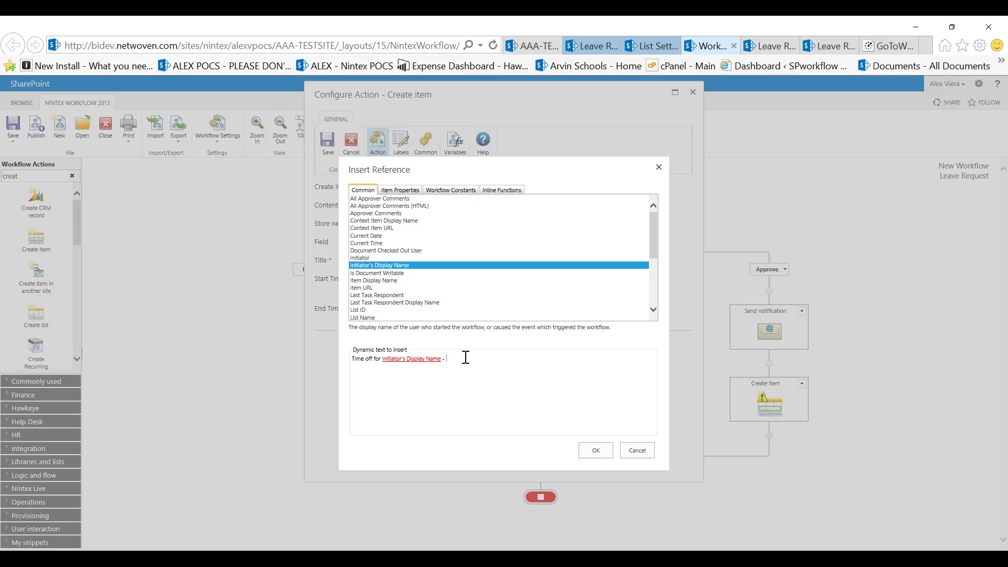
pyautogui.click(403, 191)
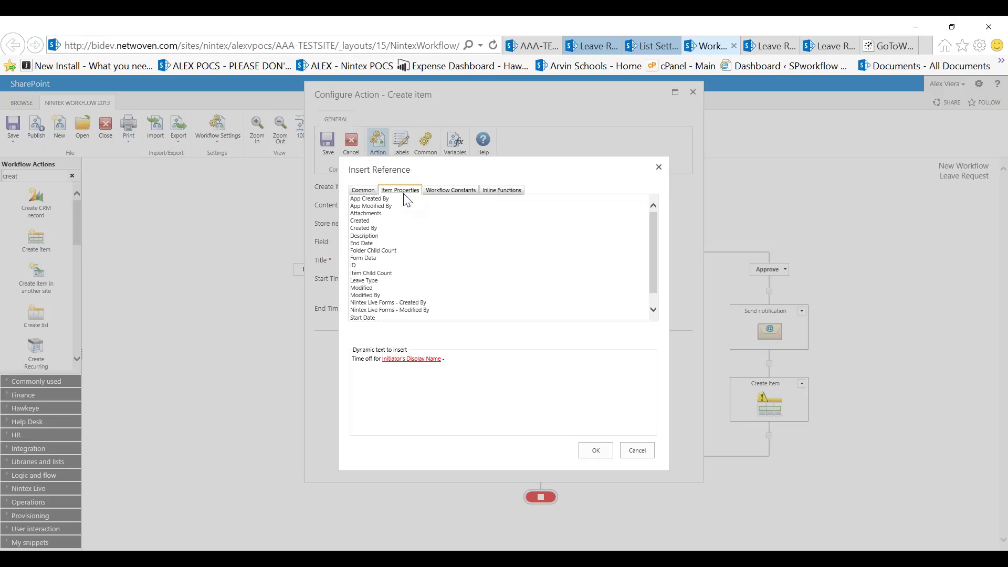
pyautogui.doubleClick(380, 280)
pyautogui.click(602, 455)
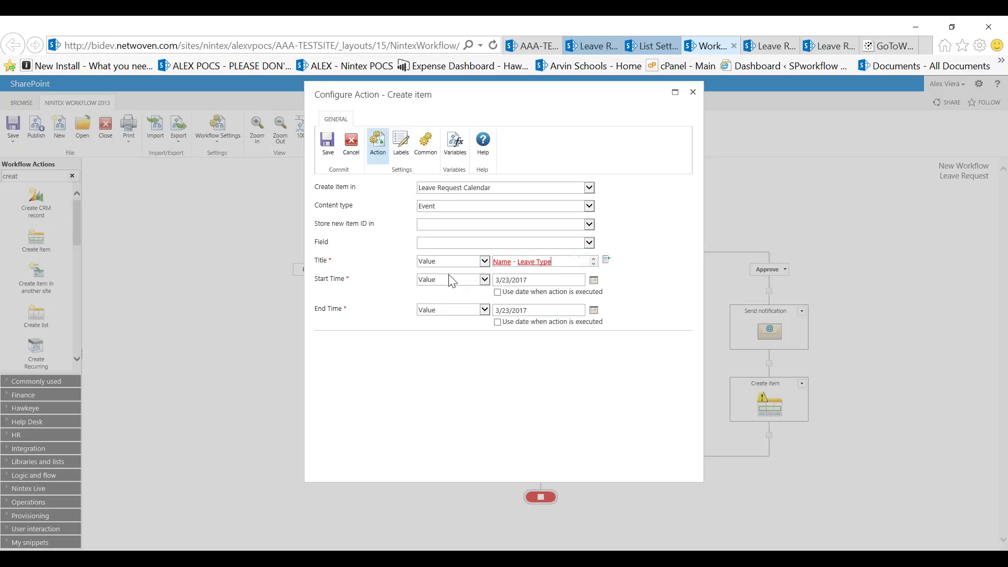
# - Set the Start Time and End Time through list lookups to the current item's Start Date and End Date fields
pyautogui.click(485, 280)
pyautogui.click(472, 292)
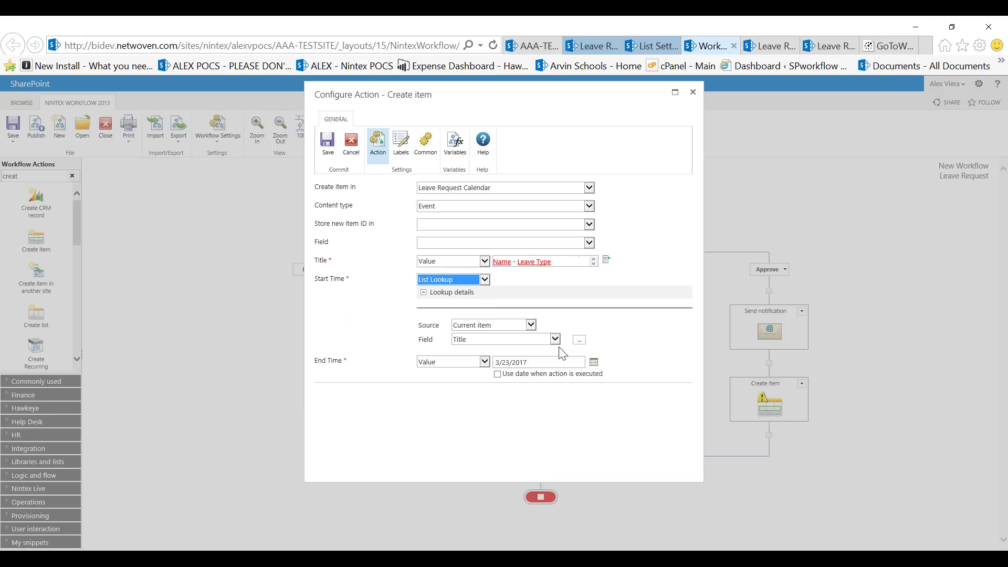
pyautogui.click(553, 342)
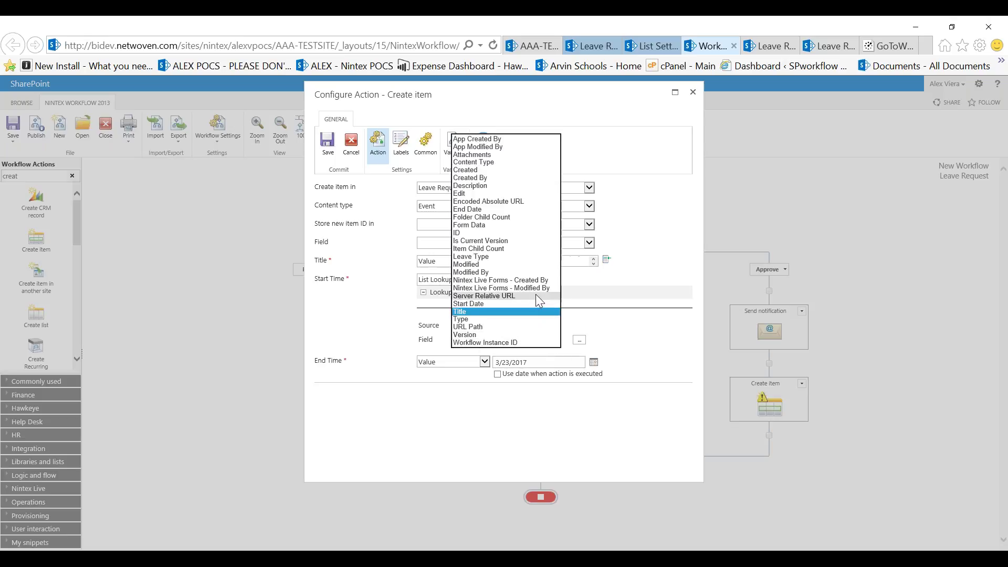
pyautogui.click(506, 303)
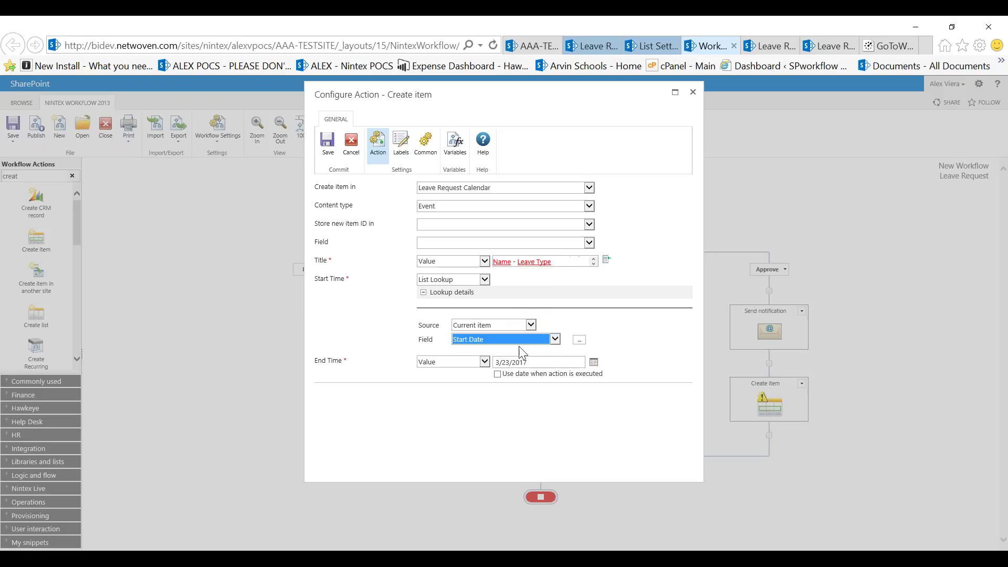
pyautogui.click(485, 362)
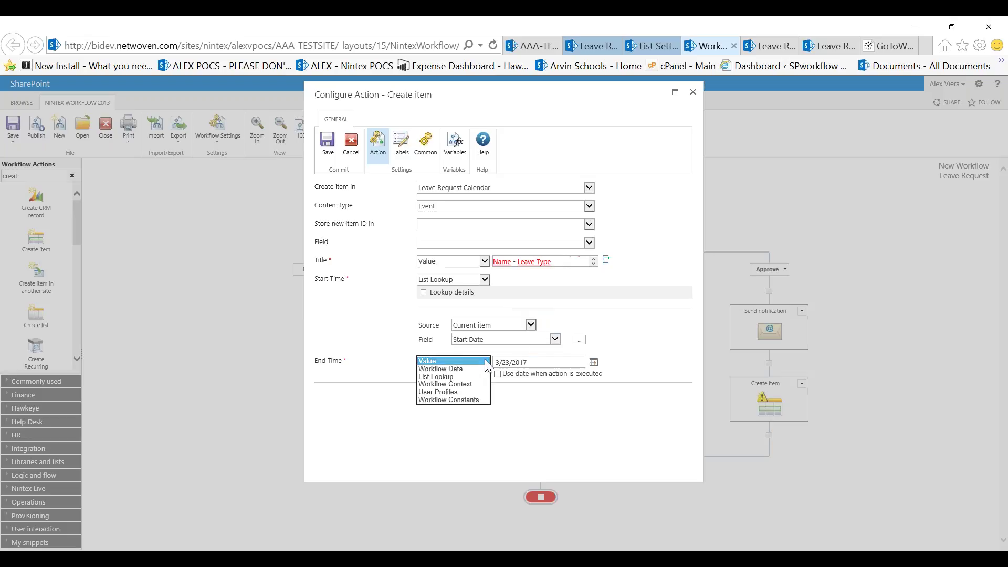
pyautogui.click(473, 376)
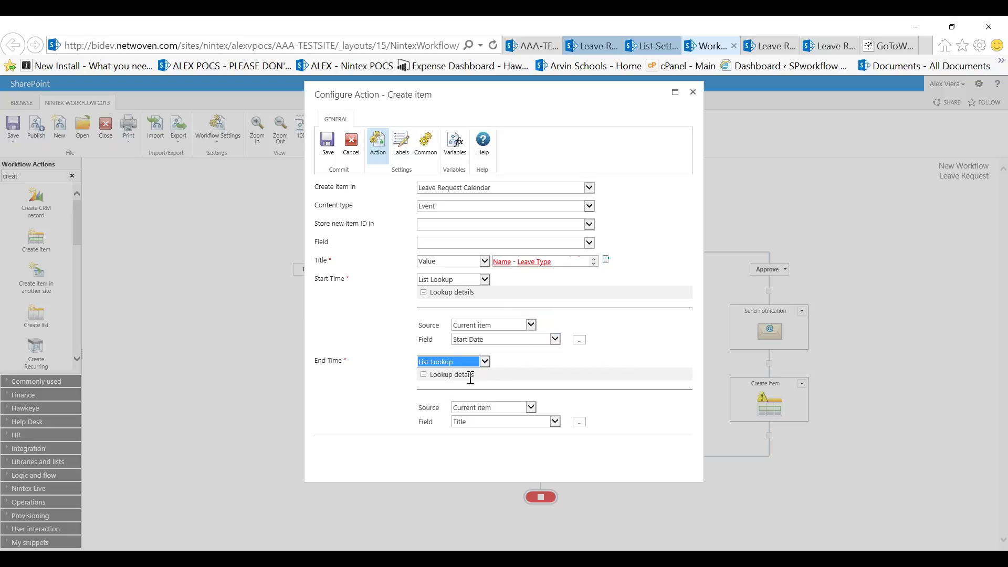
pyautogui.click(518, 427)
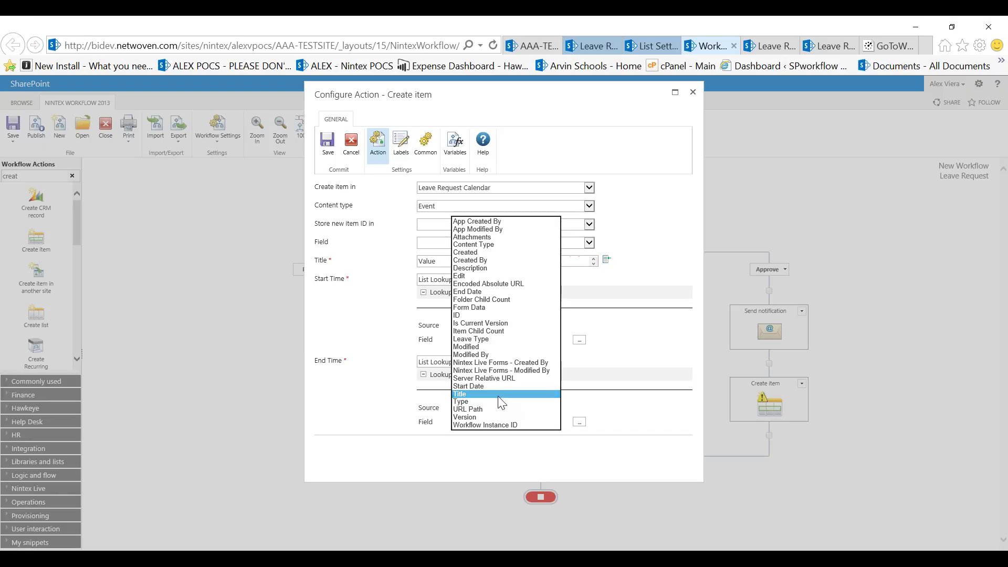
pyautogui.click(475, 292)
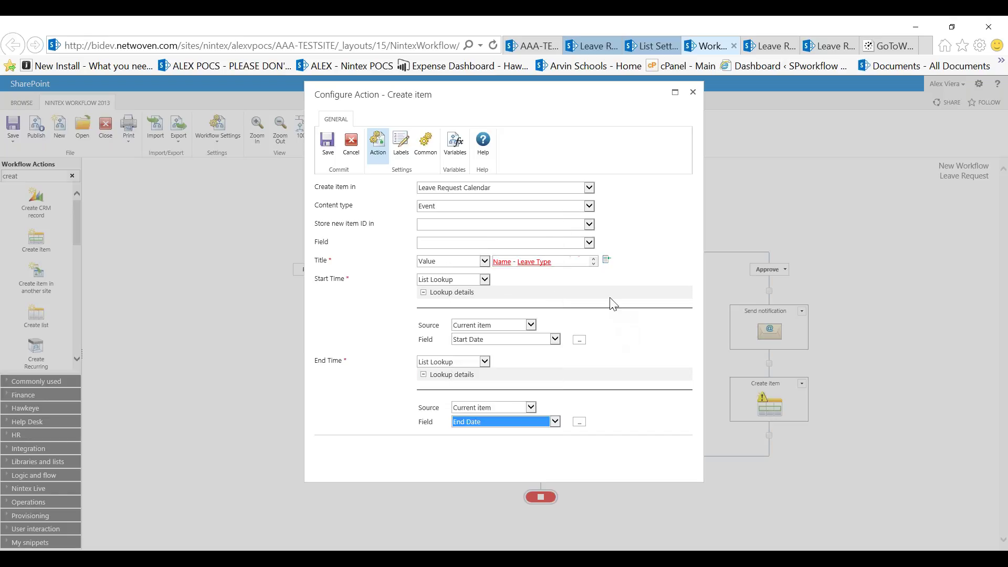
# - Add the Description field to the Create item action, look it up from the current item's Description, and save the action
pyautogui.click(589, 243)
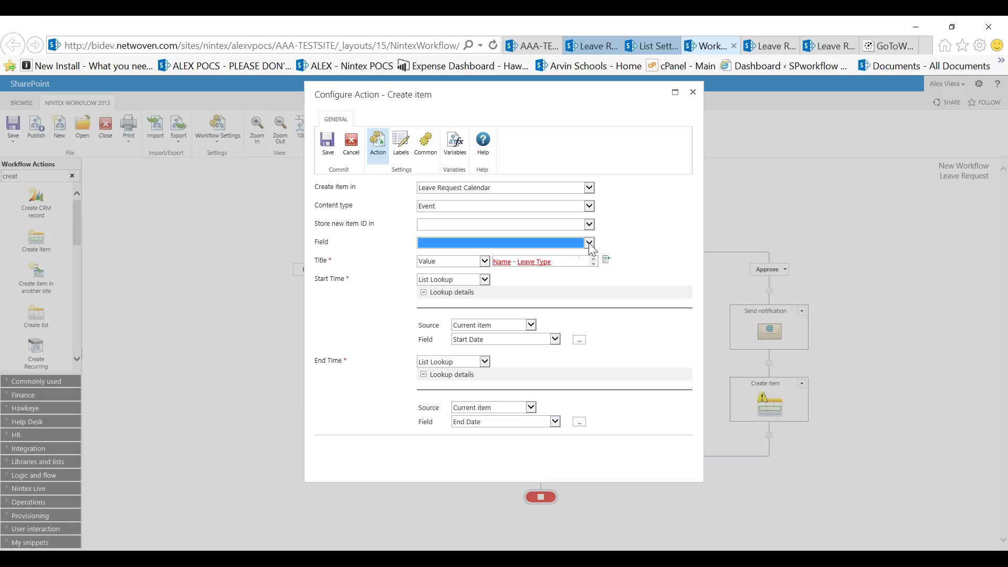
pyautogui.click(589, 243)
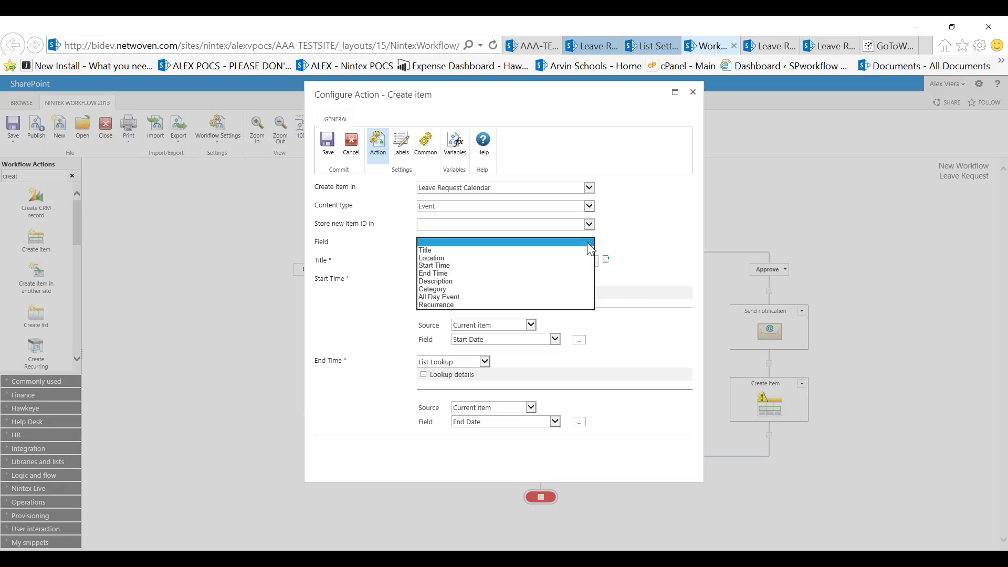
pyautogui.click(545, 283)
pyautogui.click(686, 387)
pyautogui.moveTo(687, 388); pyautogui.dragTo(625, 465)
pyautogui.click(484, 412)
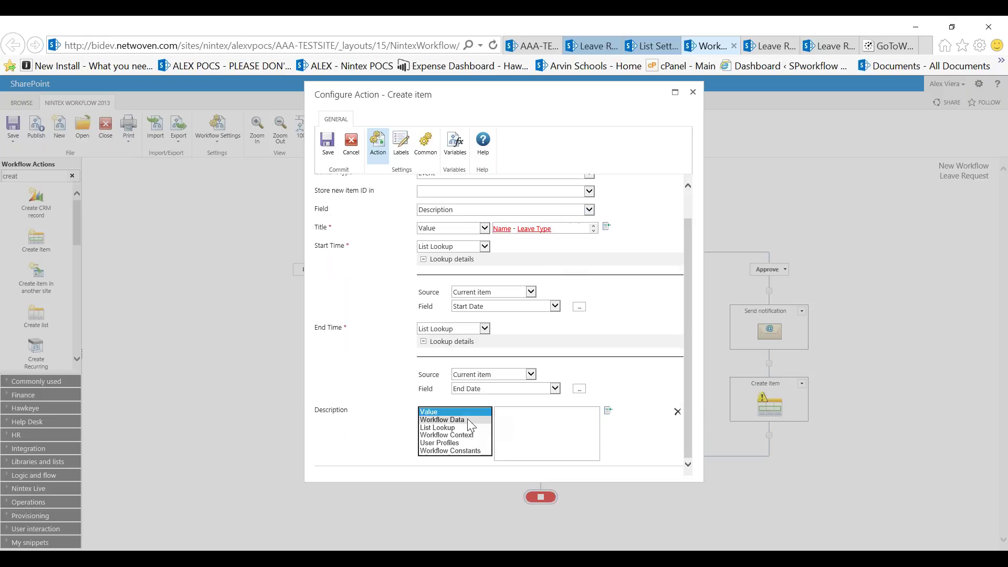
pyautogui.click(455, 427)
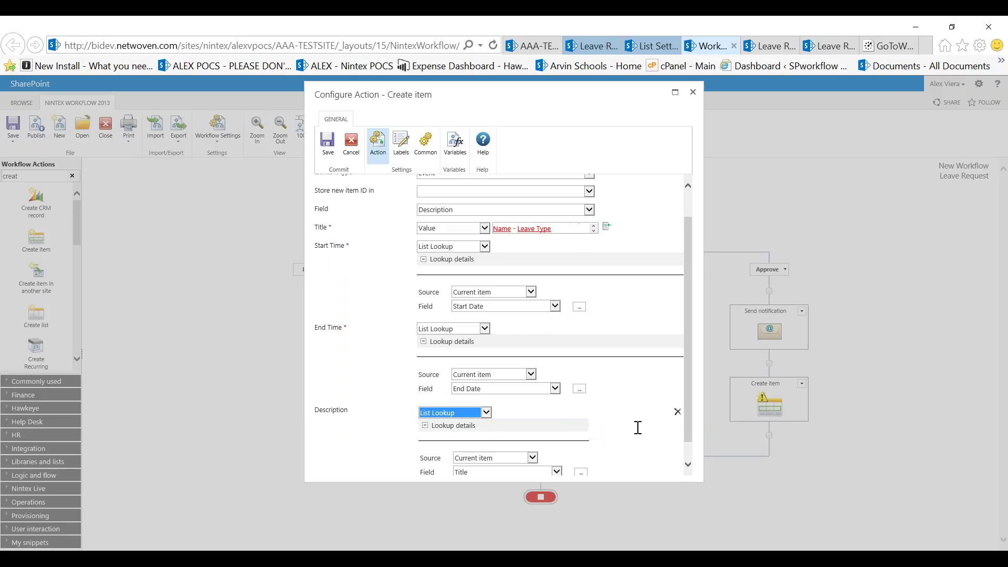
pyautogui.moveTo(682, 370); pyautogui.dragTo(687, 391)
pyautogui.click(557, 452)
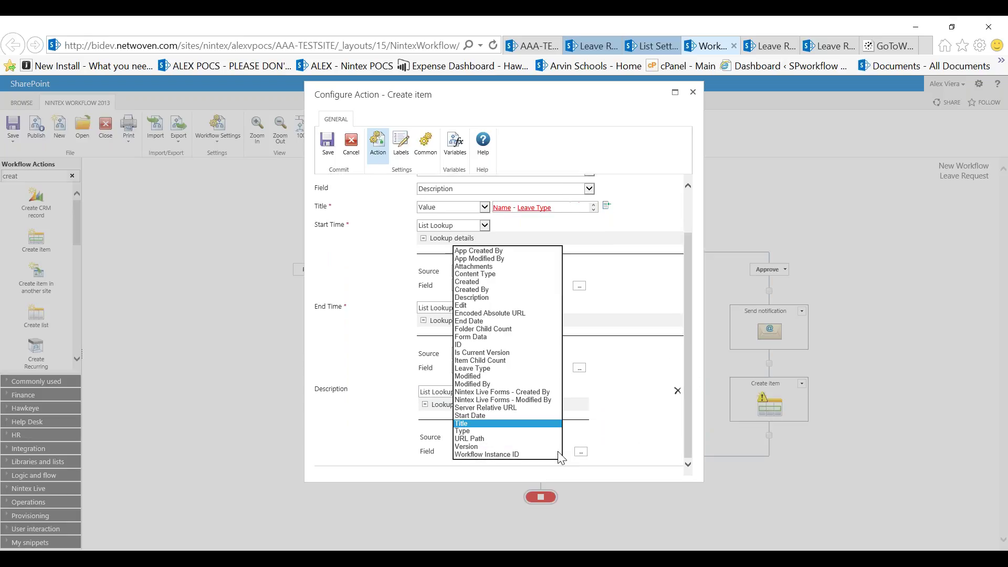
pyautogui.click(496, 298)
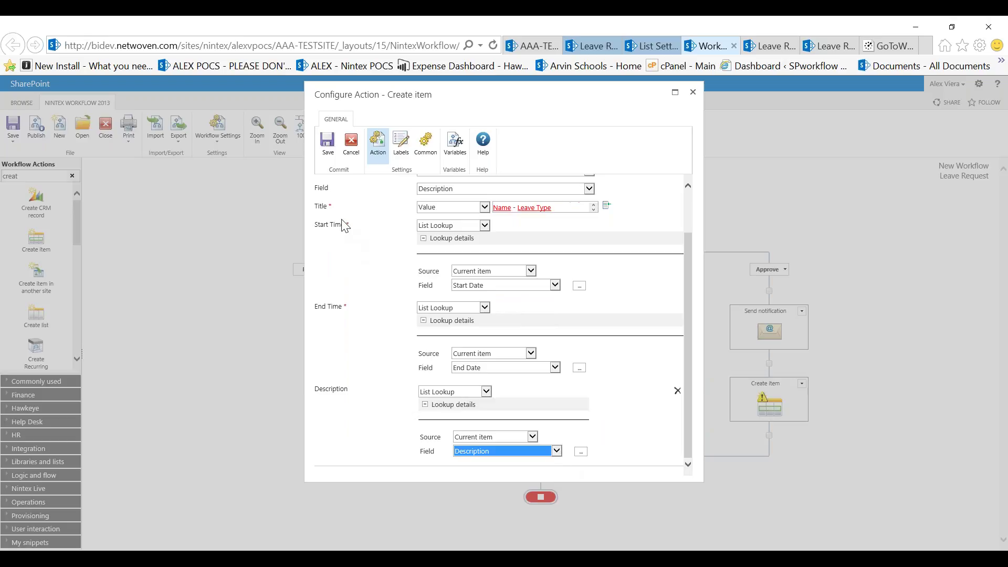
pyautogui.click(327, 143)
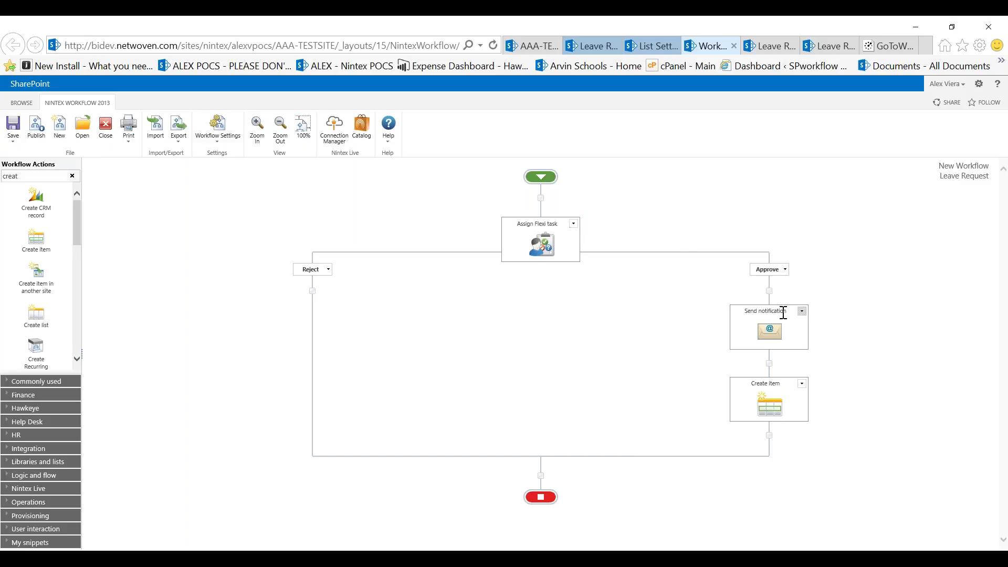
# - Copy the Approve branch's Send notification action and paste it into the Reject branch
pyautogui.moveTo(771, 326)
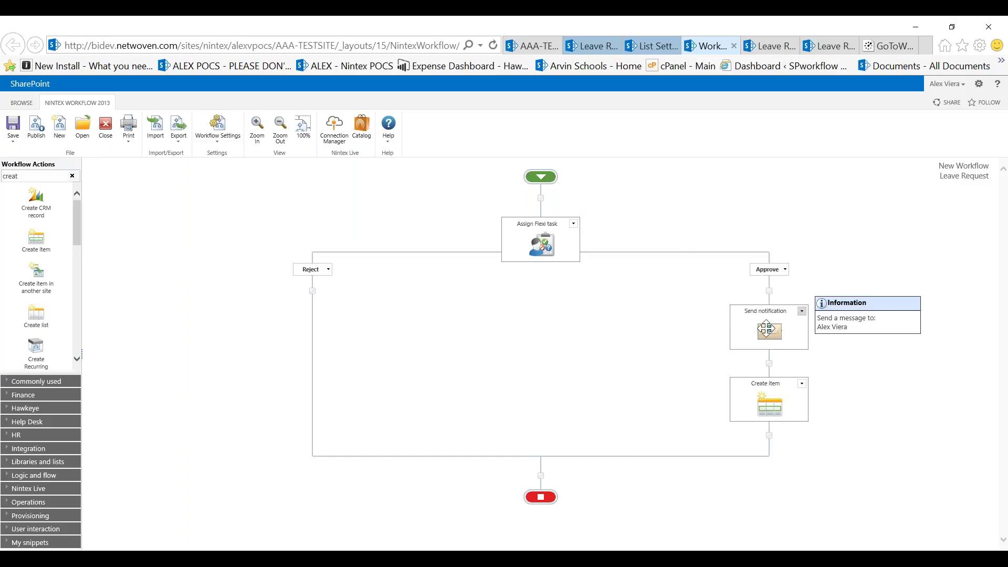
pyautogui.moveTo(762, 419)
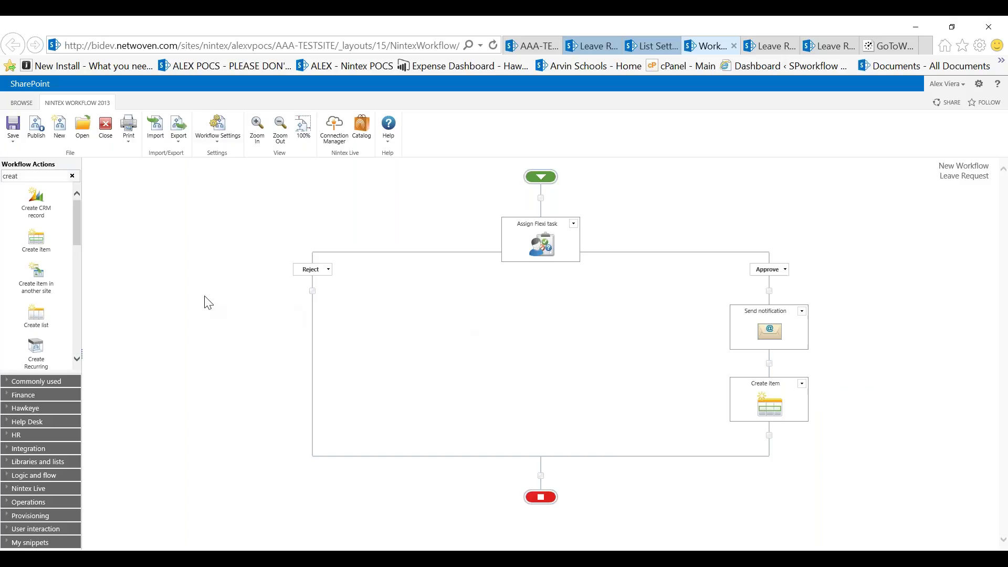
pyautogui.click(802, 312)
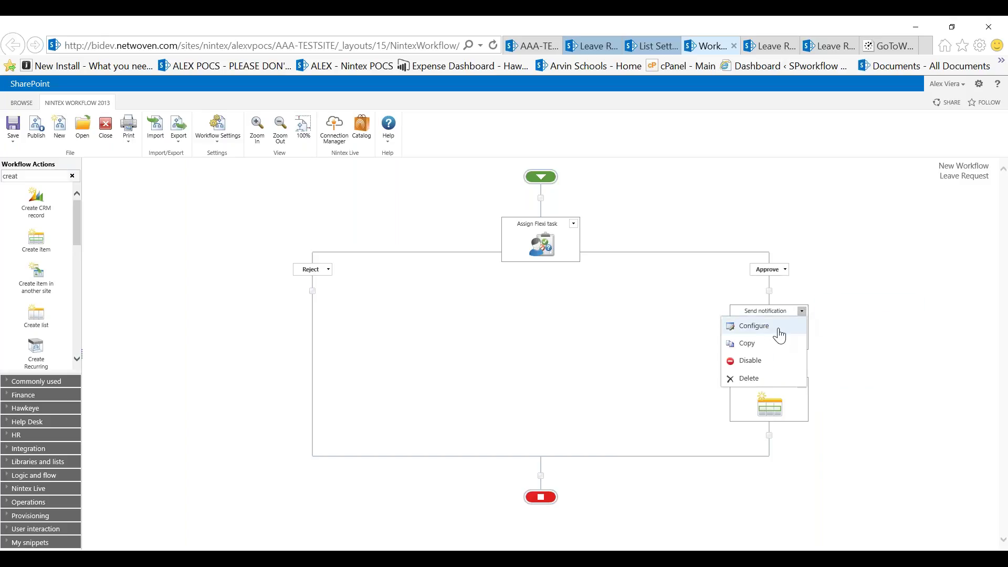
pyautogui.click(772, 351)
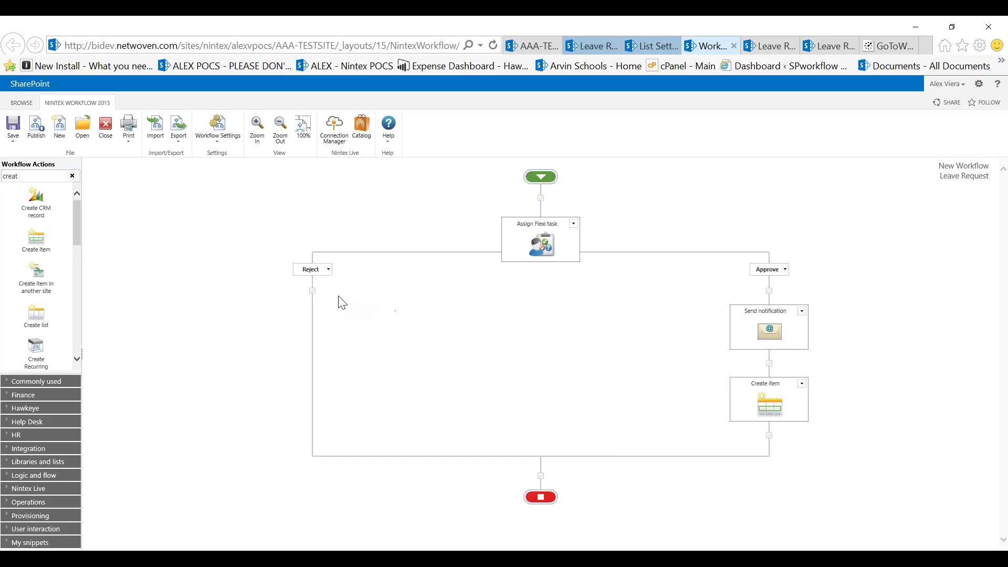
pyautogui.click(313, 291)
pyautogui.click(292, 301)
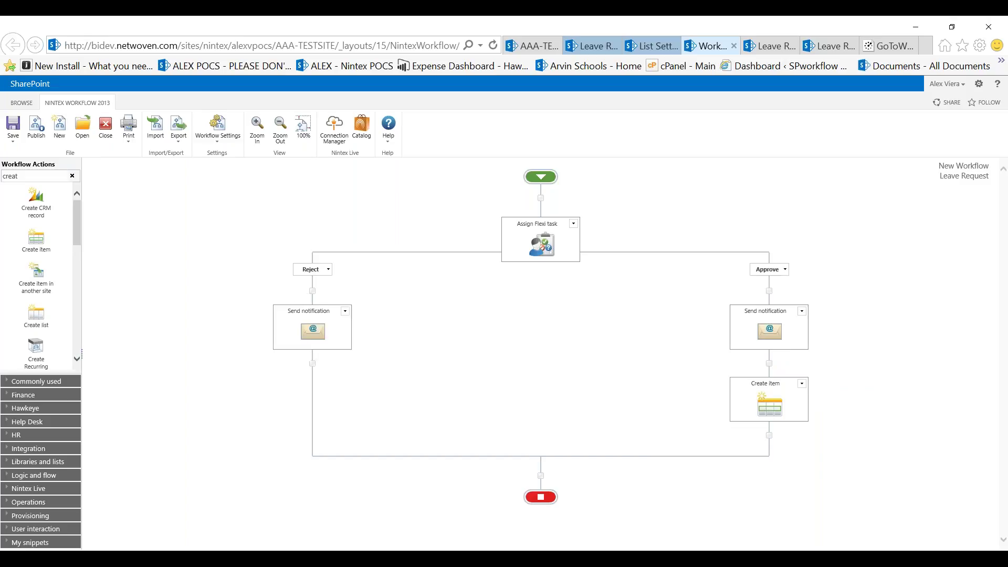
# - Change the Reject notification's subject to "Time off request has been REJECTED!" and its message to "SORRY!", and save the action
pyautogui.click(345, 311)
pyautogui.click(344, 325)
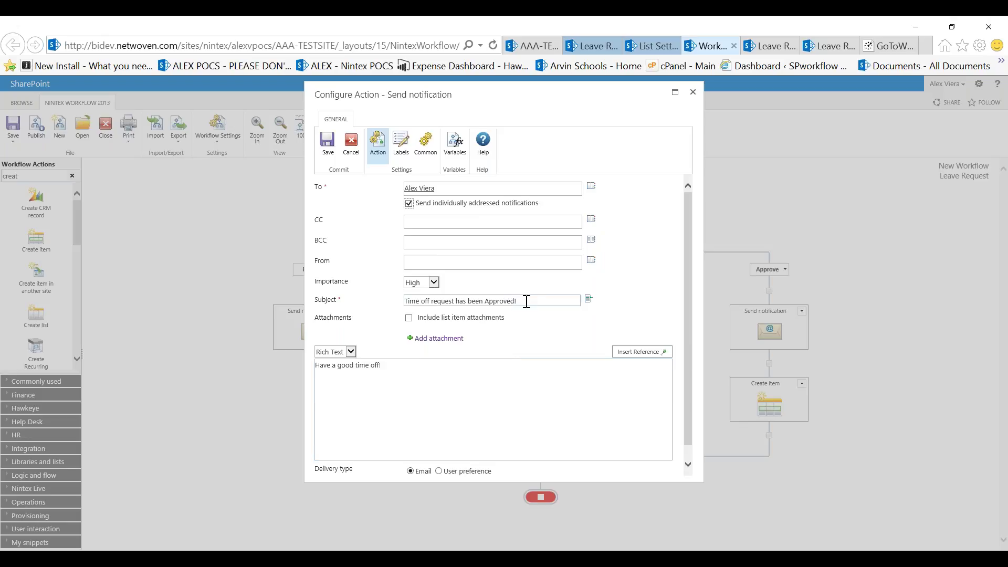
pyautogui.doubleClick(506, 301)
pyautogui.write('REJECTED!')
pyautogui.moveTo(400, 376); pyautogui.dragTo(294, 363)
pyautogui.write('SORRY')
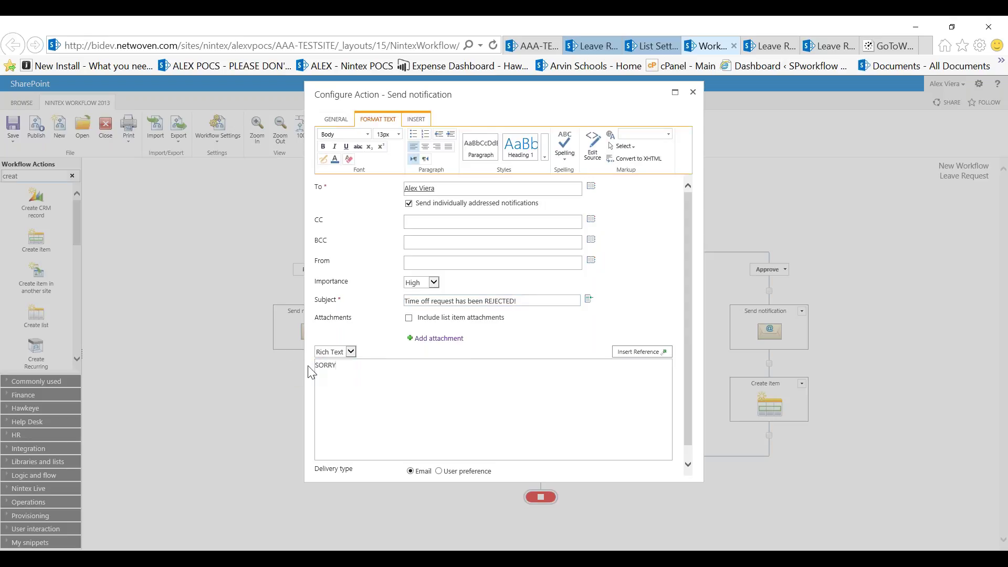
pyautogui.write('!')
pyautogui.click(339, 124)
pyautogui.click(329, 139)
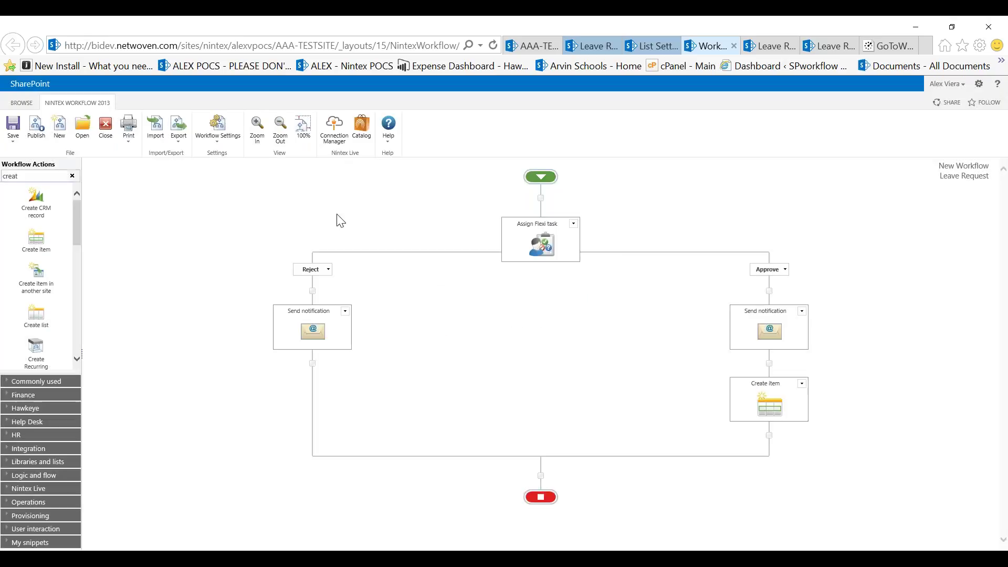
# - Publish the workflow under the title "Time off WF"
pyautogui.click(35, 135)
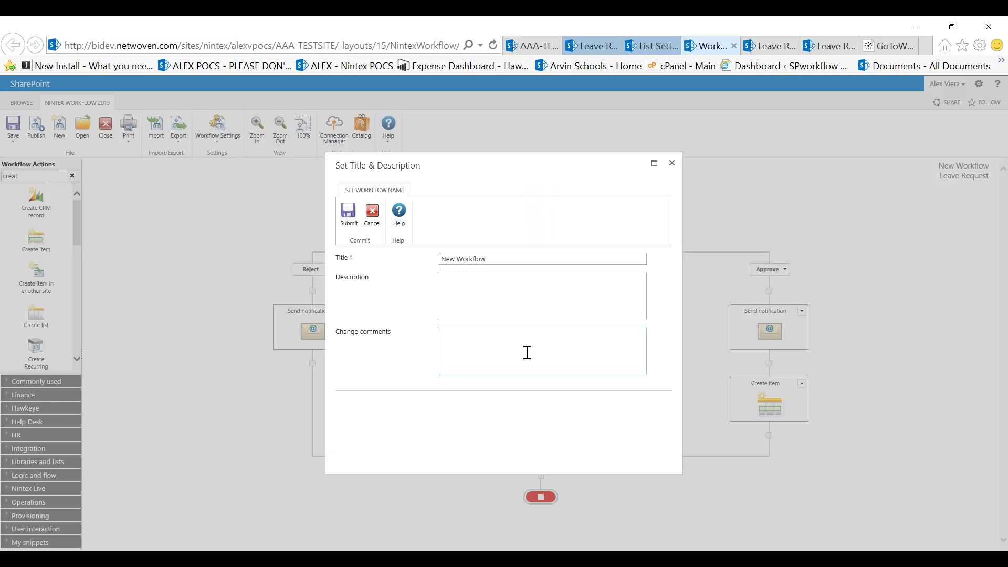
pyautogui.moveTo(498, 259); pyautogui.dragTo(429, 258)
pyautogui.write('Tit')
pyautogui.press('BackSpace')
pyautogui.press('BackSpace')
pyautogui.write('me off w')
pyautogui.press('BackSpace')
pyautogui.write('WF')
pyautogui.click(349, 212)
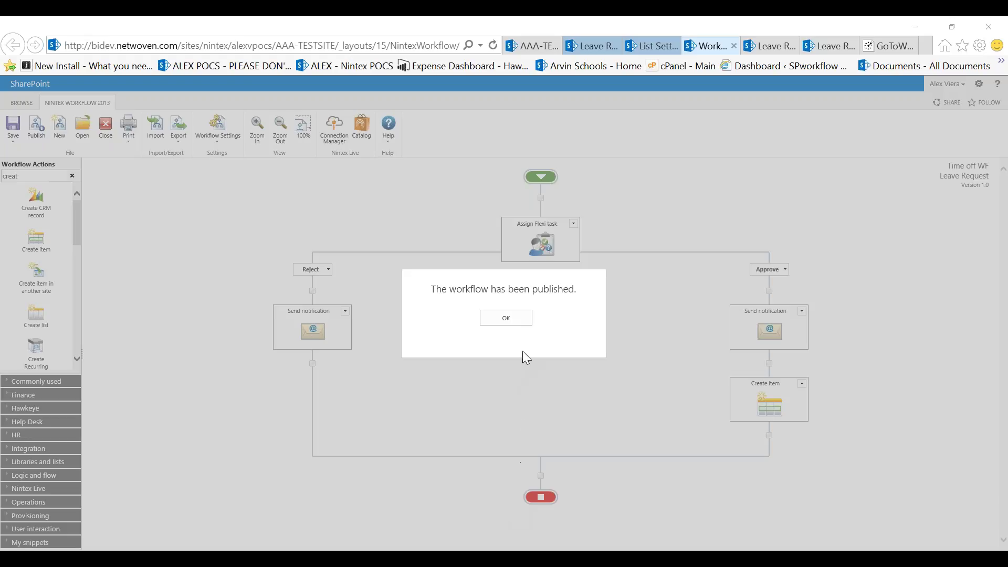
pyautogui.click(514, 318)
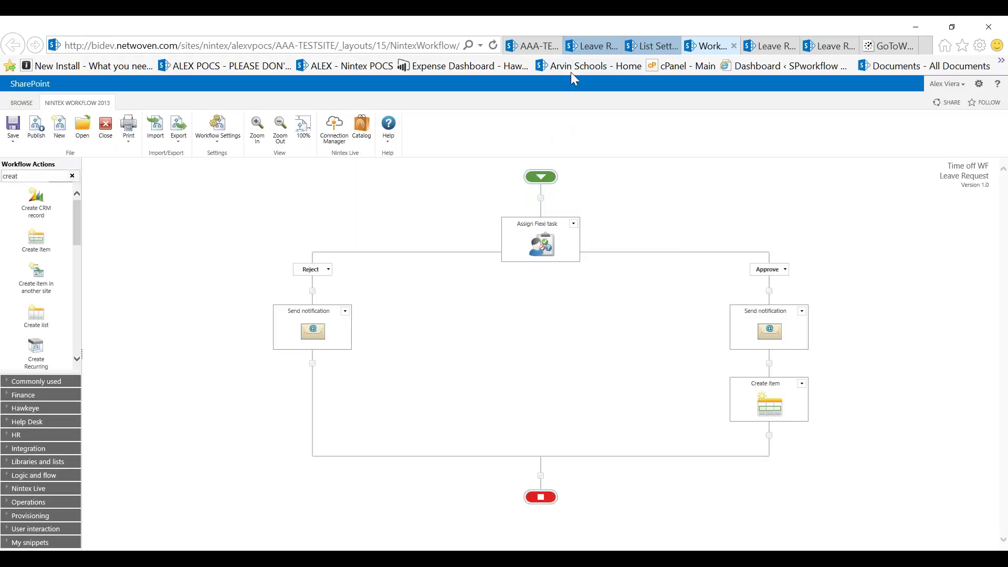
# - Start a new Leave Request item titled with the requester's first name and "time off", and set Leave Type to Other
pyautogui.click(596, 46)
pyautogui.click(150, 176)
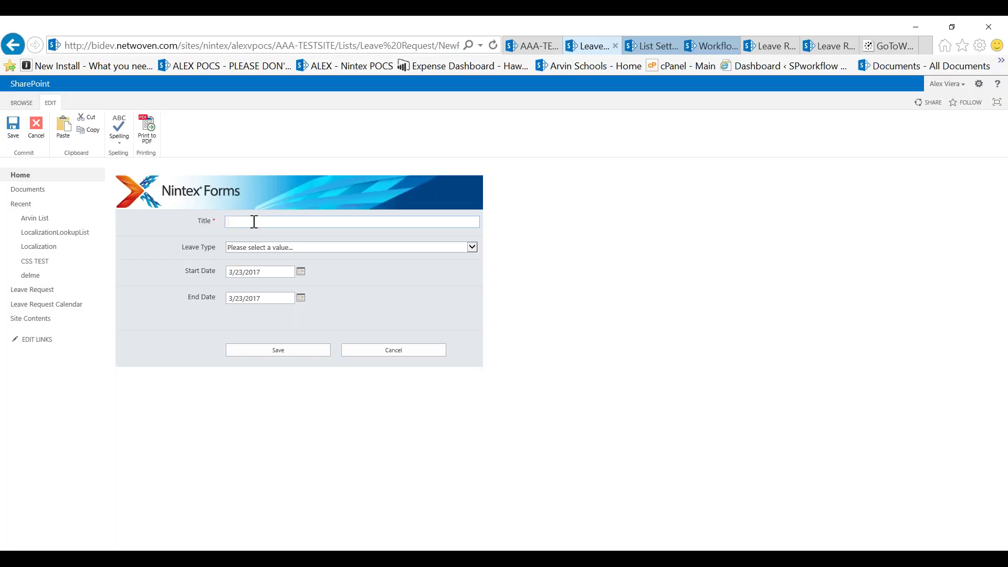
pyautogui.write("ALex's time of")
pyautogui.click(257, 247)
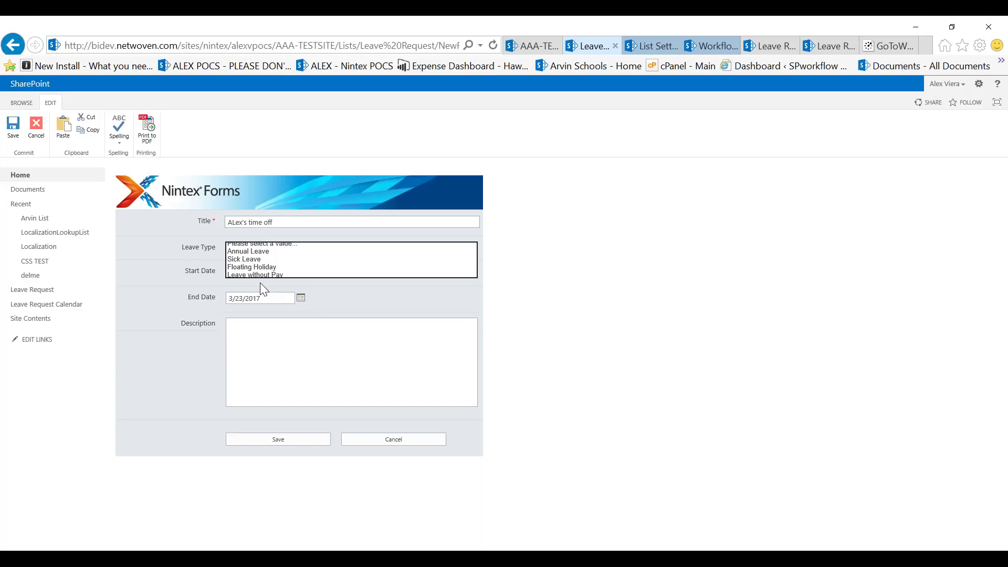
pyautogui.click(260, 283)
# - Set the End Date to 6/17/2017, enter "Long time off!" as the Description, and save the leave request
pyautogui.click(266, 329)
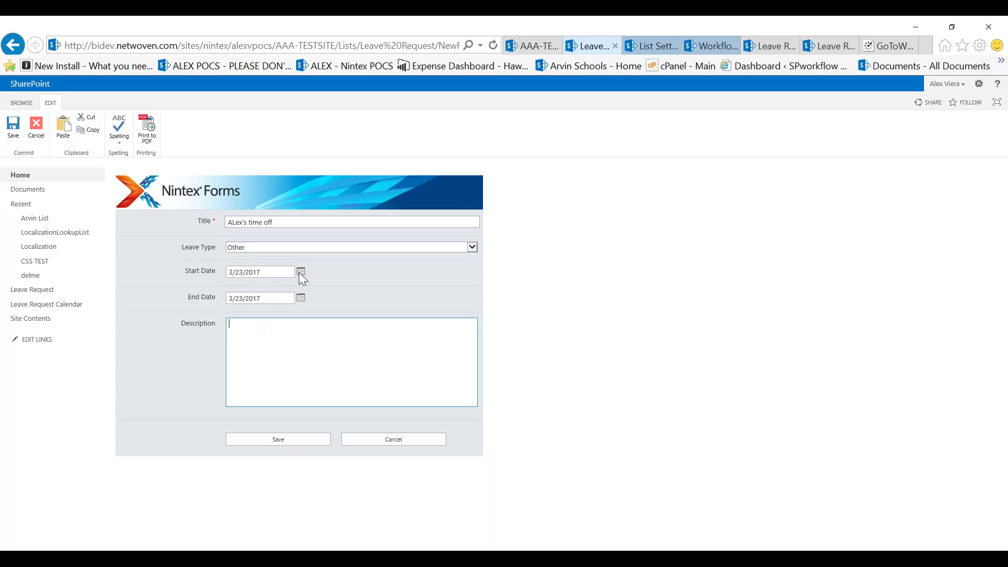
pyautogui.click(301, 298)
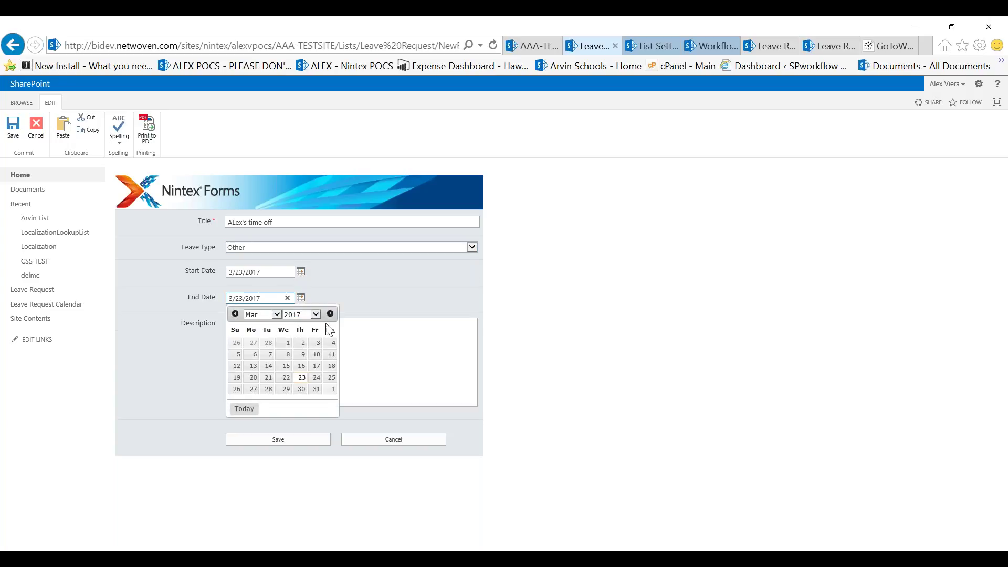
pyautogui.click(277, 314)
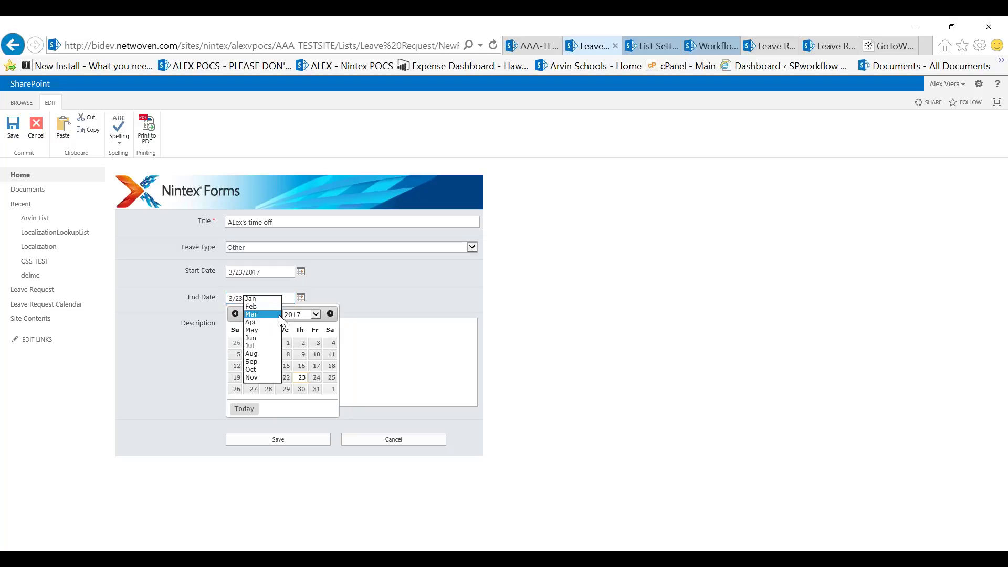
pyautogui.click(252, 330)
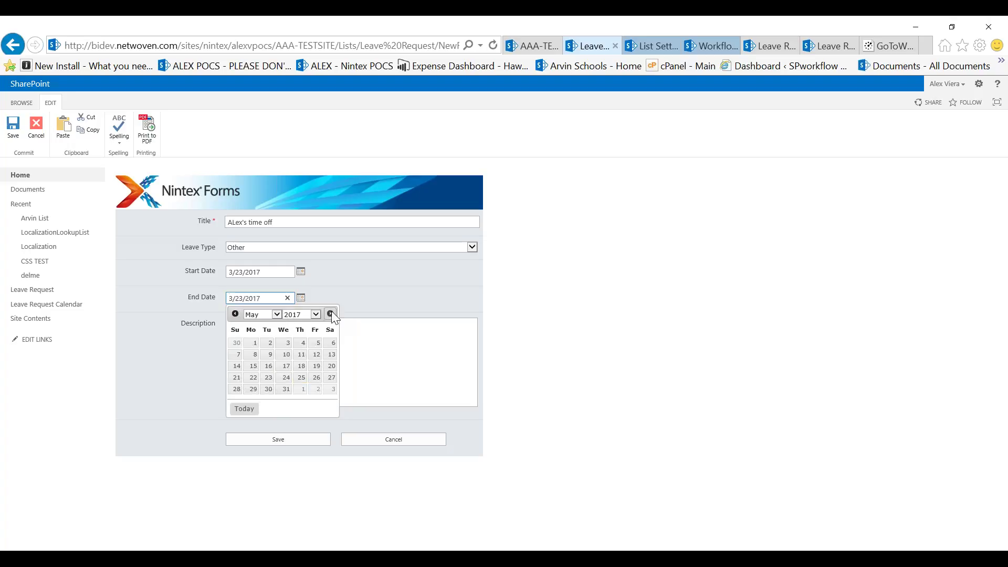
pyautogui.click(331, 314)
pyautogui.click(331, 366)
pyautogui.click(258, 332)
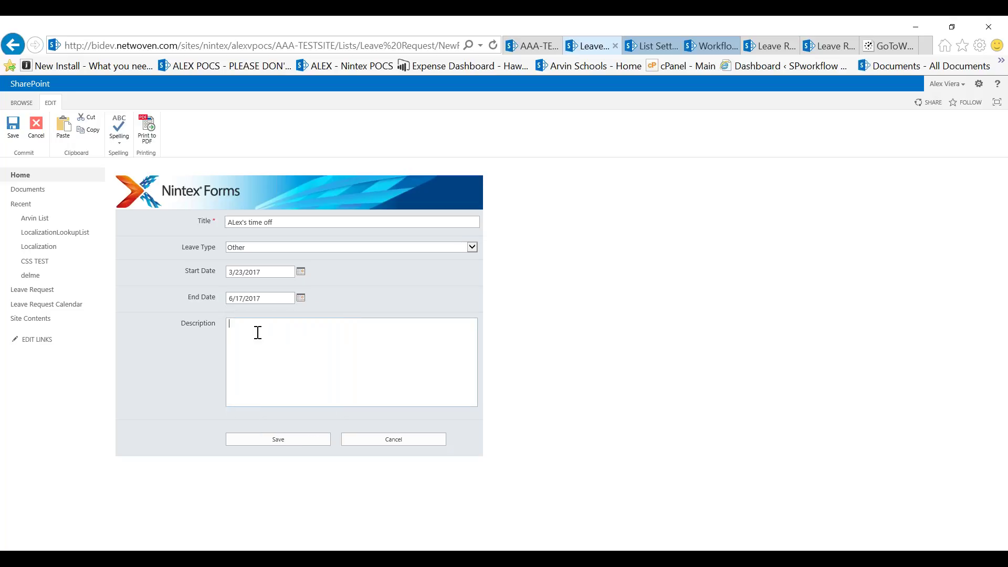
pyautogui.write('Long time off!')
pyautogui.click(294, 439)
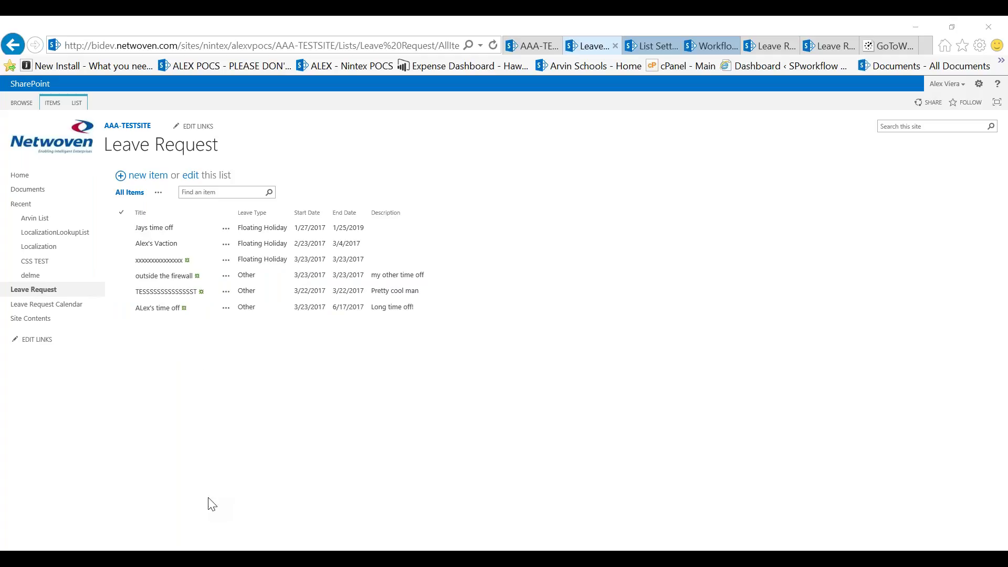
# - Switch to the task notification e-mail in Outlook, highlight its LazyApproval note, and follow the link to respond to the task
pyautogui.click(229, 482)
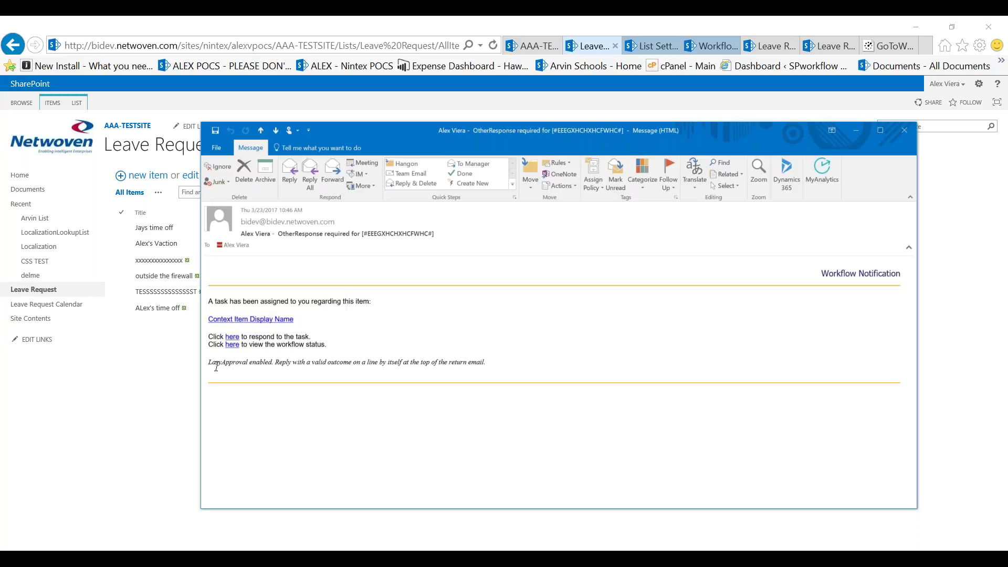
pyautogui.moveTo(217, 363); pyautogui.dragTo(510, 366)
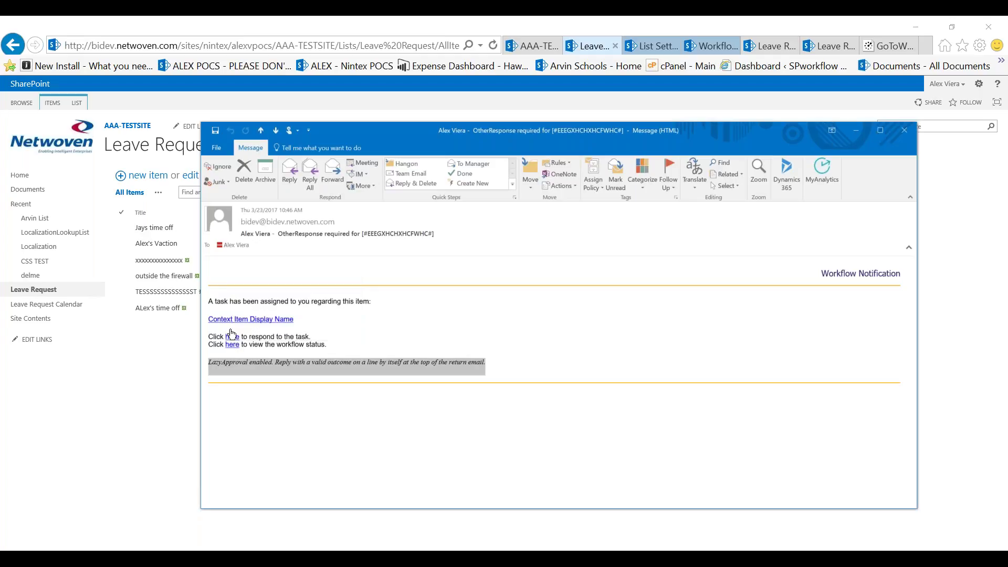
pyautogui.click(232, 338)
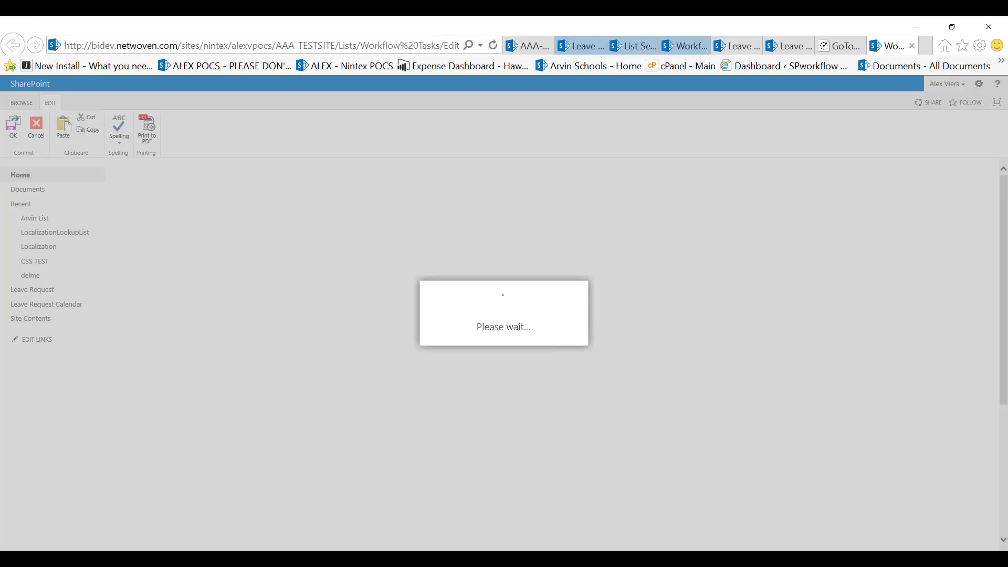
pyautogui.scroll(-3, 527, 307)
pyautogui.scroll(3, 531, 306)
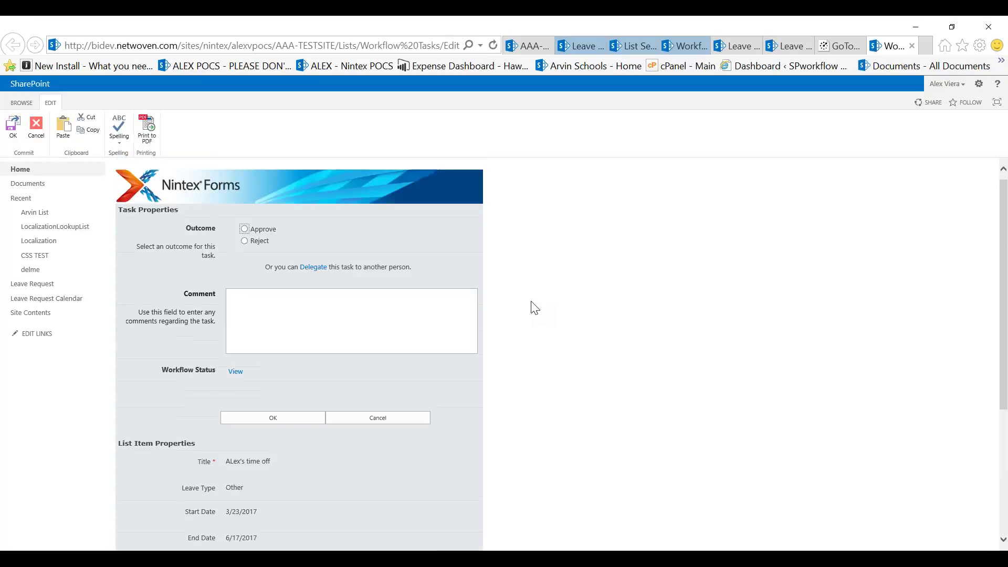
# - Set the task outcome to Approve with the comment "have good time", review the list item properties, and submit the response
pyautogui.click(244, 235)
pyautogui.click(242, 302)
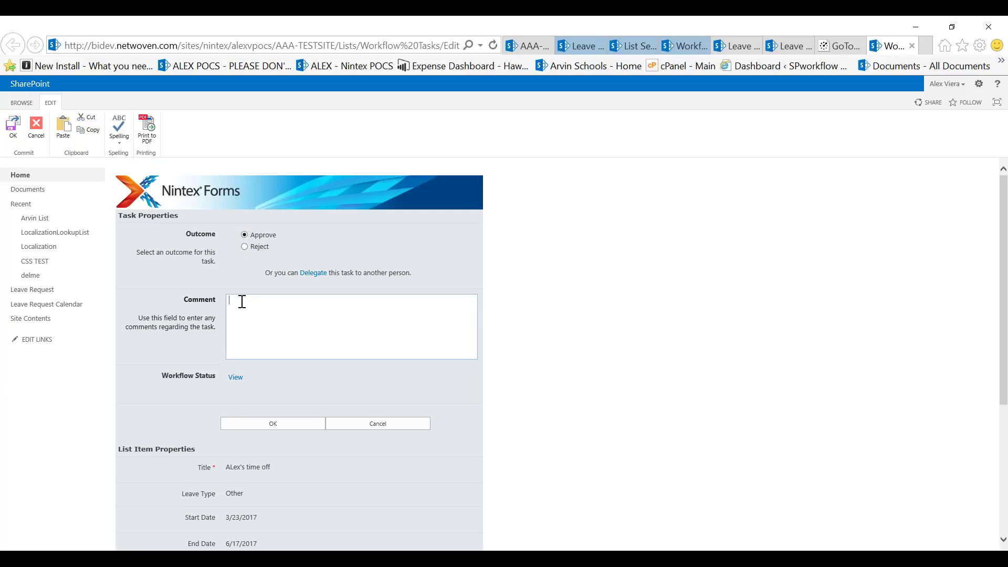
pyautogui.write('have good time')
pyautogui.scroll(-3, 522, 424)
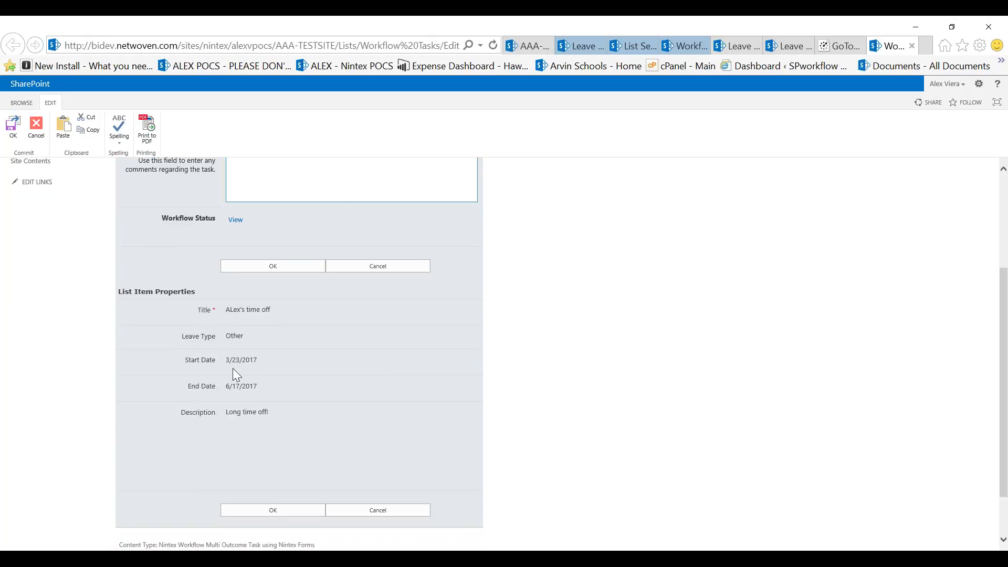
pyautogui.moveTo(179, 413); pyautogui.dragTo(298, 416)
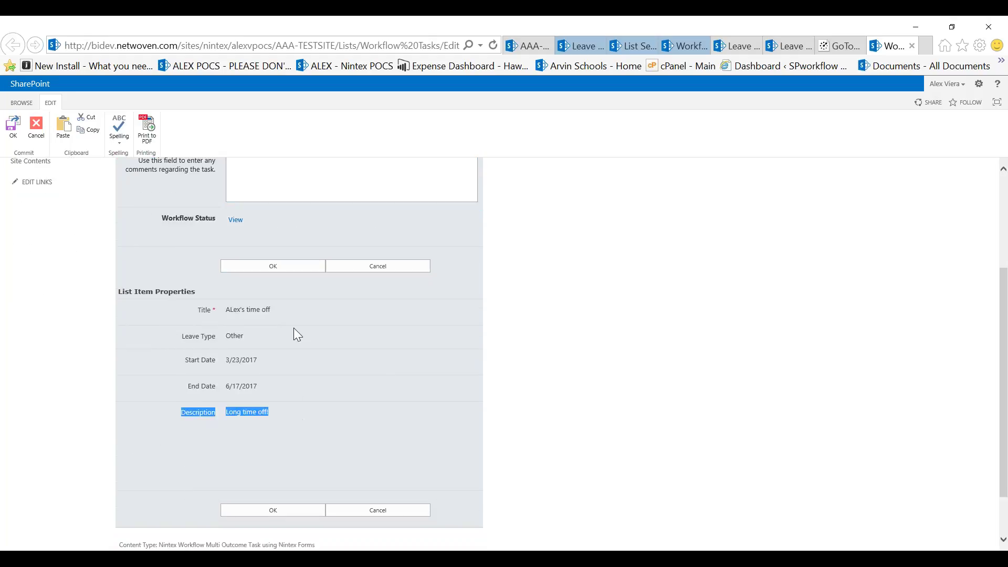
pyautogui.scroll(3, 347, 367)
pyautogui.click(273, 425)
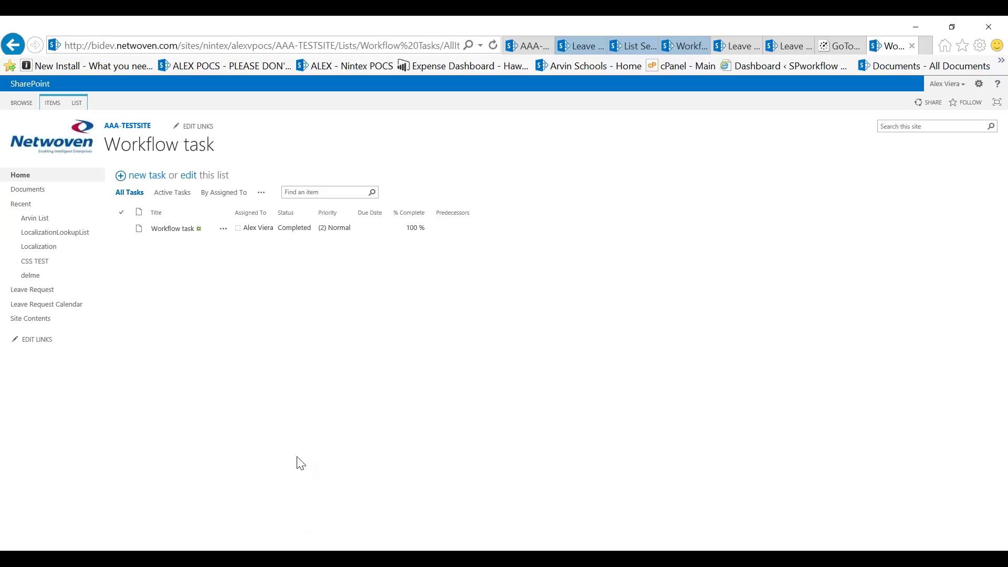
# - Check the Leave Request list's workflow status and the approval notification e-mail in Outlook, and close the message
pyautogui.click(32, 290)
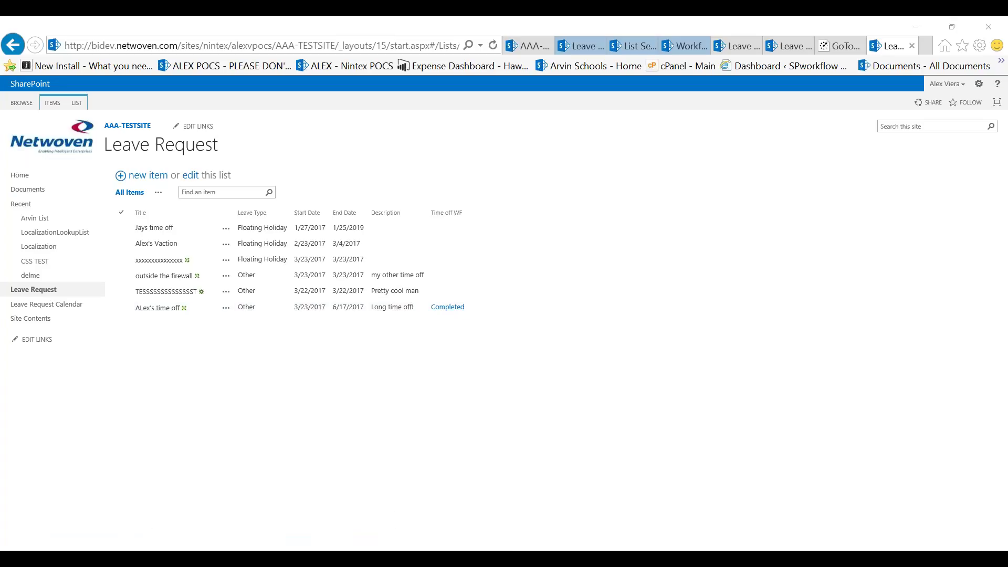
pyautogui.hotkey('alt', 'Tab')
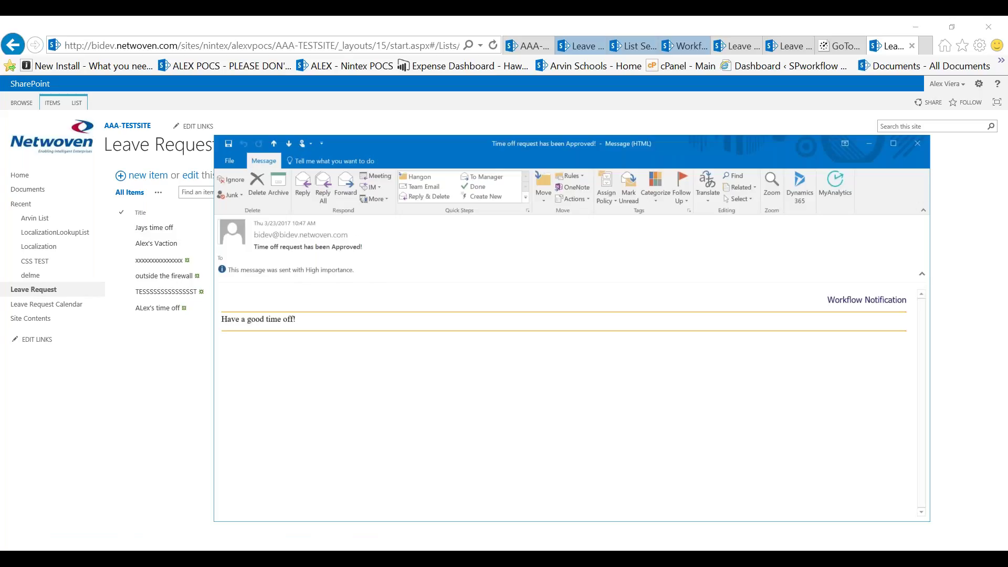
pyautogui.click(304, 327)
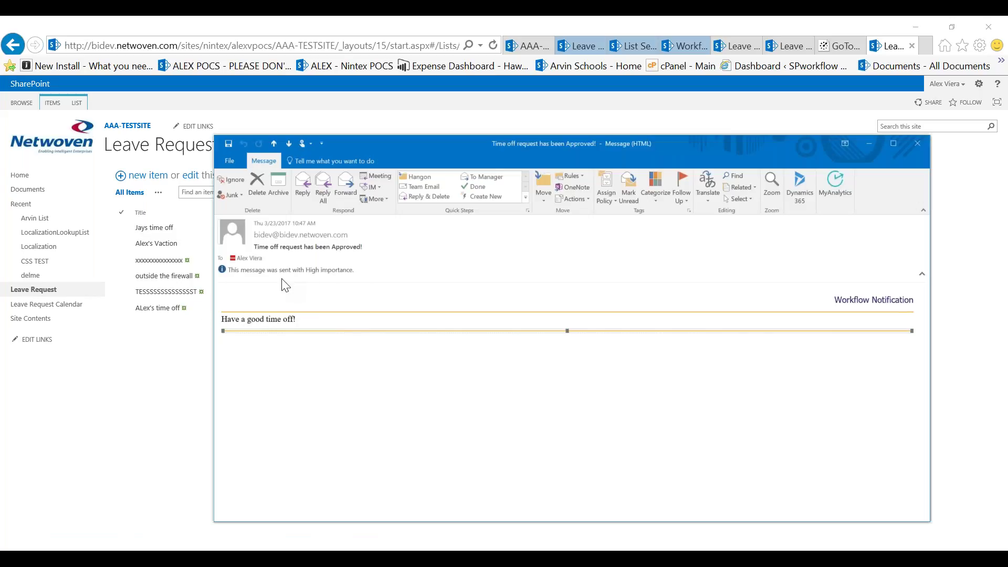
pyautogui.moveTo(354, 246); pyautogui.dragTo(242, 251)
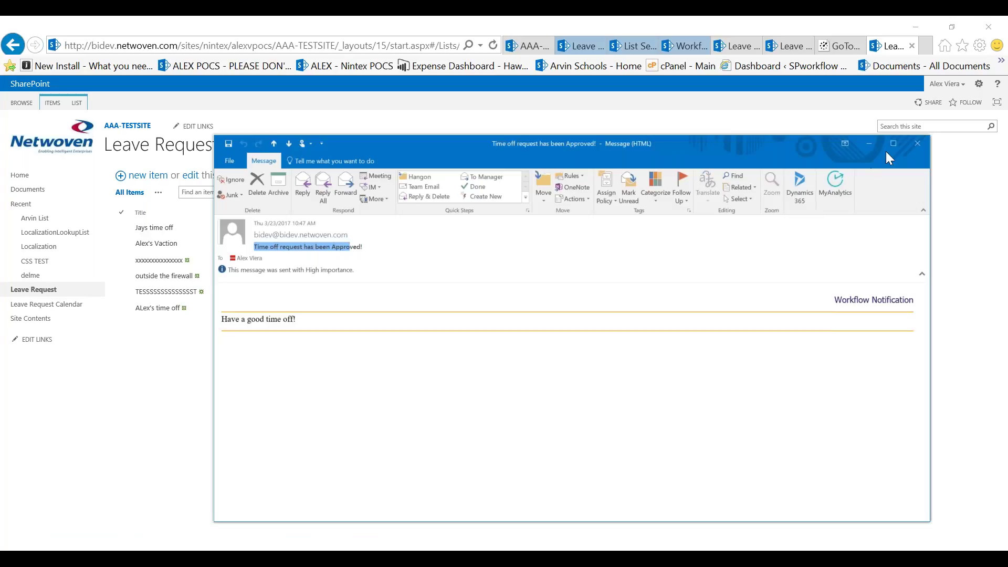
pyautogui.click(918, 144)
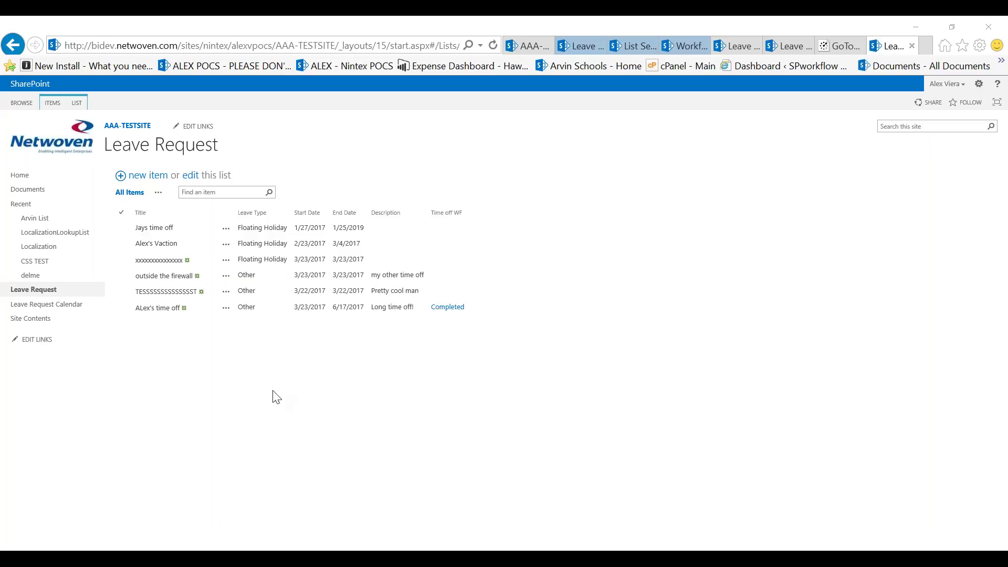
# - View the Time off WF progress diagram for the newest leave request and inspect the actions on its Approve branch
pyautogui.click(224, 310)
pyautogui.click(225, 313)
pyautogui.click(259, 387)
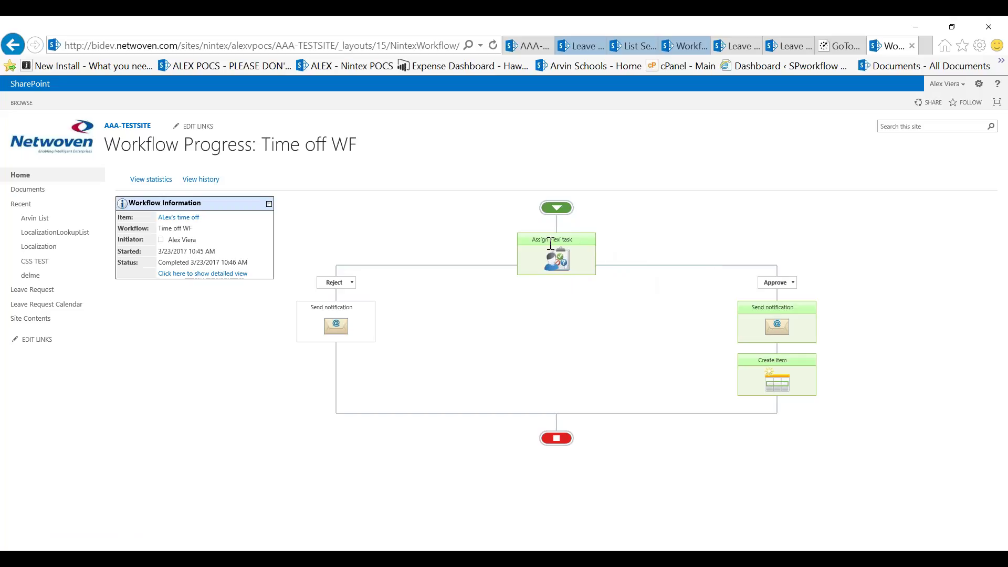
pyautogui.moveTo(567, 250)
pyautogui.moveTo(789, 329)
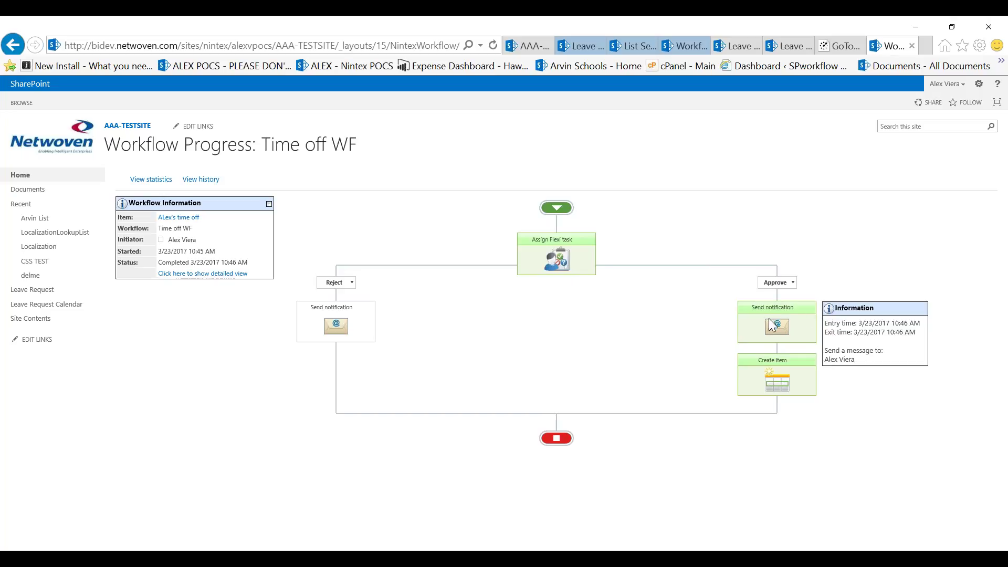
pyautogui.moveTo(782, 386)
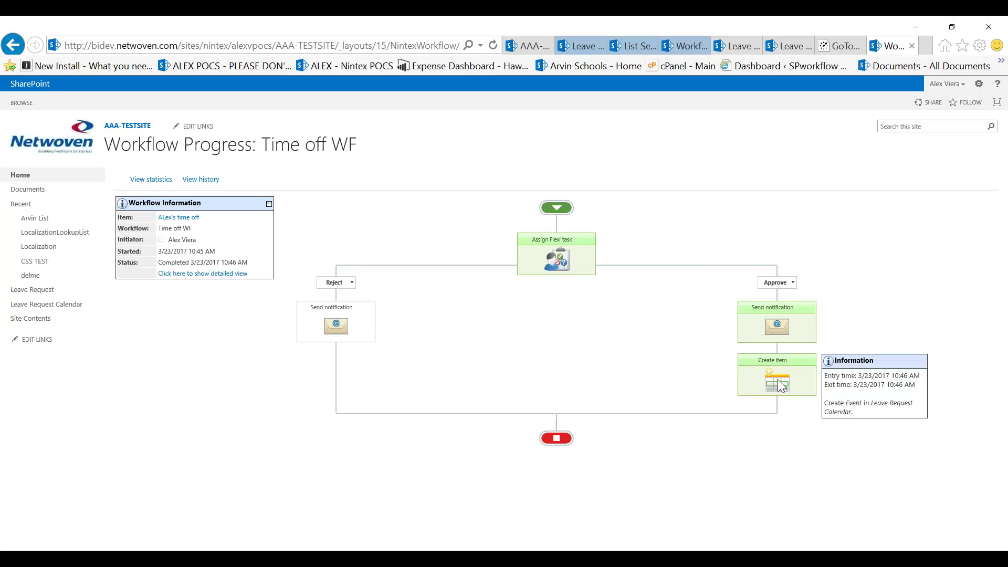
# - Open the time-off event starting 3/23/2017 in the Leave Request Calendar, review its description, and close it
pyautogui.click(47, 305)
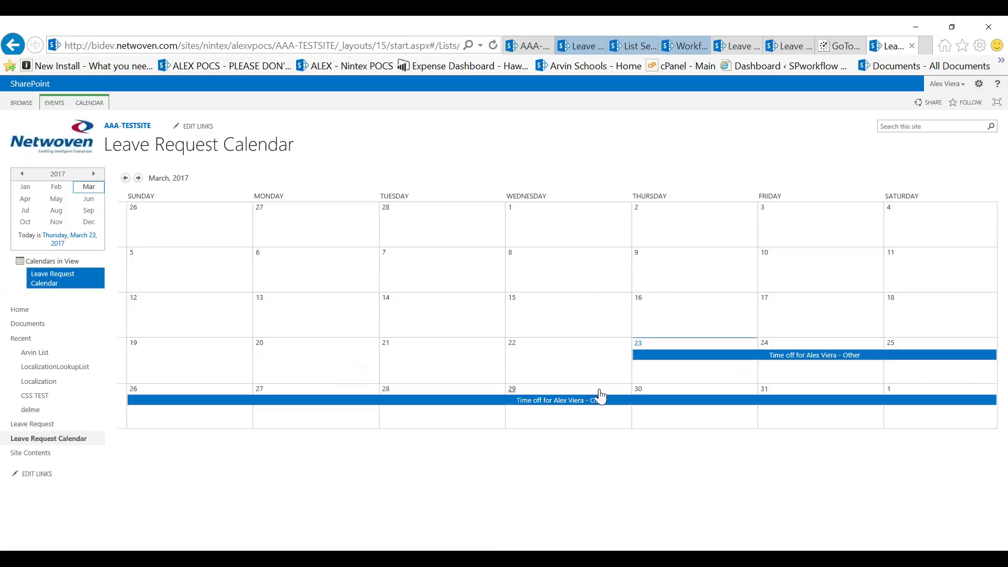
pyautogui.click(744, 363)
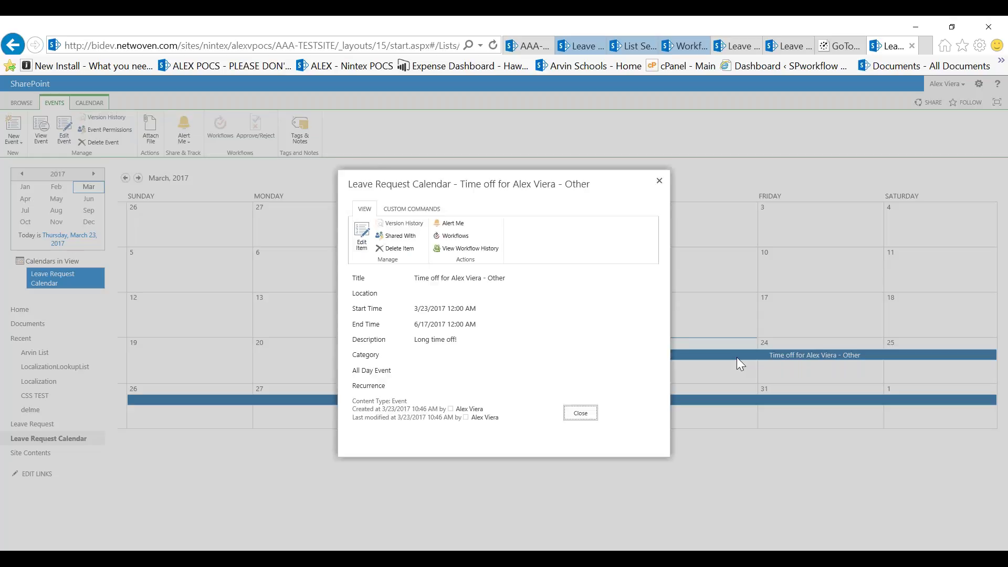
pyautogui.moveTo(459, 341); pyautogui.dragTo(399, 345)
pyautogui.click(582, 417)
pyautogui.click(582, 413)
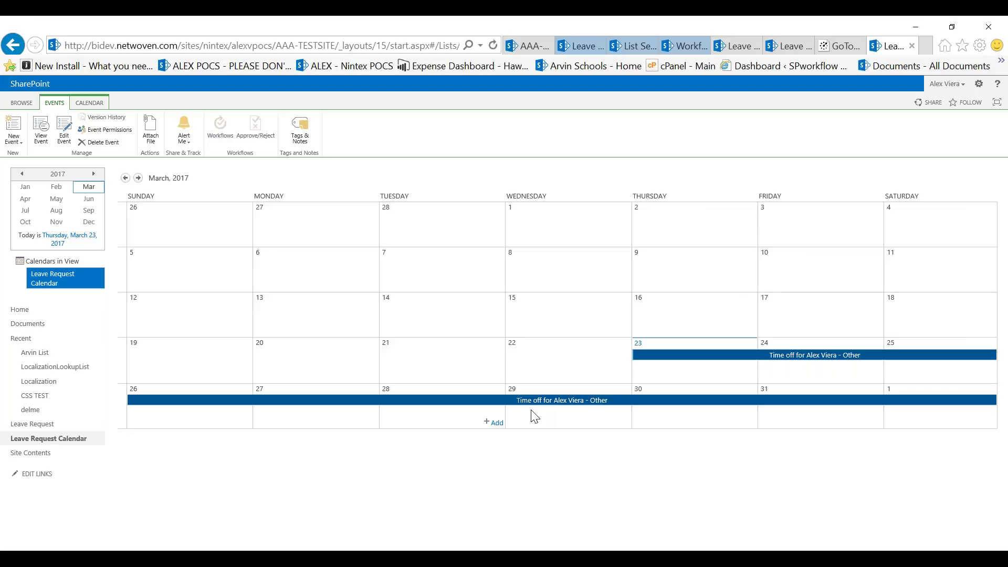
# - Return to the Leave Request list, switch to the slide presentation, and advance past the "Demo..." slide
pyautogui.click(588, 48)
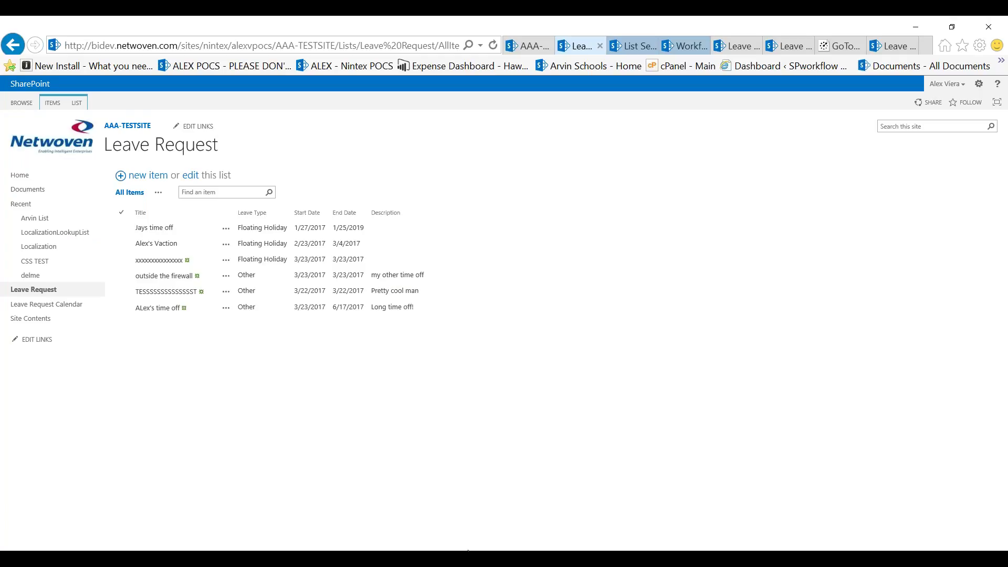
pyautogui.click(468, 557)
pyautogui.press('super+d')
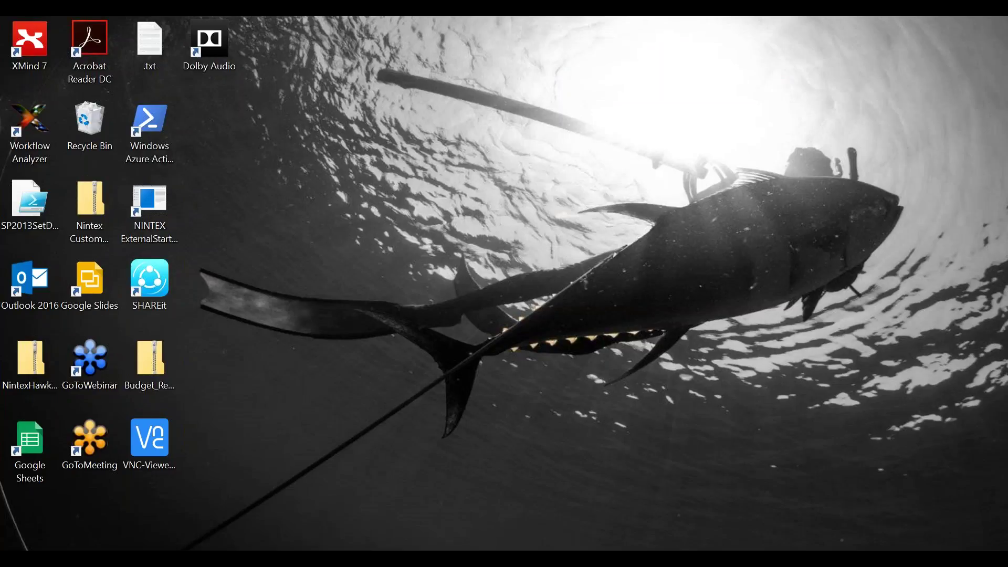
pyautogui.press('super+d')
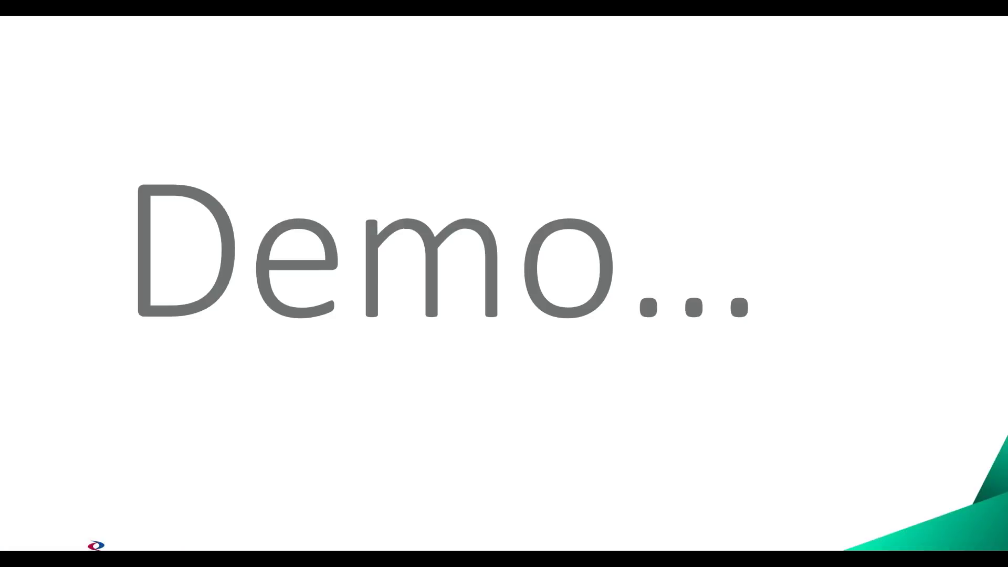
pyautogui.press('Right')
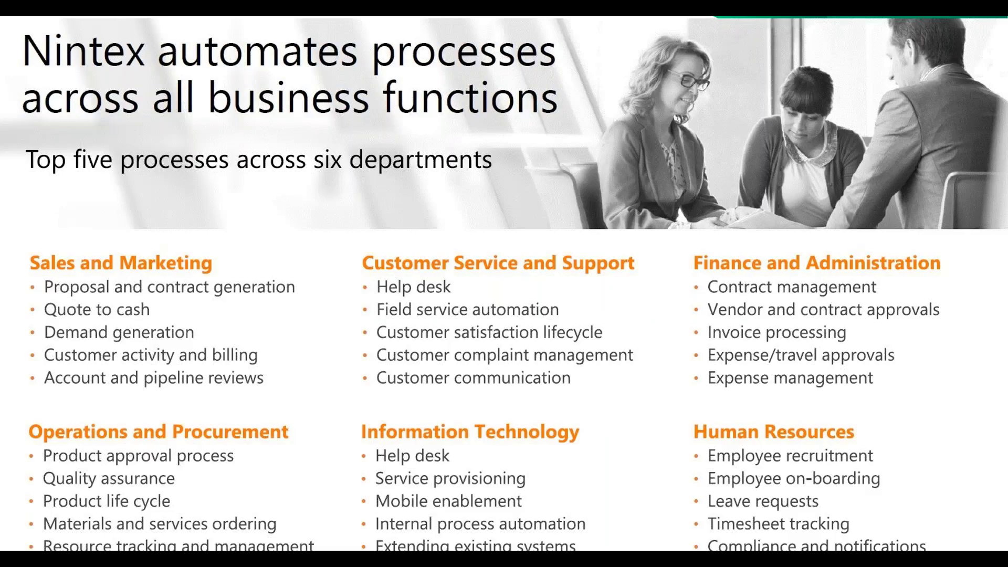